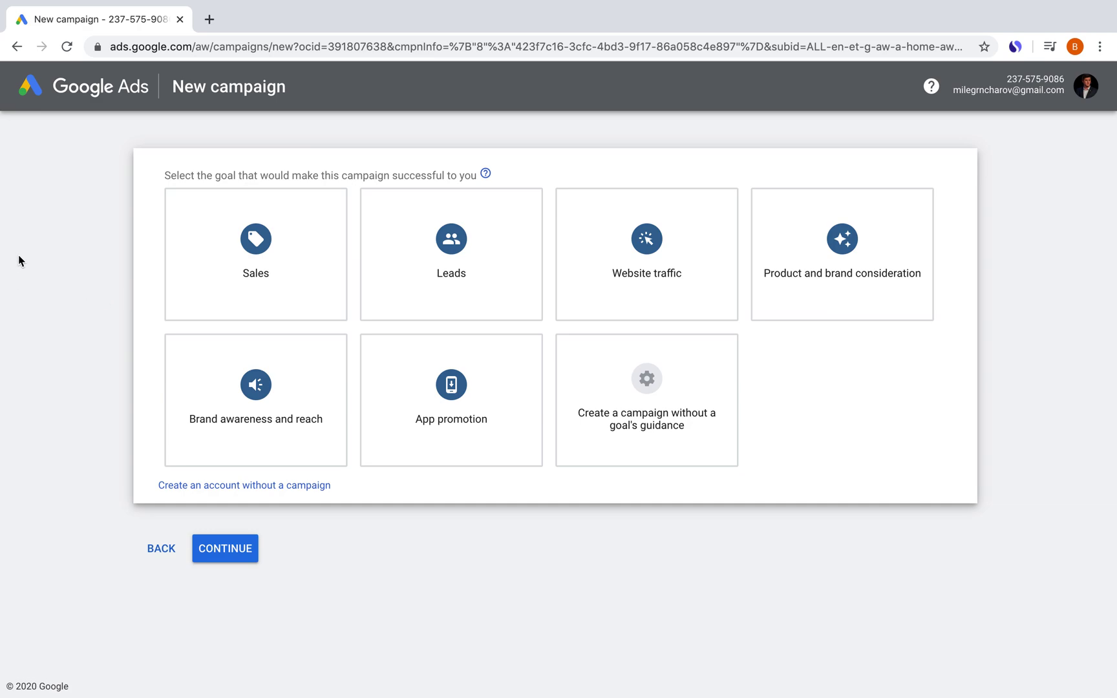
Pick the Website traffic goal card to reveal the Search and Display campaign types
mouse_move(631, 206)
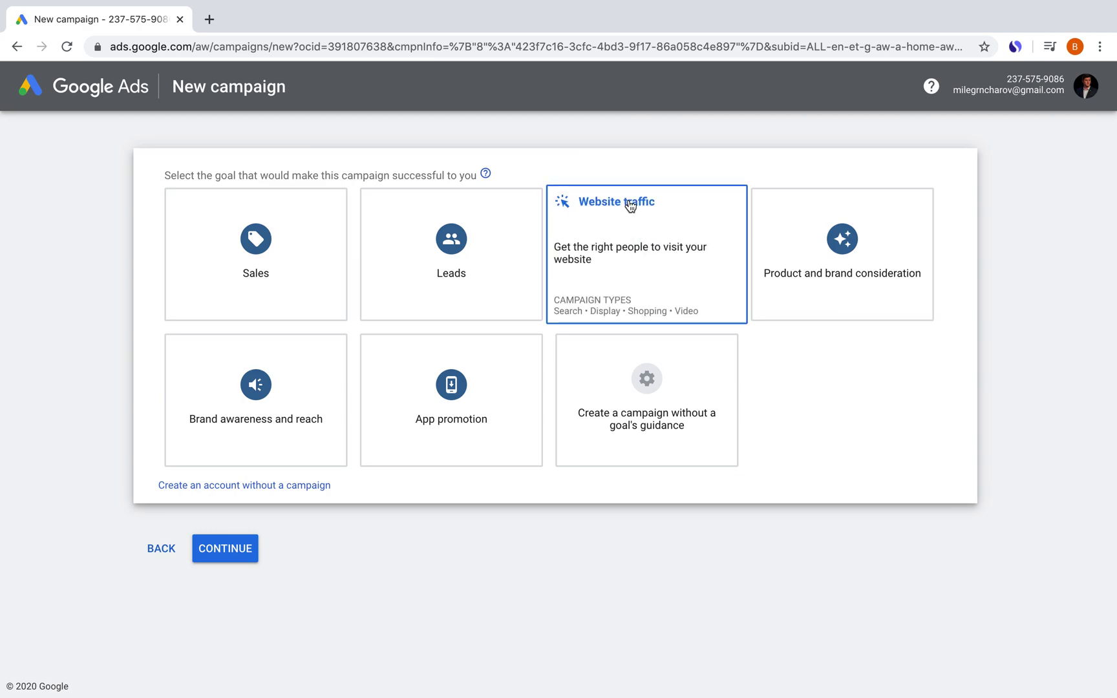
left_click(637, 240)
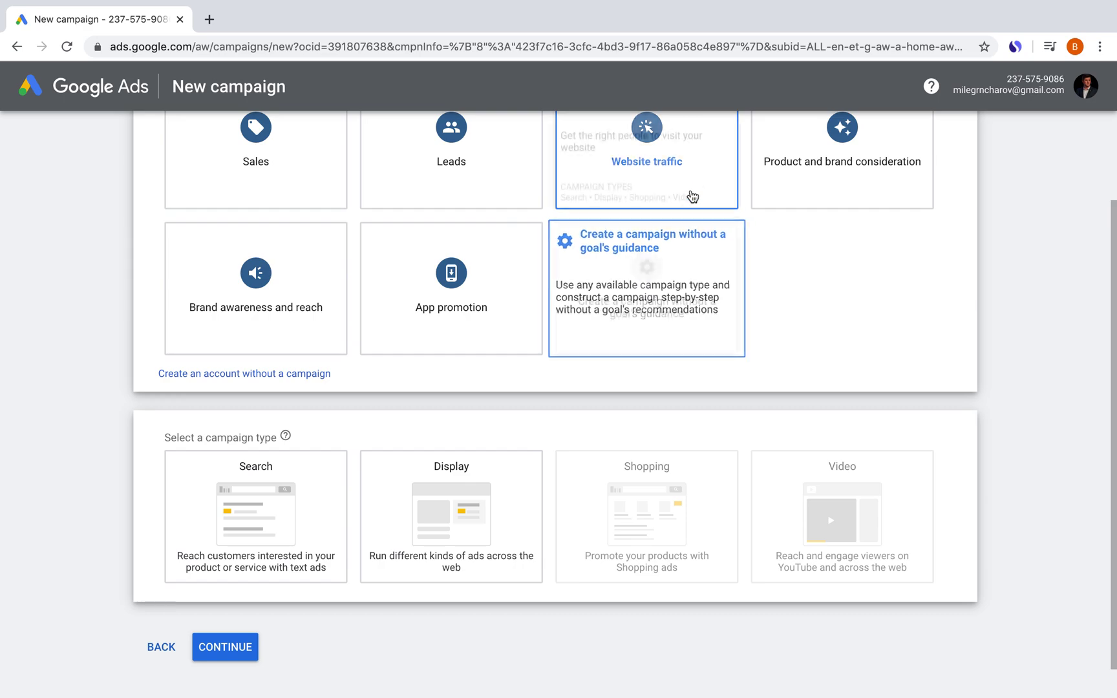
scroll(697, 185, "down", 1)
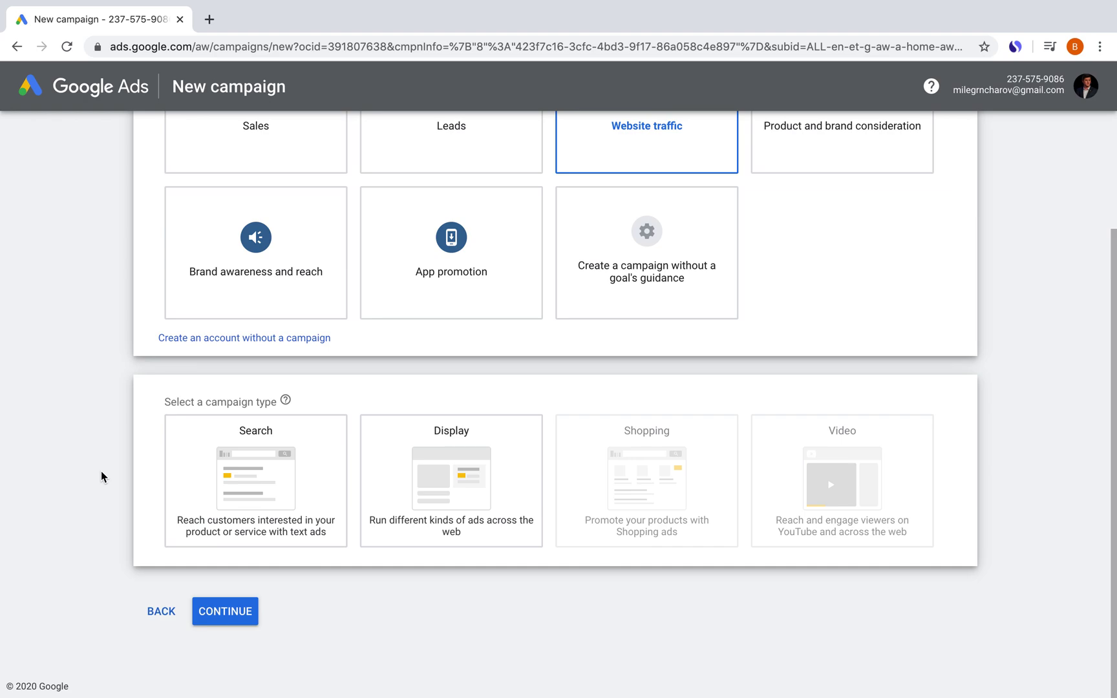
left_click(188, 457)
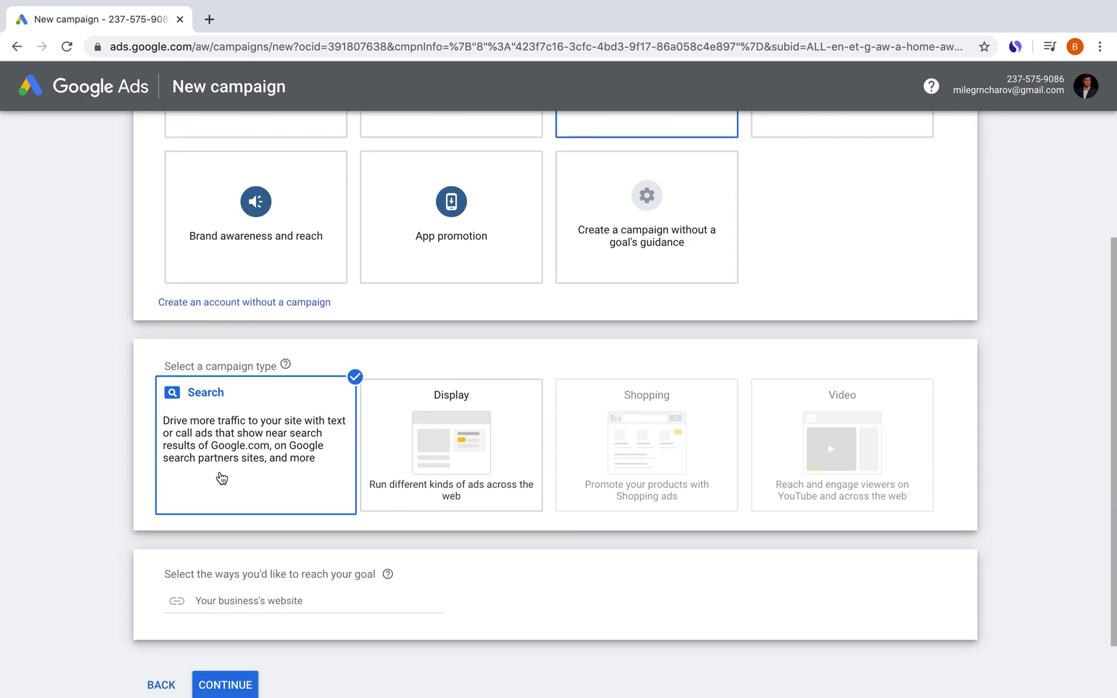
left_click(360, 550)
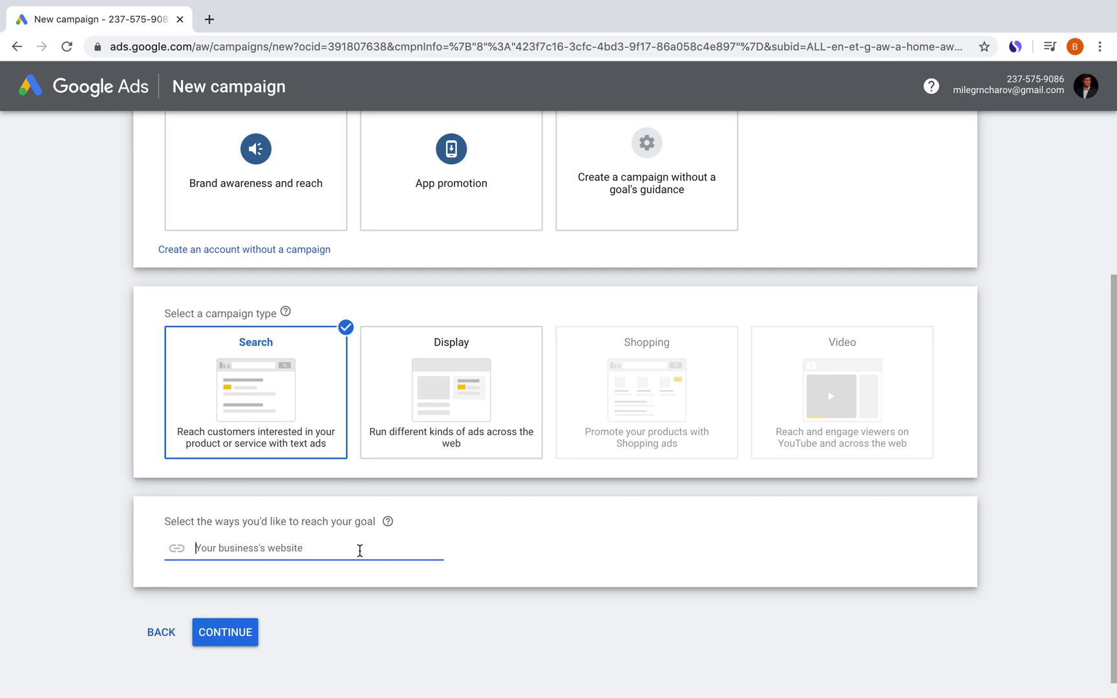
type("creategrowgo")
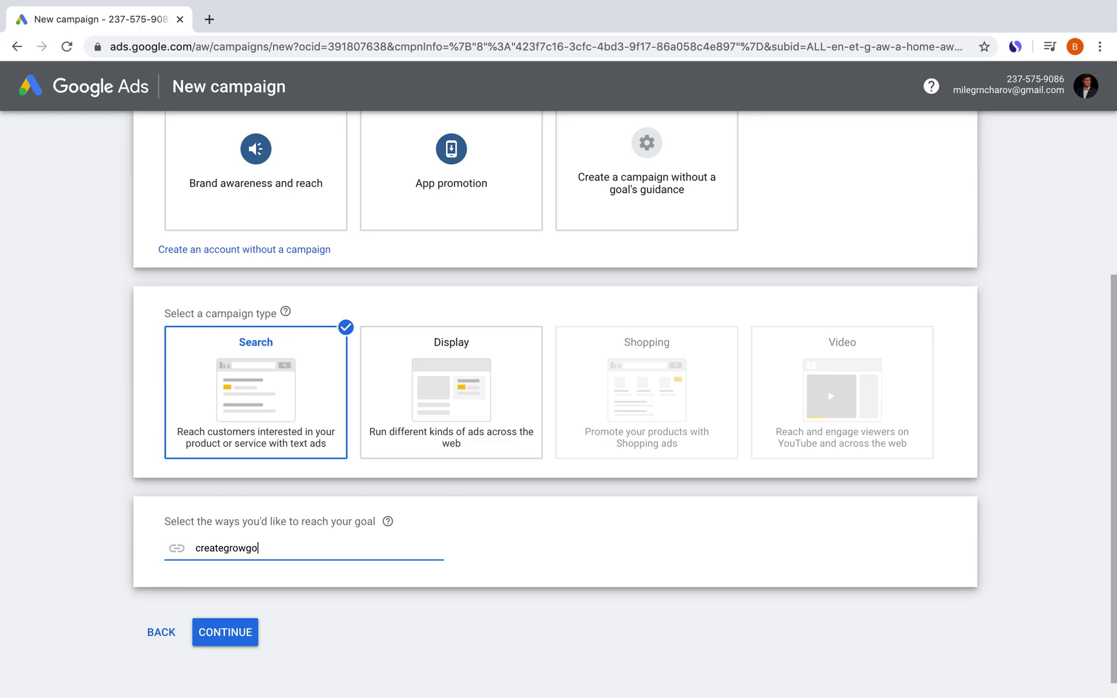
type(".com")
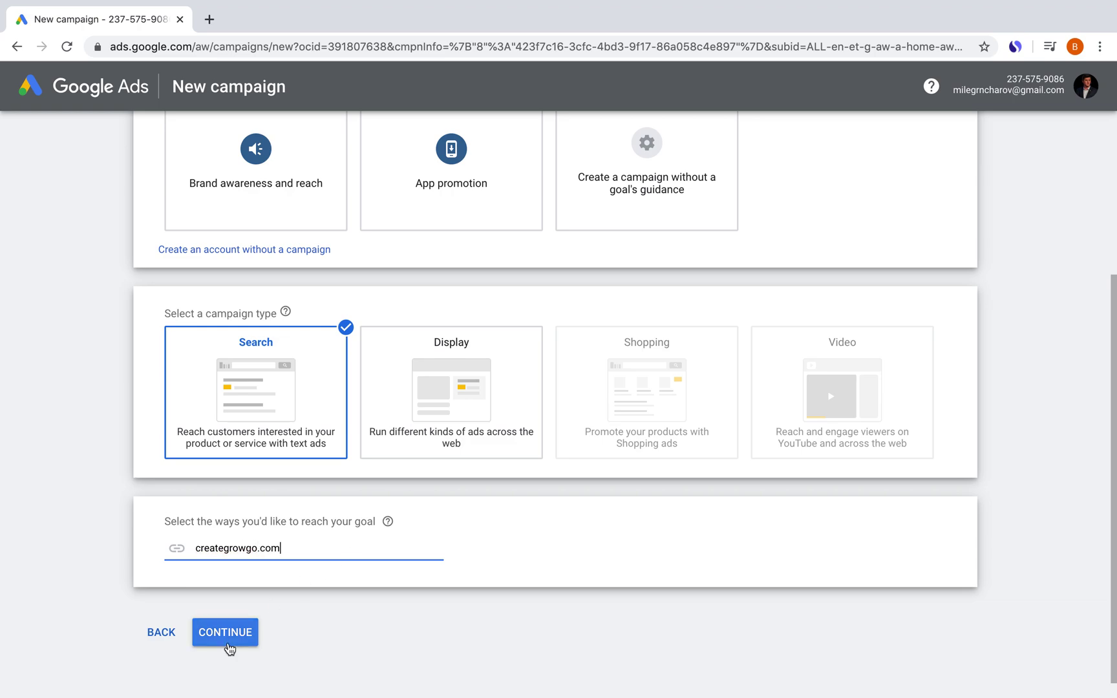
left_click(195, 548)
type("w")
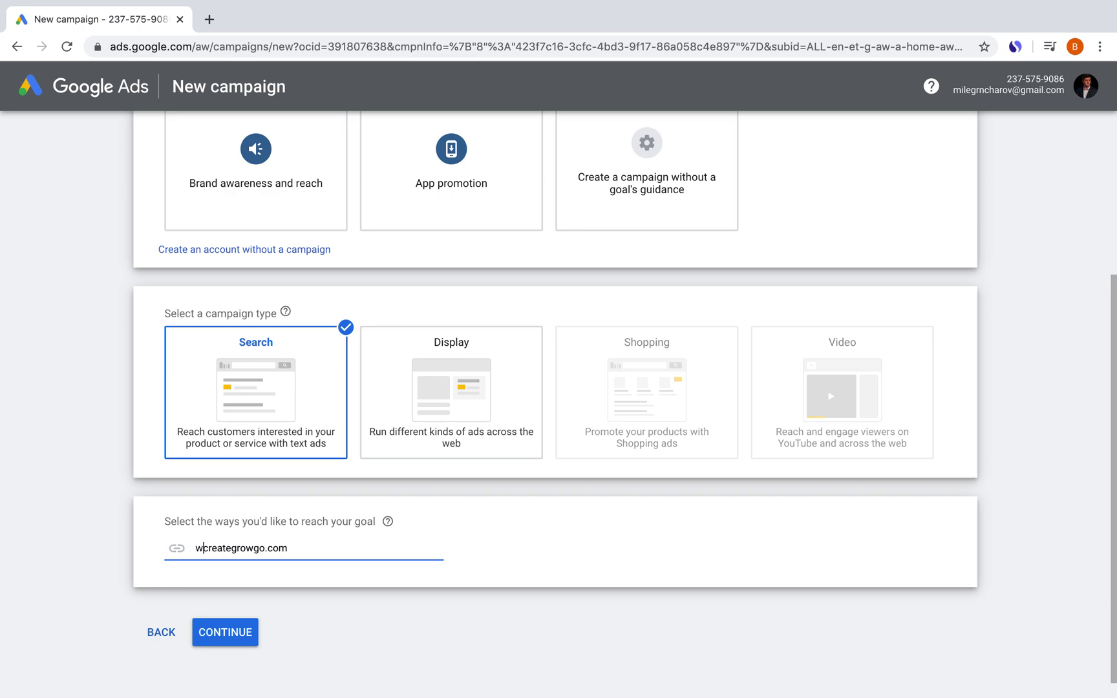
type("ww.")
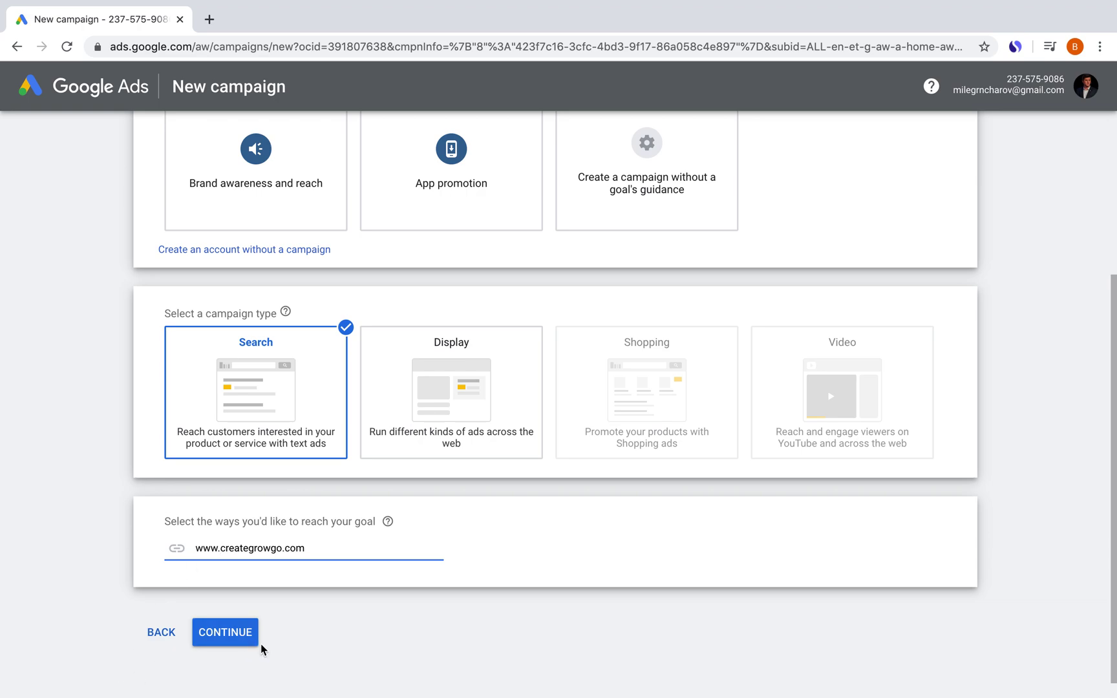
left_click(238, 642)
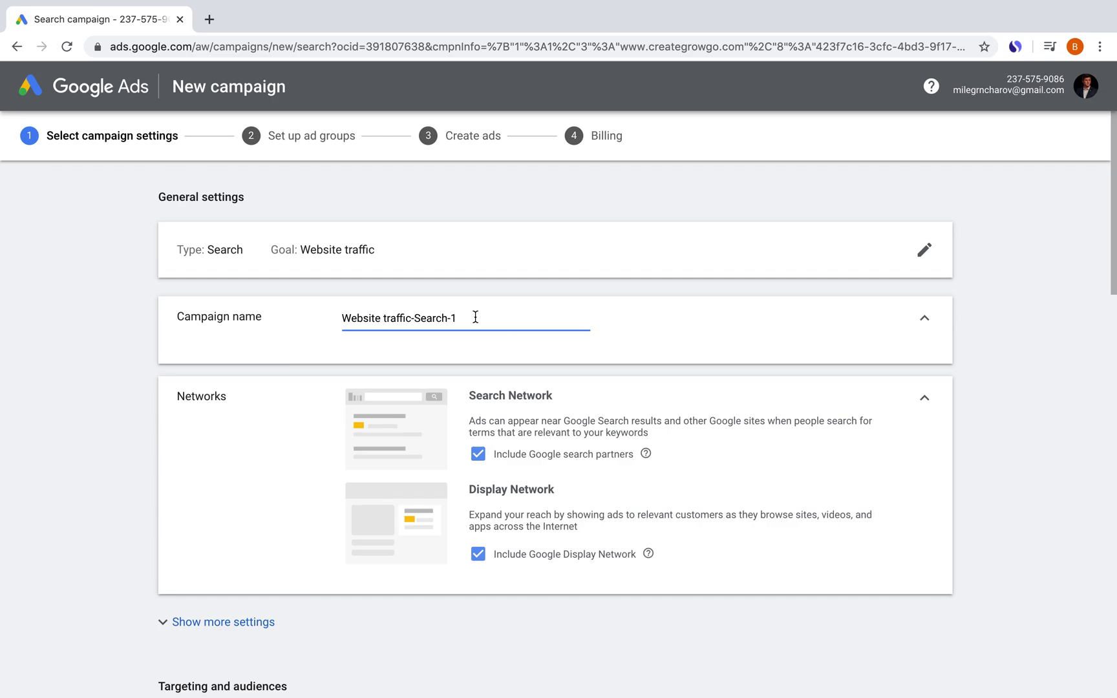
Replace the default name 'Website traffic-Search-1' with 'Homepage_CGG'
left_click_drag(457, 318, 308, 317)
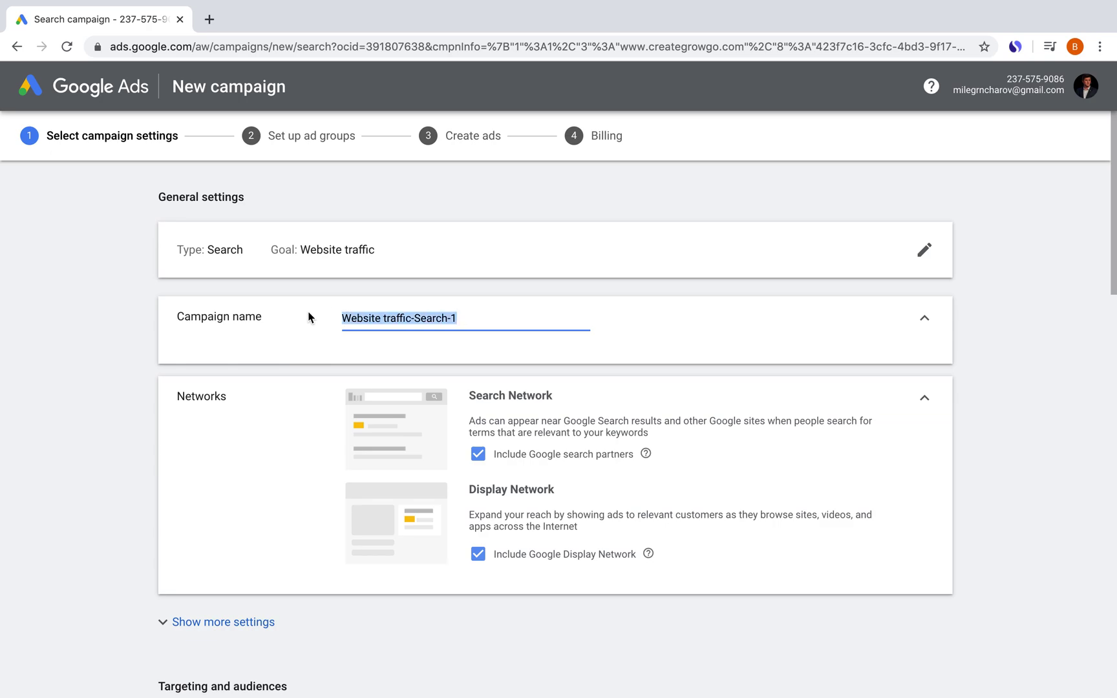
type("Homepage")
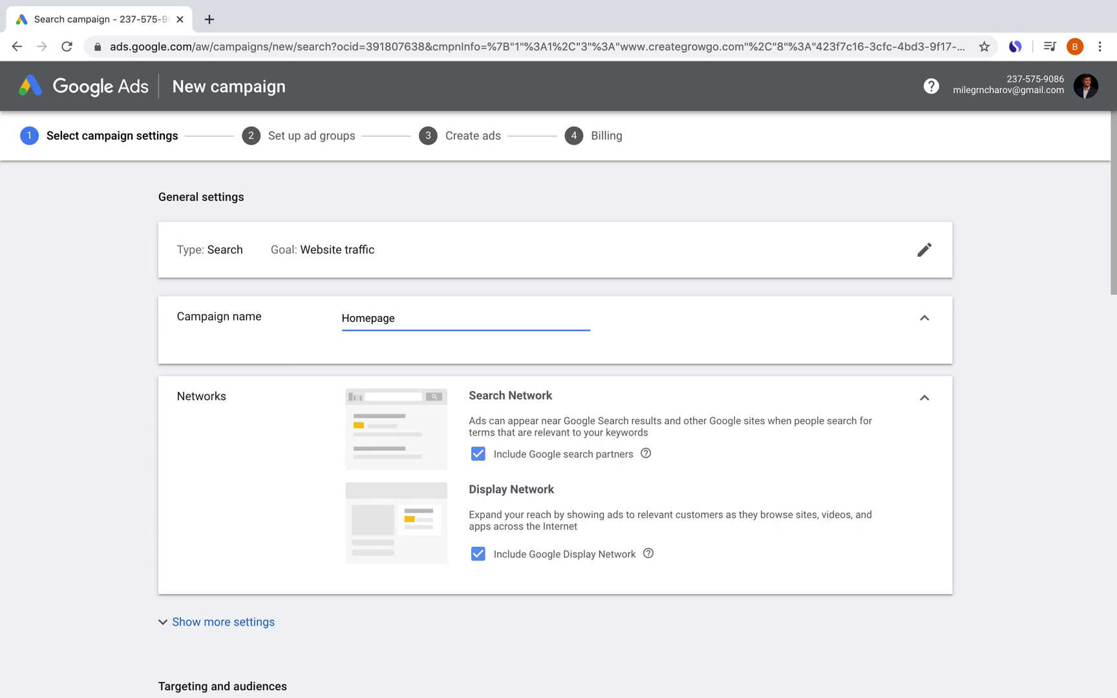
type("_CGG")
scroll(558, 405, "down", 3)
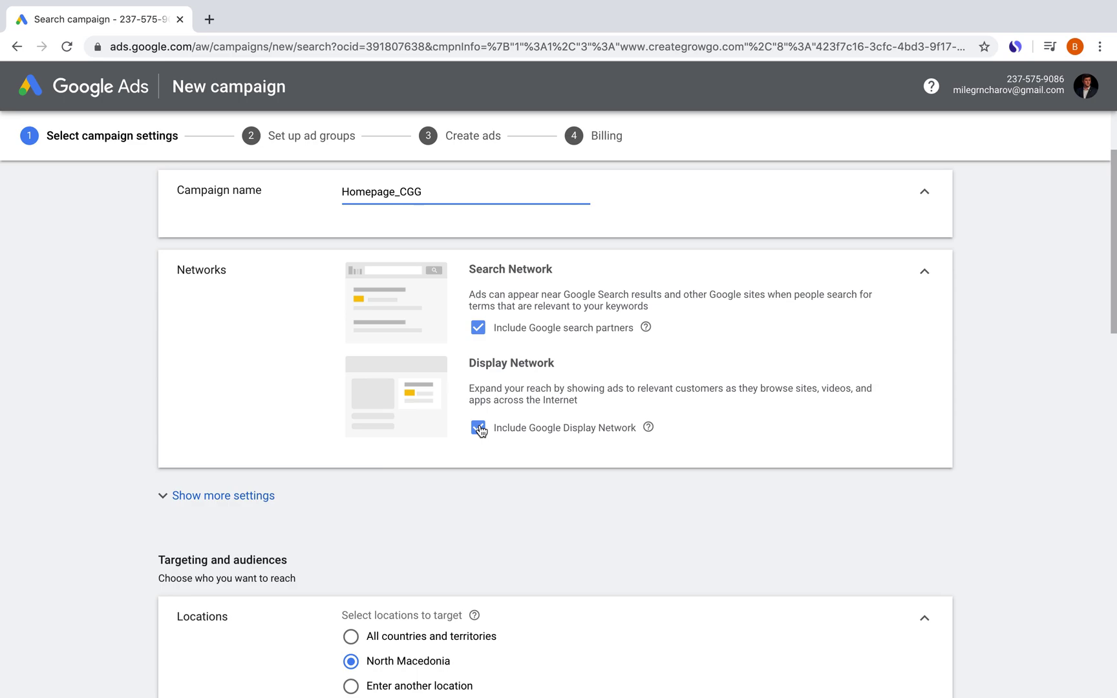
Exclude the Google Display Network, leaving the additional settings collapsed
left_click(479, 428)
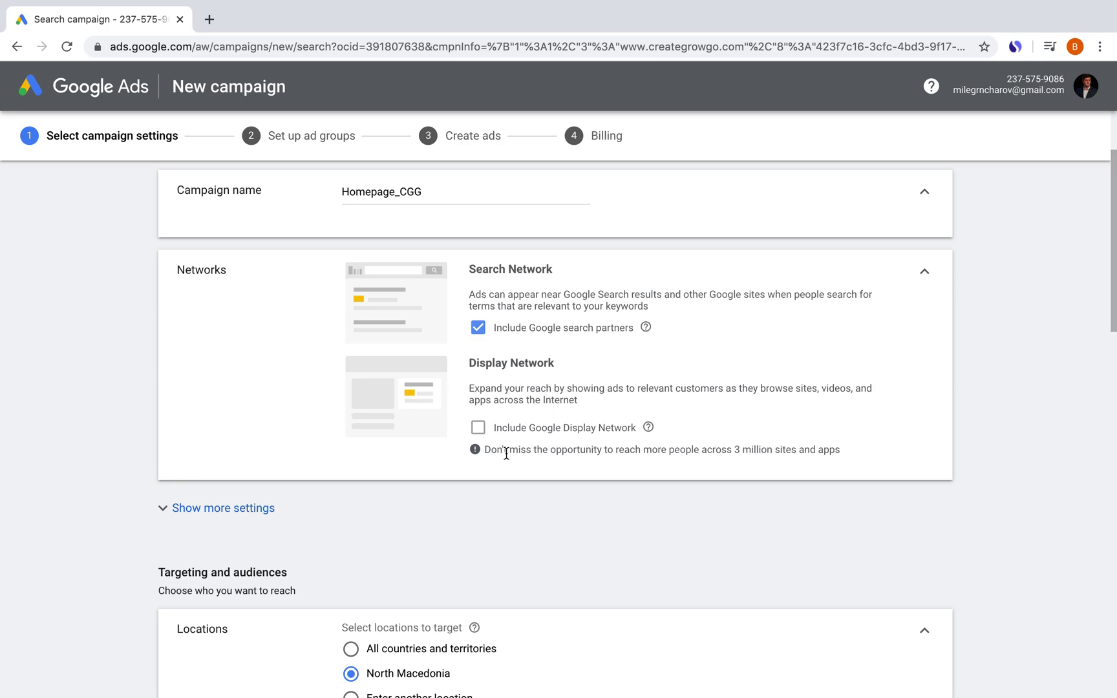
scroll(506, 453, "down", 1)
scroll(509, 459, "down", 1)
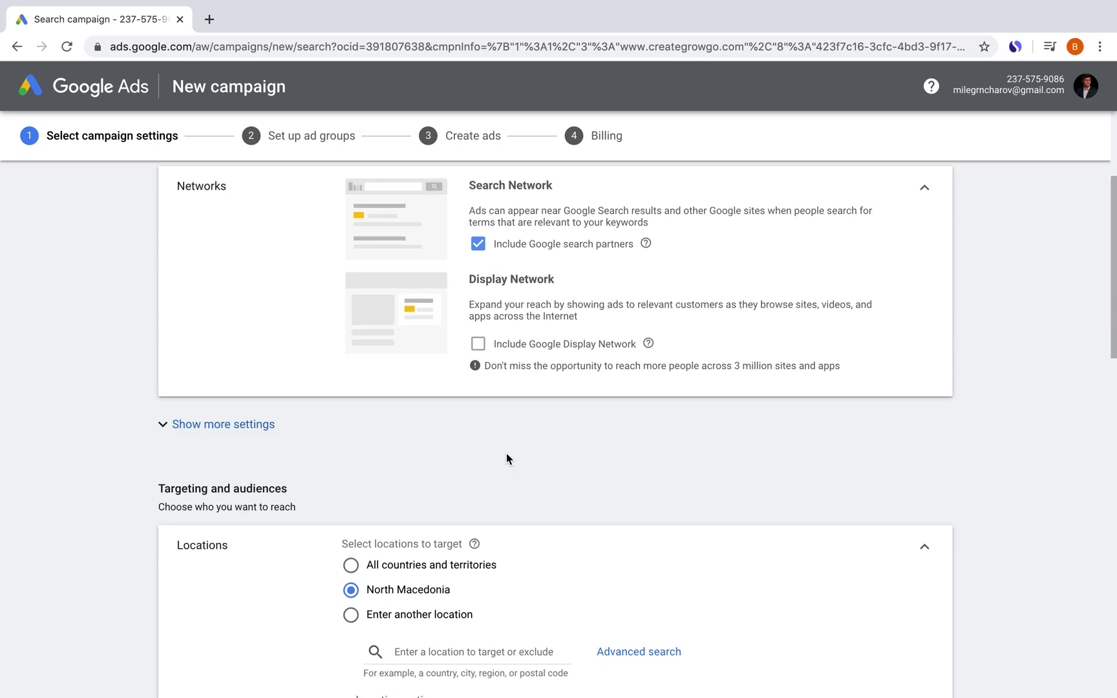
left_click(258, 411)
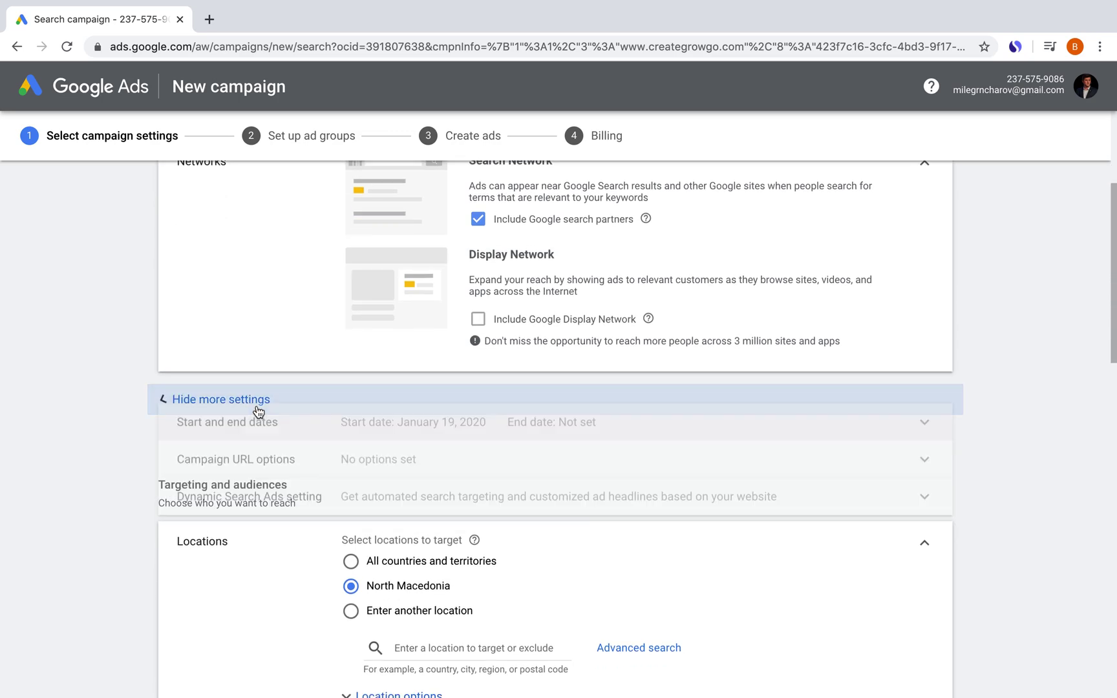
scroll(258, 412, "down", 1)
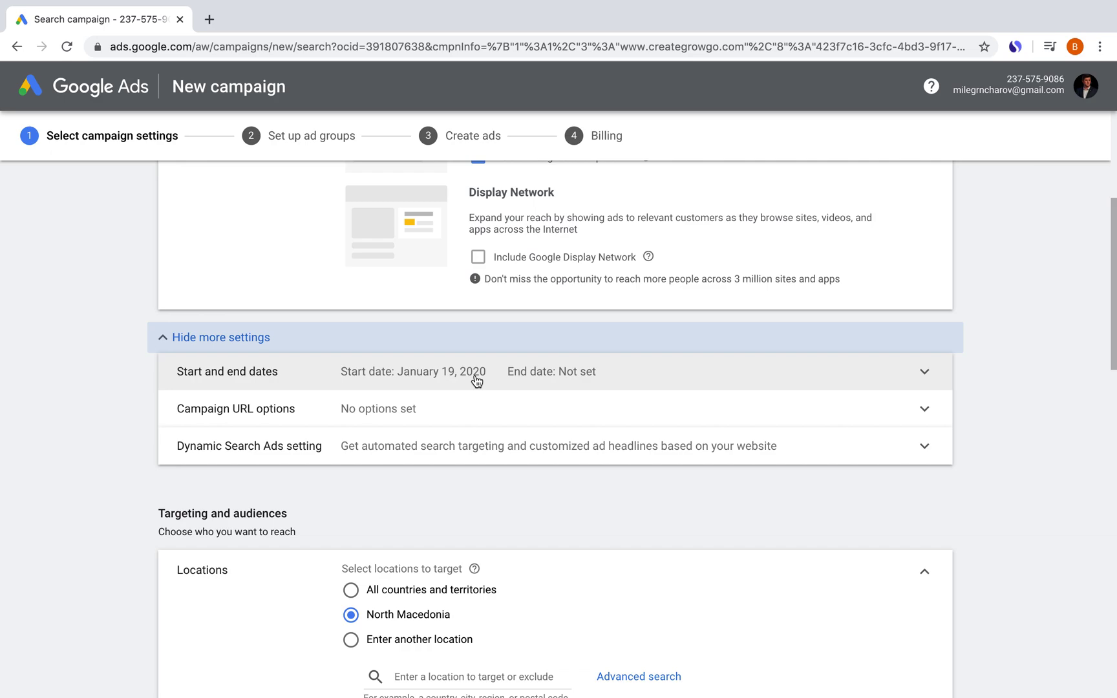
scroll(476, 382, "down", 1)
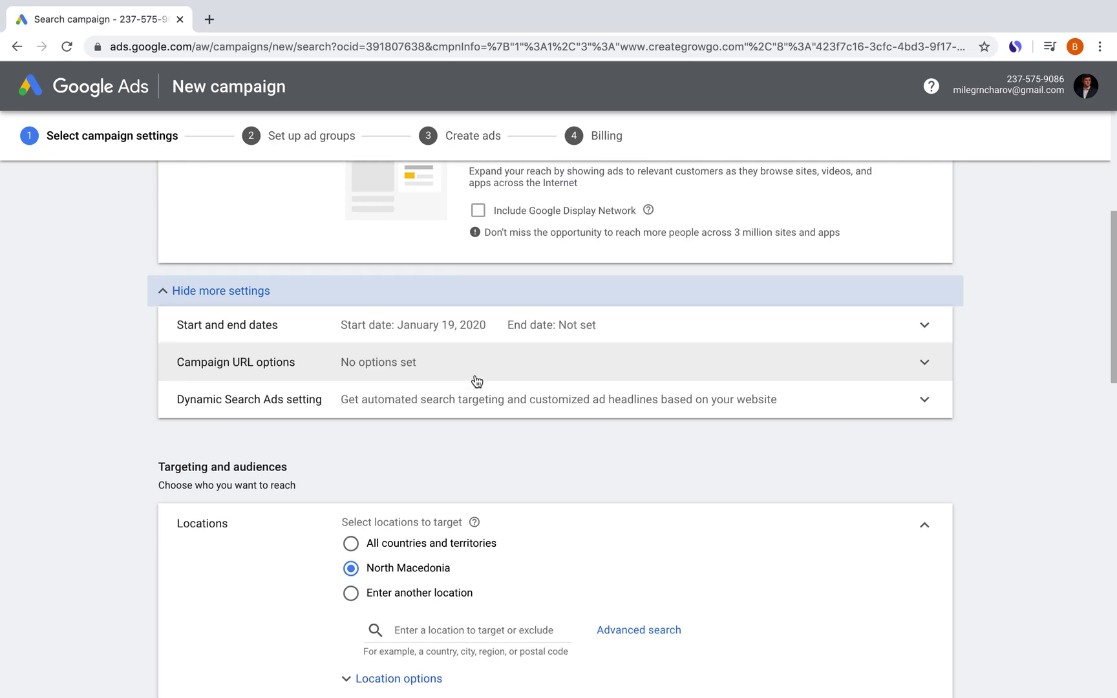
left_click(166, 292)
scroll(168, 295, "down", 1)
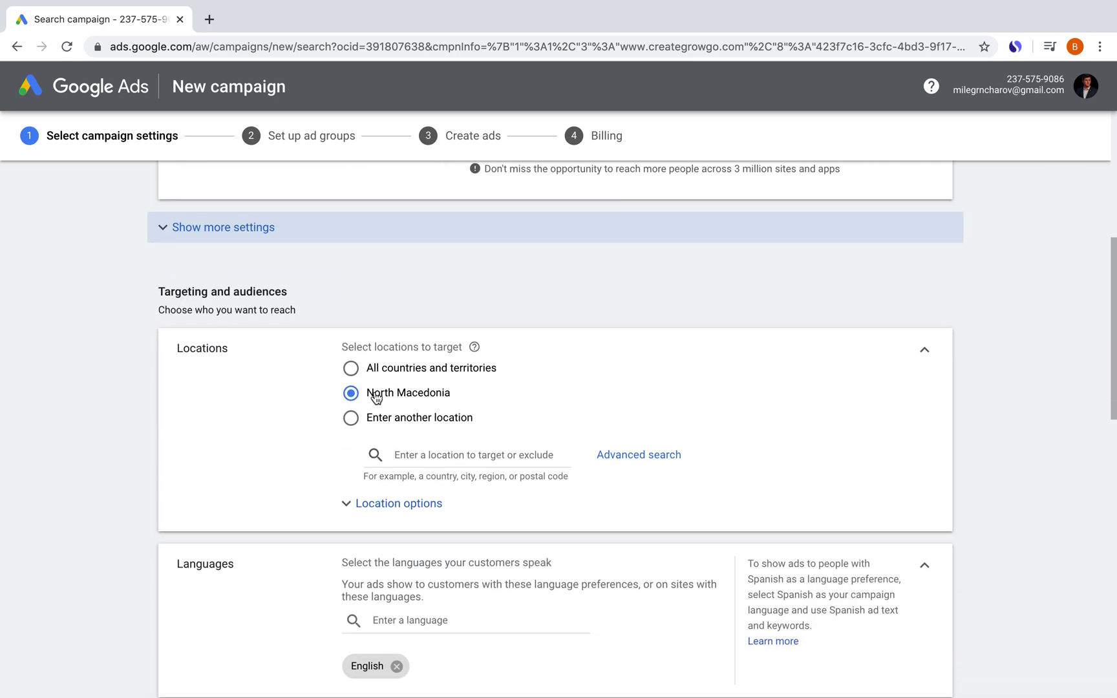
Target the United States as the campaign location
left_click(450, 453)
type("Un")
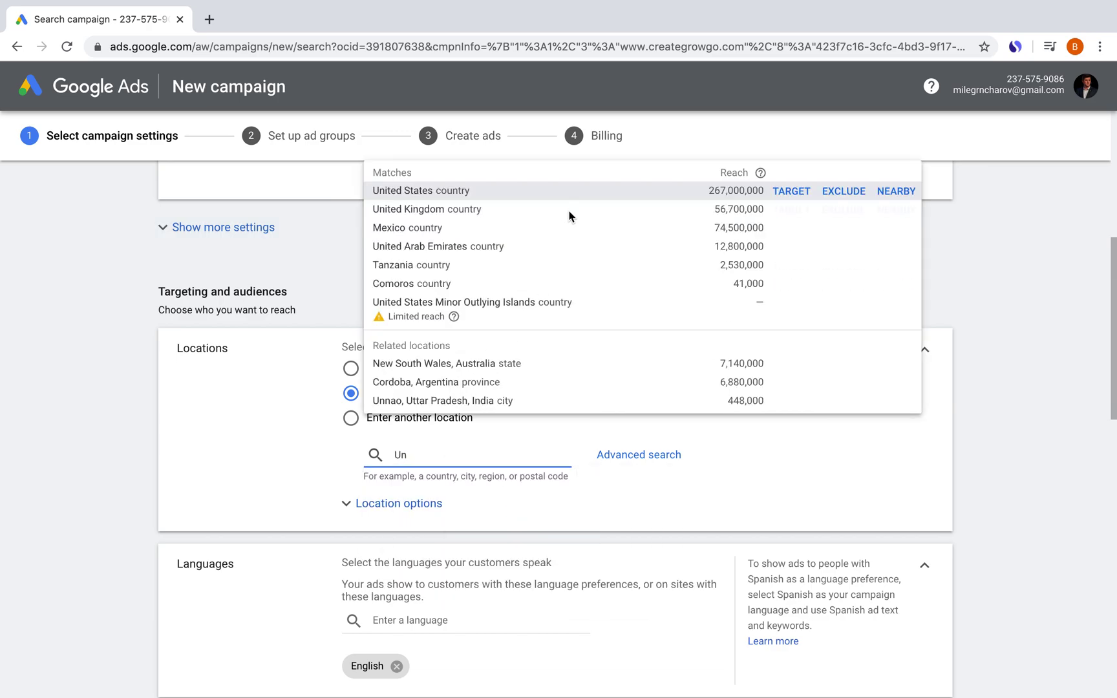
left_click(576, 191)
scroll(576, 480, "down", 1)
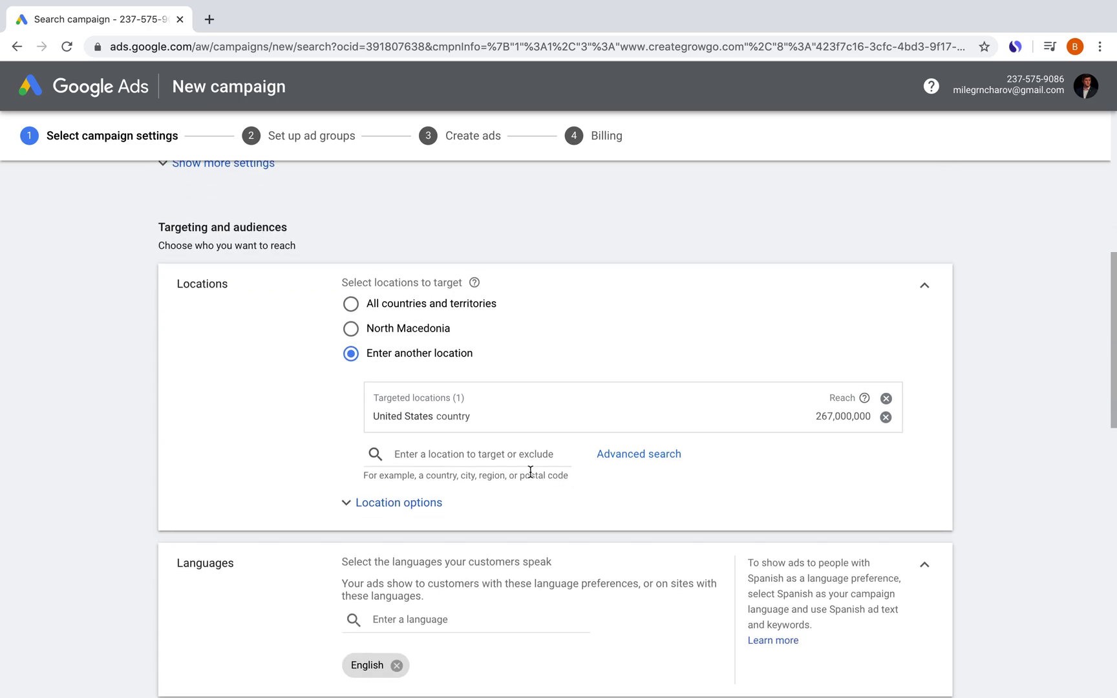
scroll(530, 475, "down", 1)
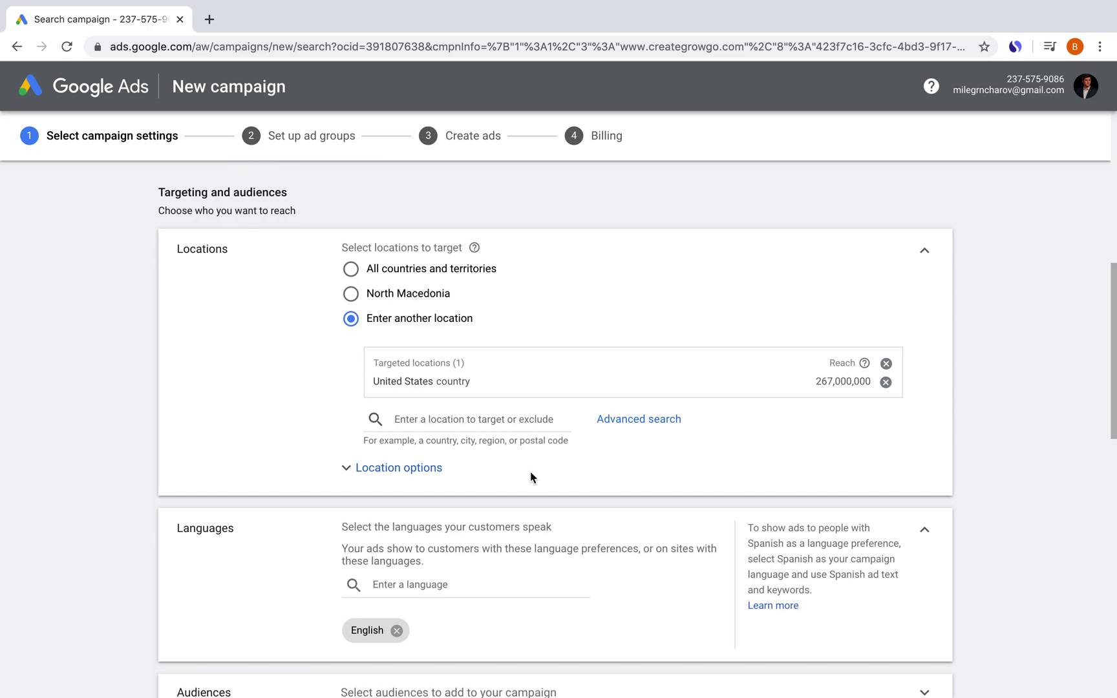
scroll(531, 453, "down", 1)
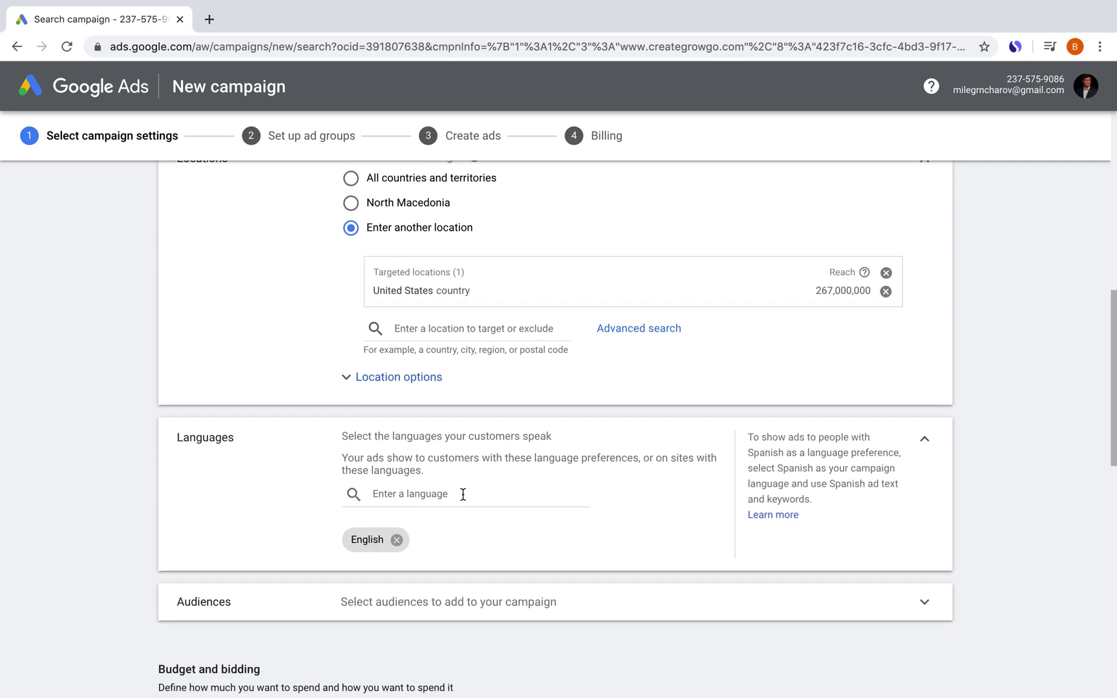
scroll(463, 494, "up", 3)
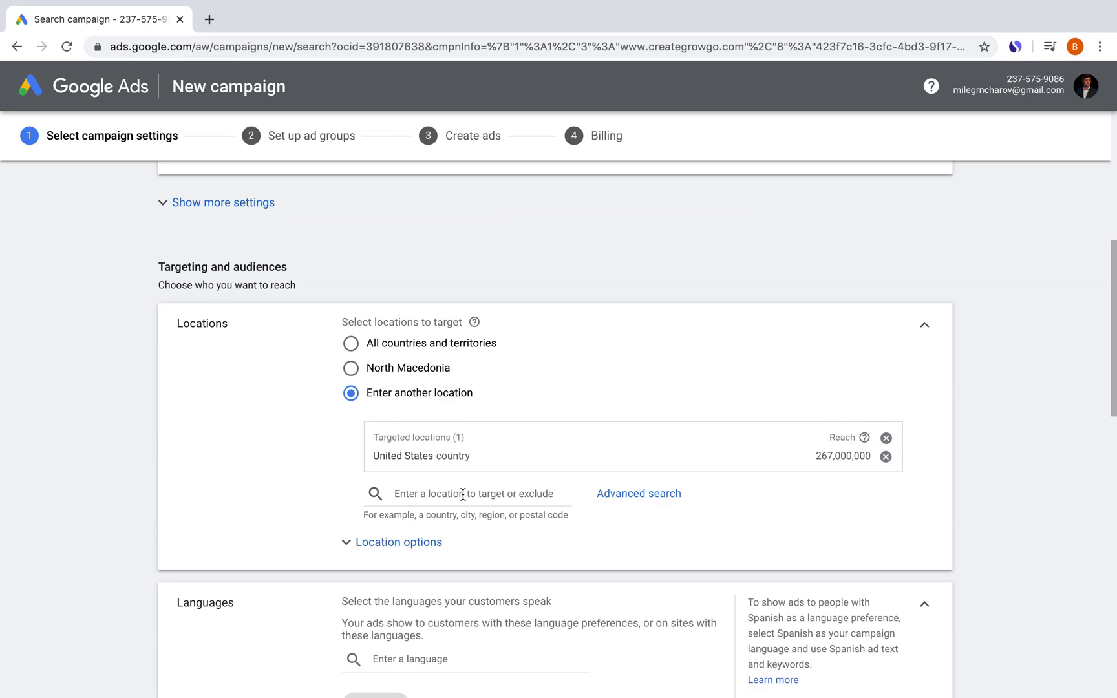
scroll(463, 494, "down", 3)
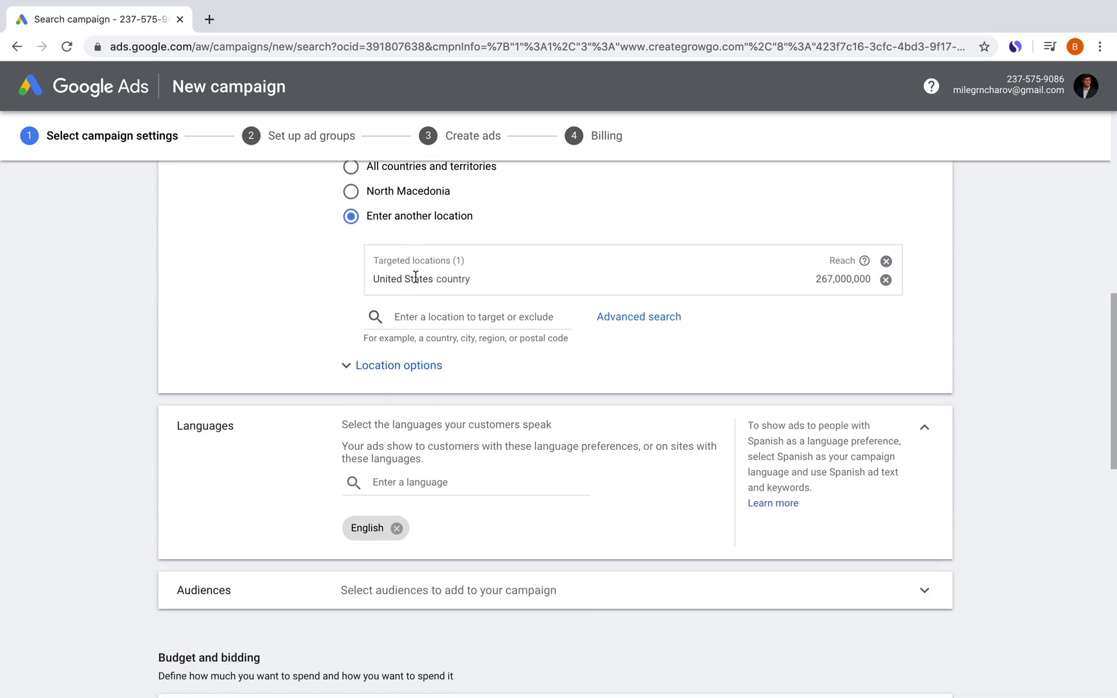
Add Spanish as a campaign language alongside English
left_click(430, 482)
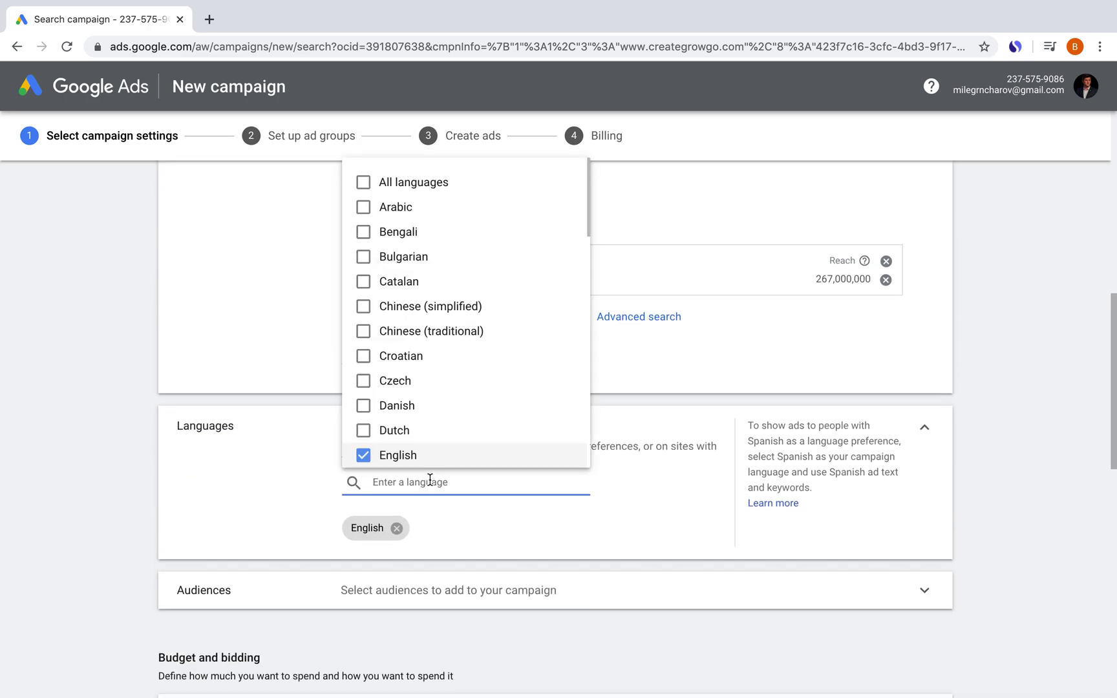
type("spa")
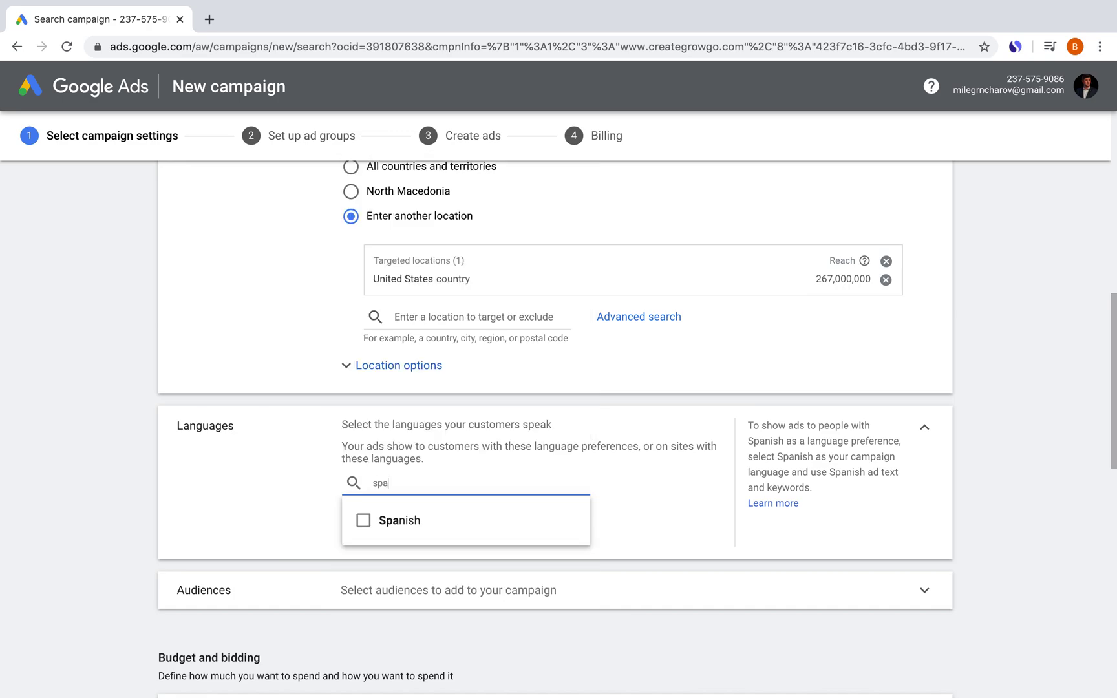
left_click(436, 530)
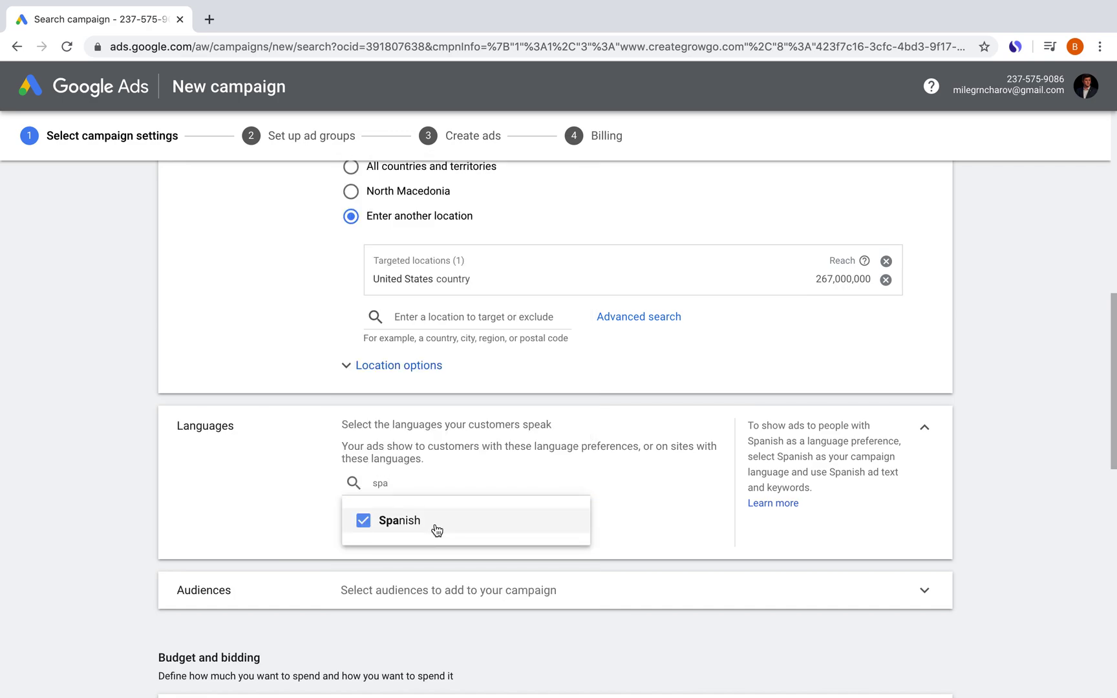
left_click(631, 518)
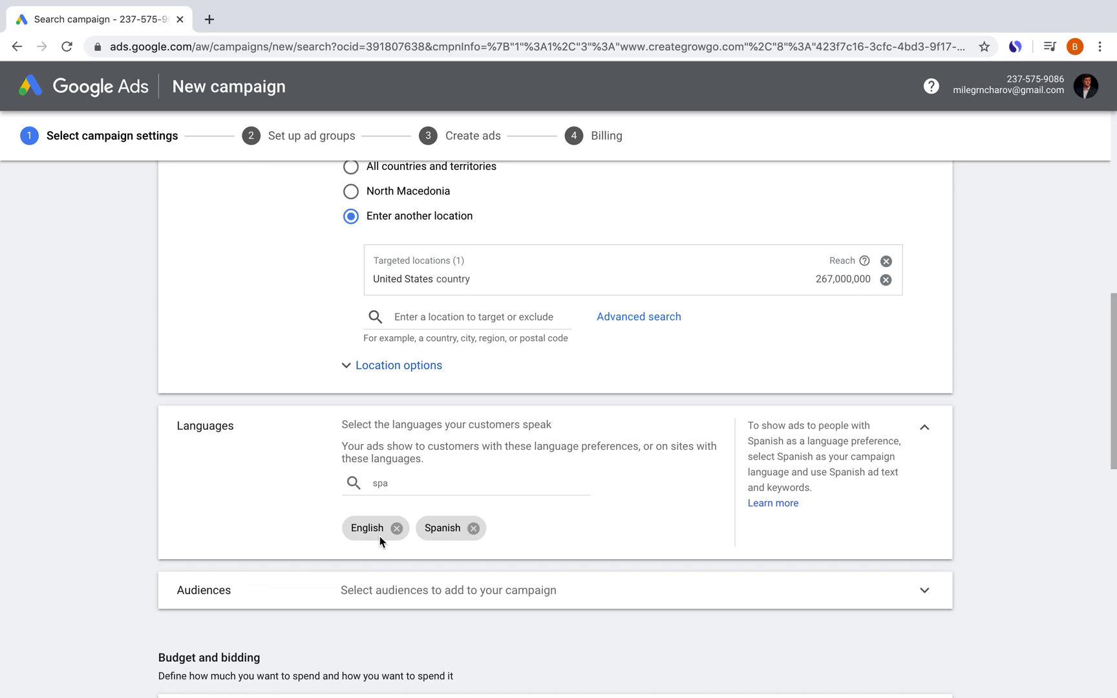
scroll(381, 536, "down", 2)
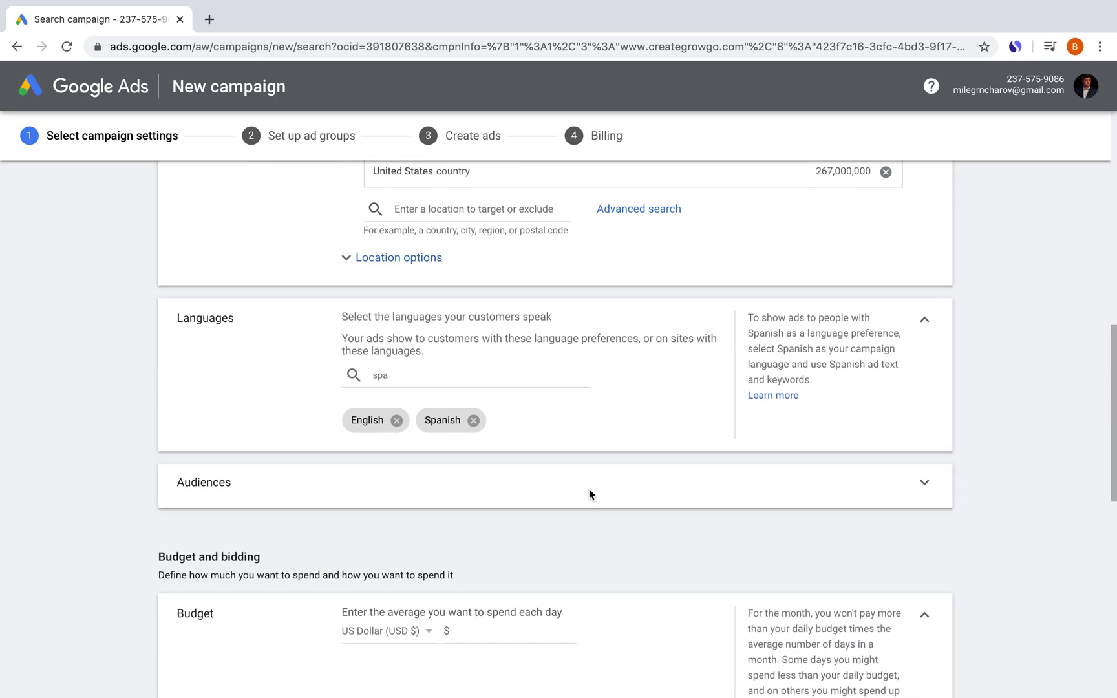
left_click(589, 490)
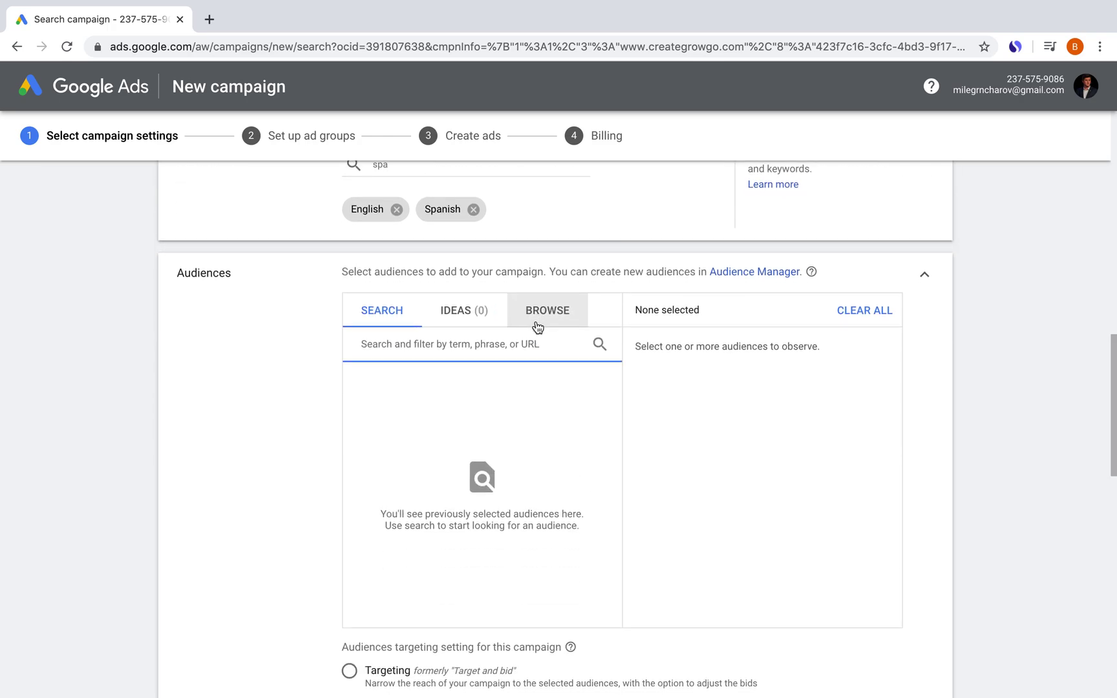
Show the audience categories under the BROWSE tab
scroll(536, 326, "down", 1)
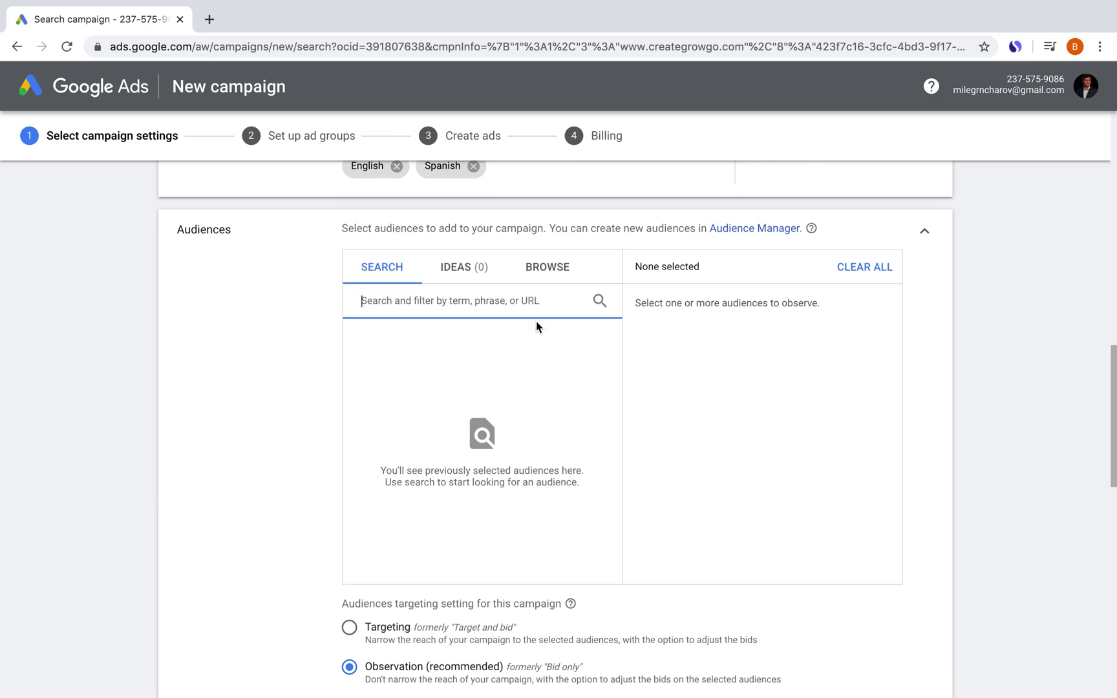
left_click(562, 270)
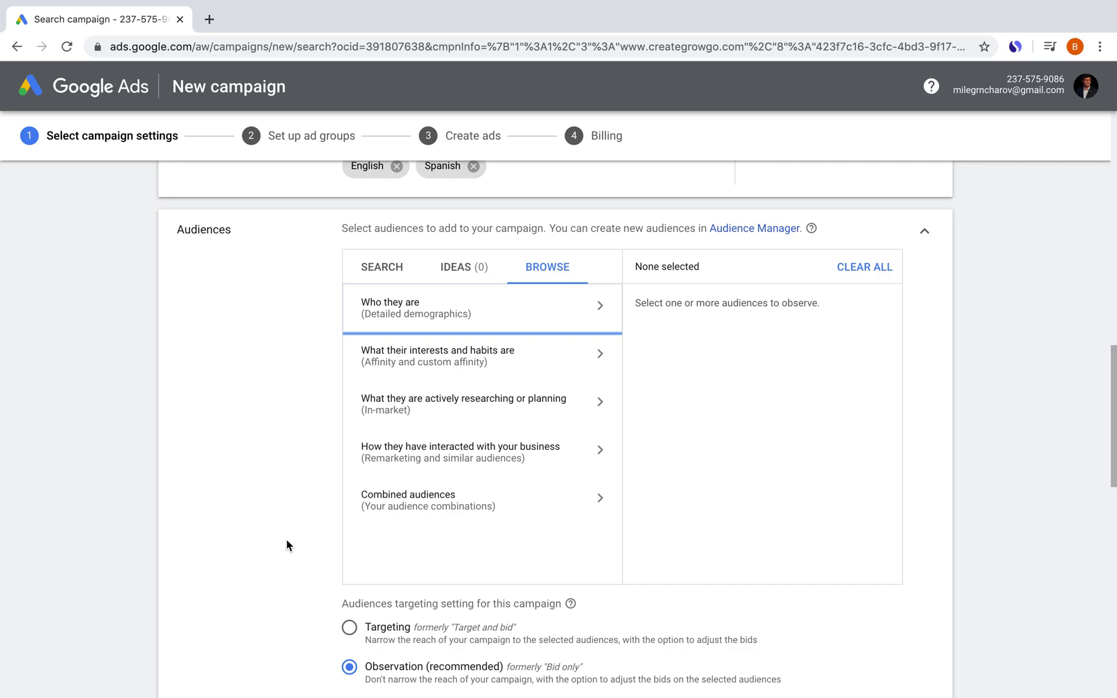
Add the Parents of Infants (0-1 years) audience under Parental Status
left_click(468, 296)
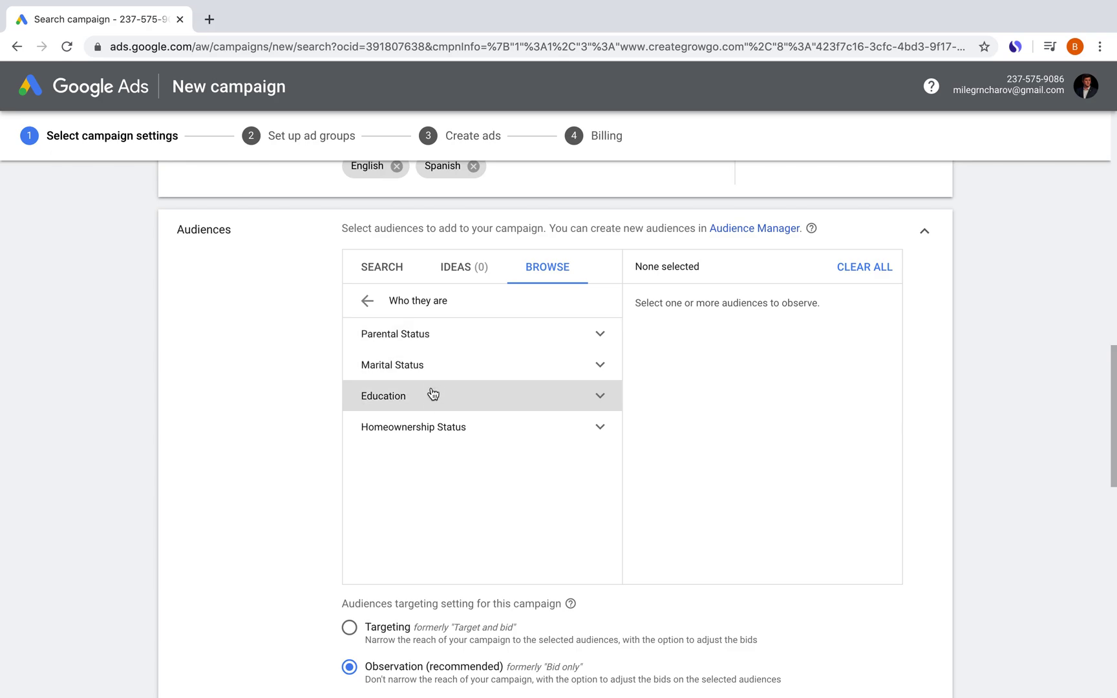
left_click(368, 301)
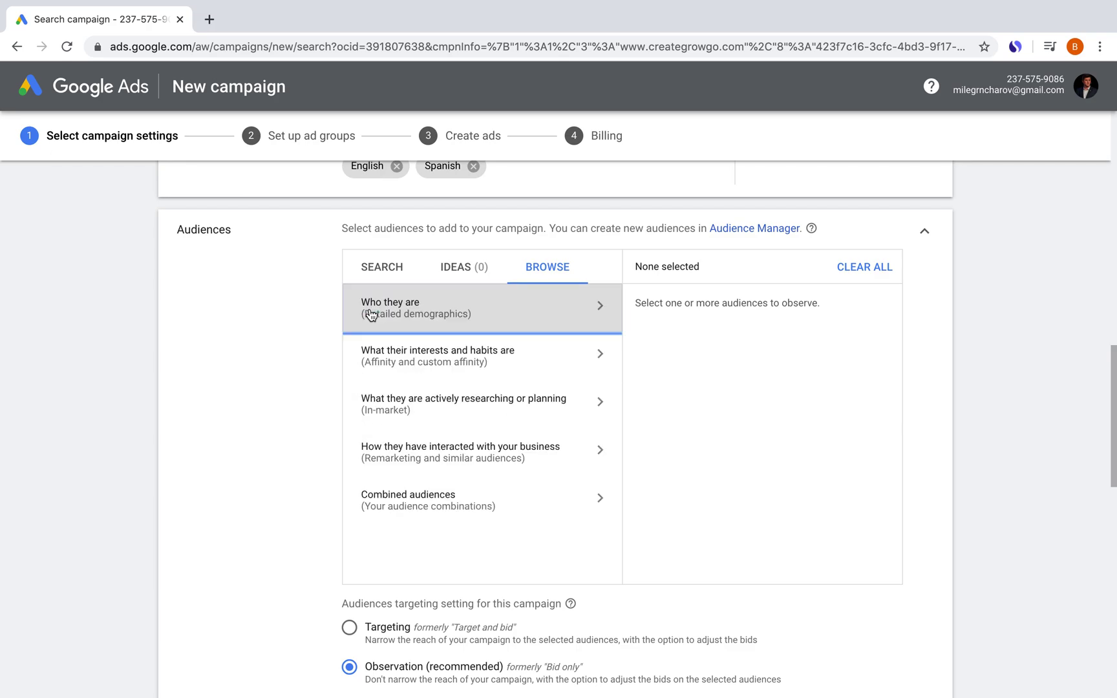
left_click(466, 374)
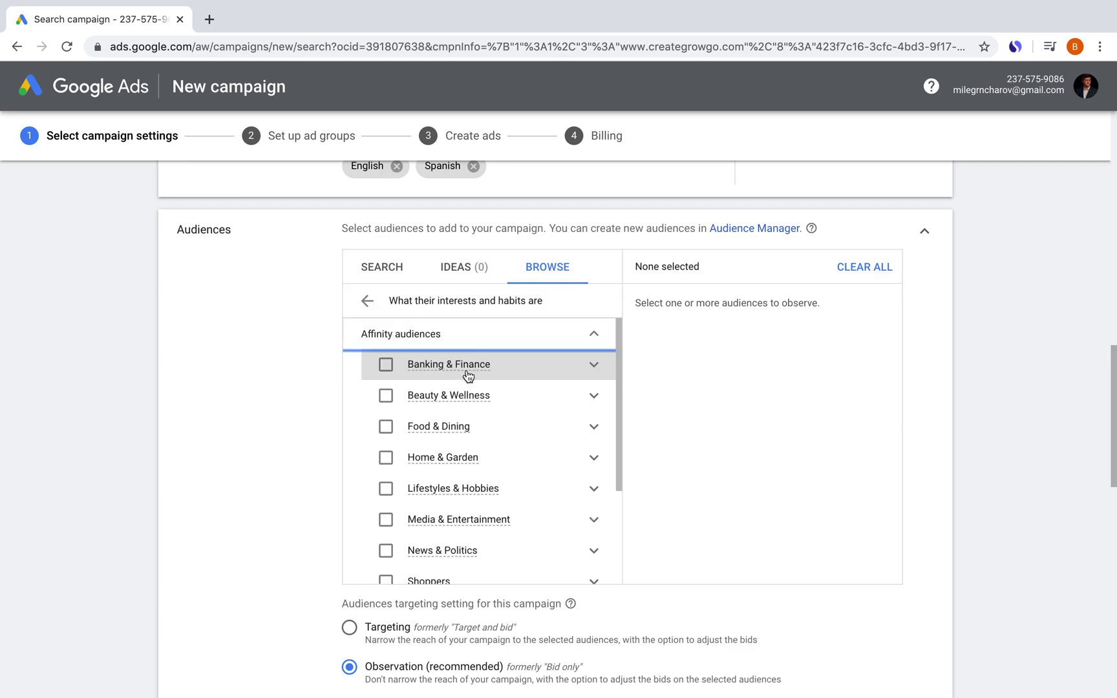
left_click(367, 301)
left_click(522, 322)
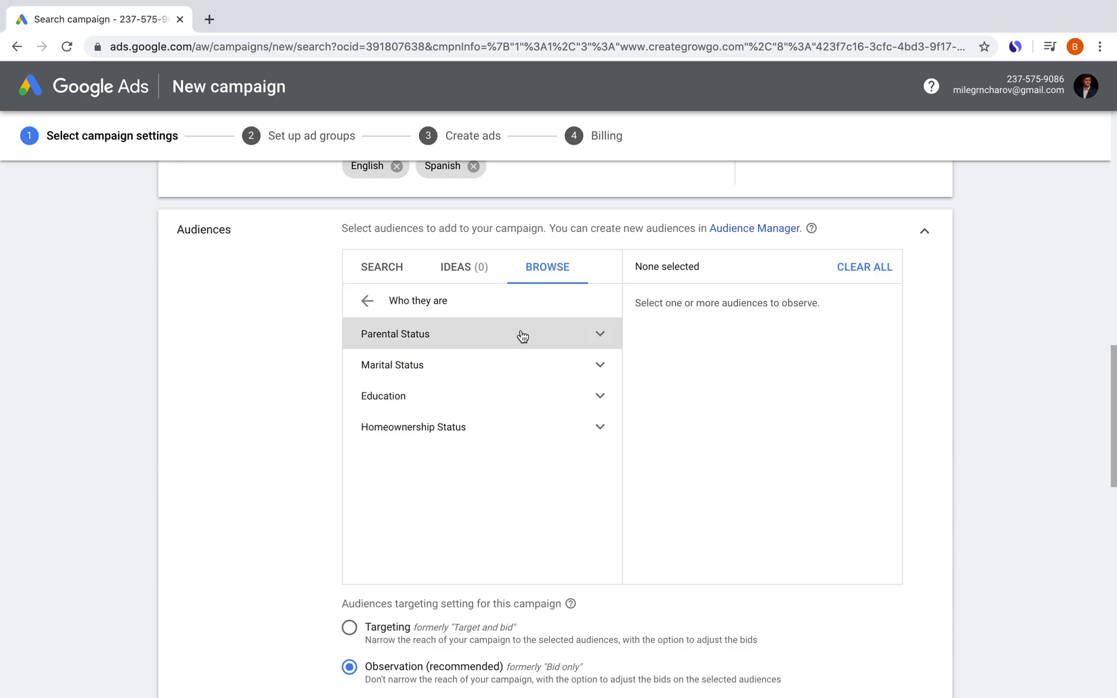
left_click(519, 335)
left_click(501, 373)
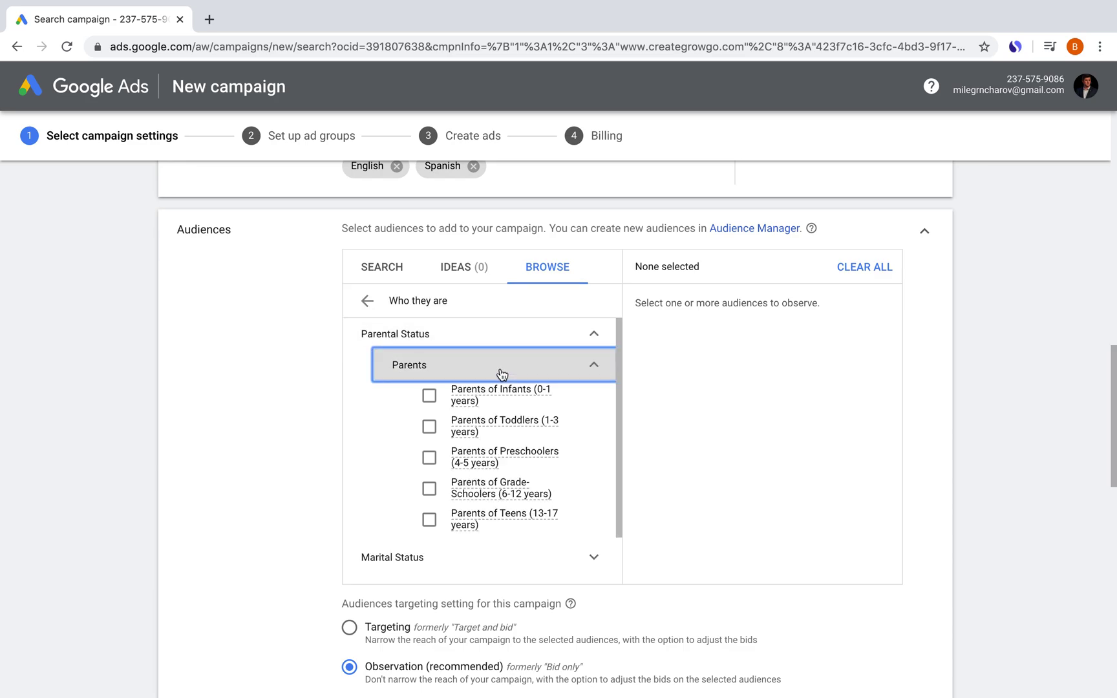
left_click(429, 395)
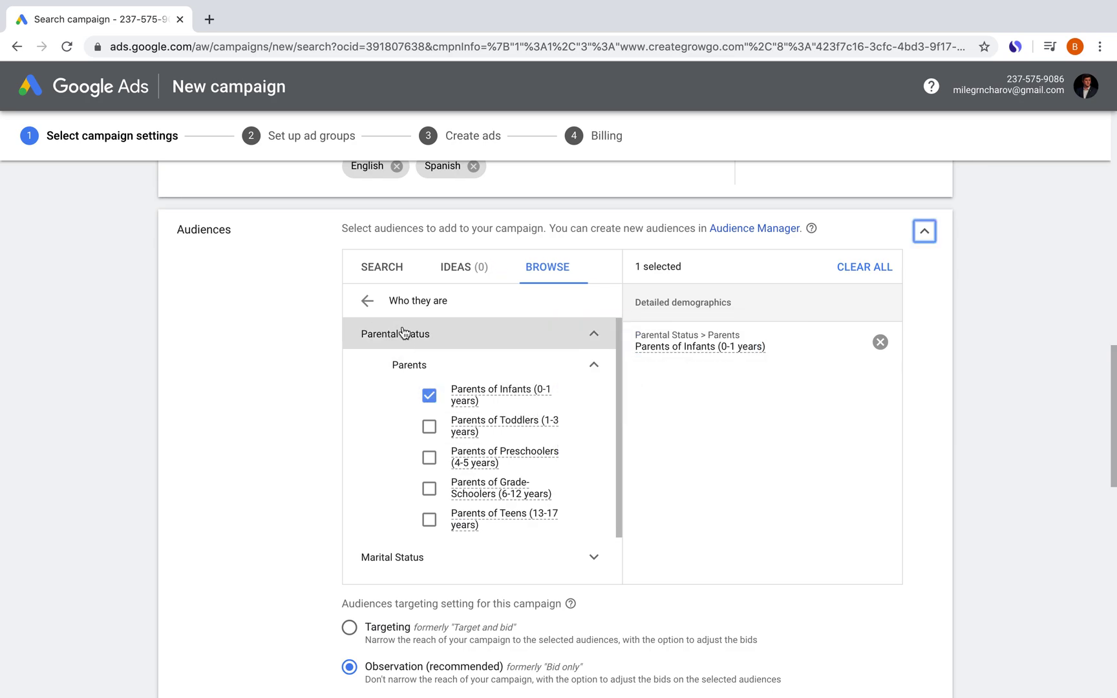
left_click(367, 301)
Add the Banking & Finance and Food & Dining affinity audiences
left_click(431, 352)
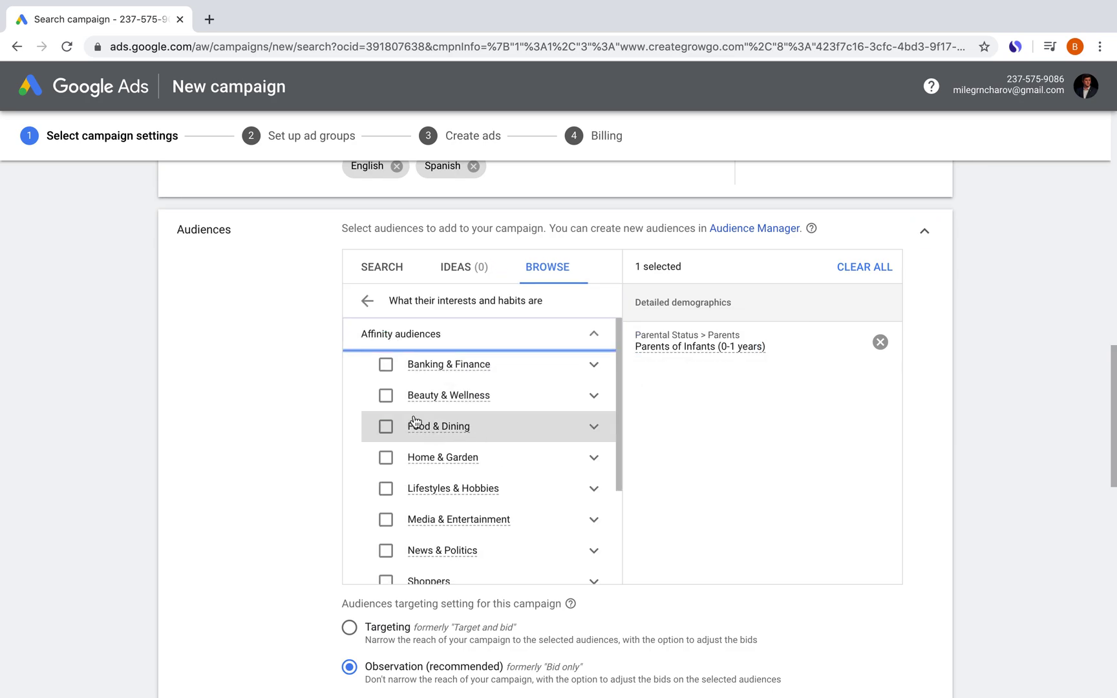
left_click(386, 365)
left_click(386, 427)
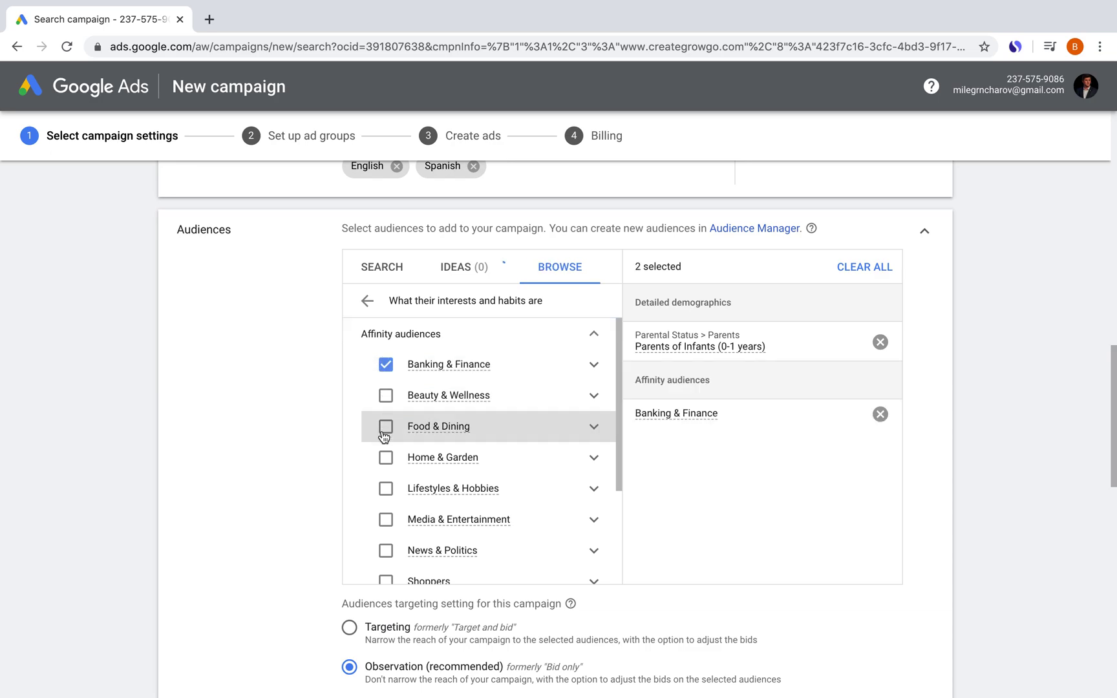
scroll(511, 487, "down", 4)
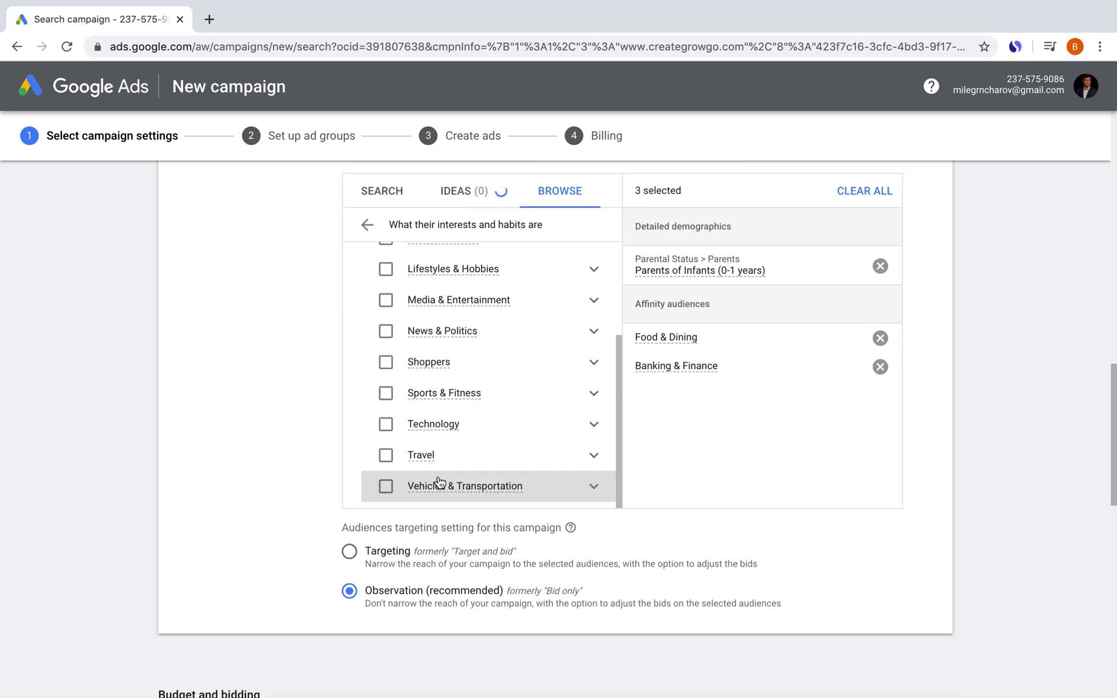
left_click(595, 428)
scroll(589, 431, "down", 1)
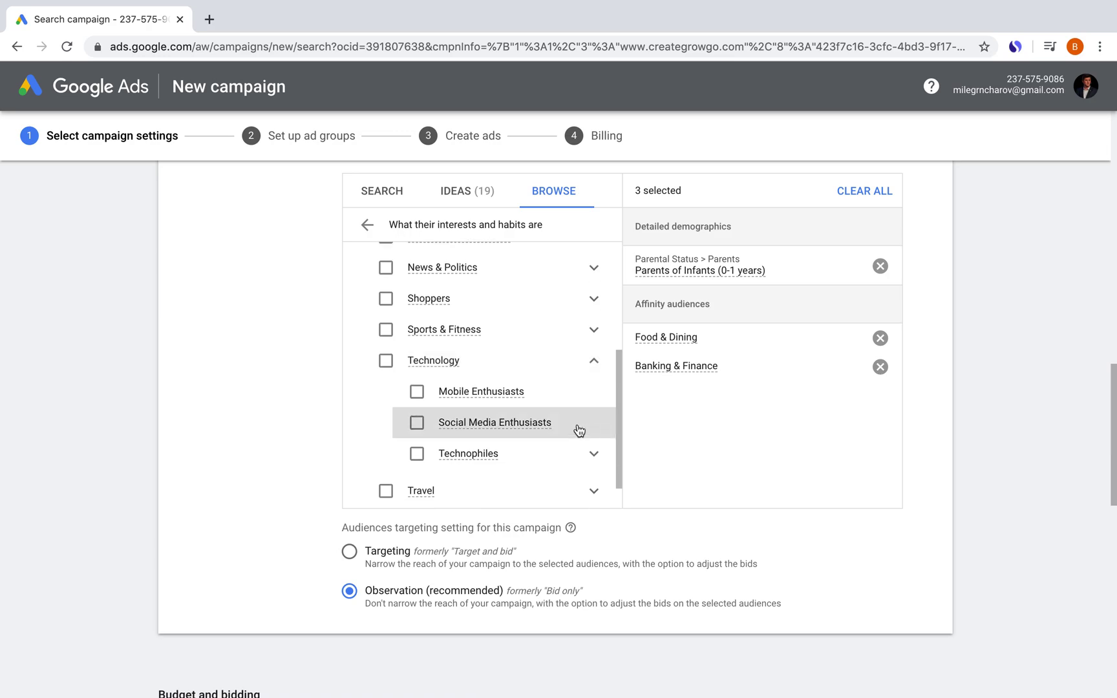
left_click(367, 226)
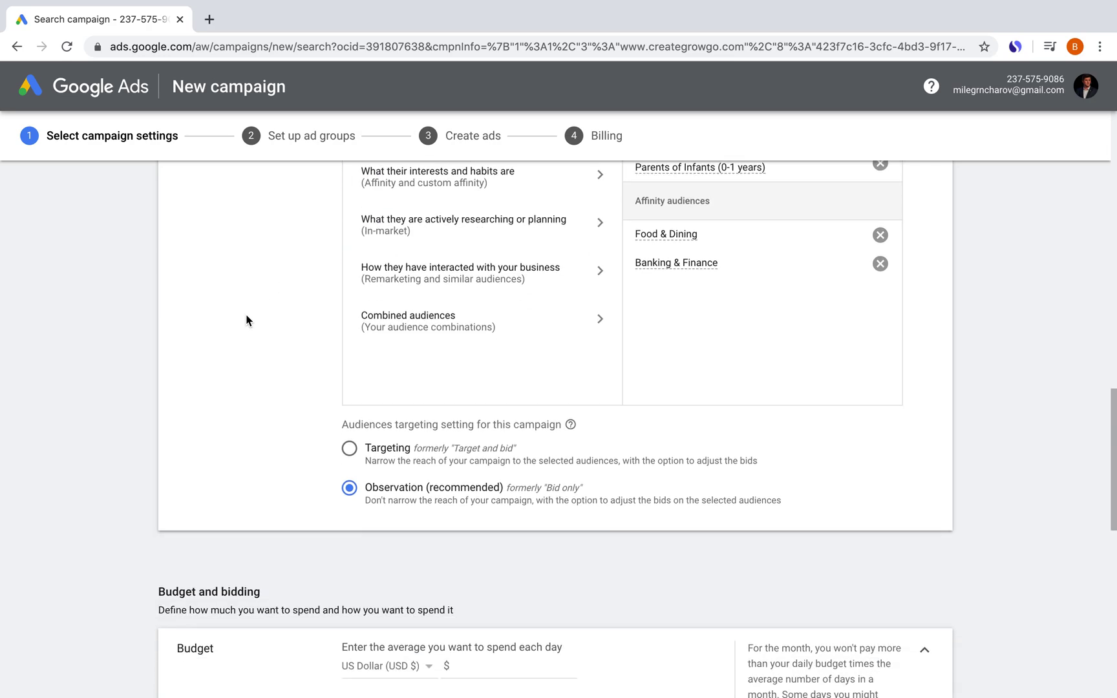
scroll(247, 320, "down", 1)
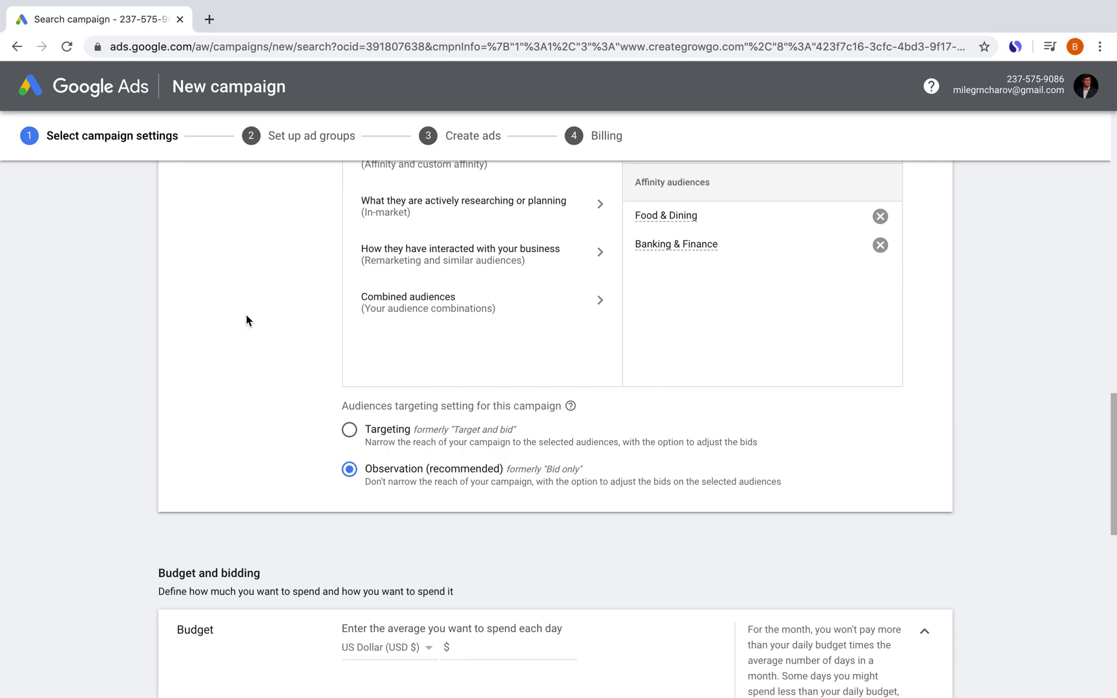
scroll(246, 320, "down", 2)
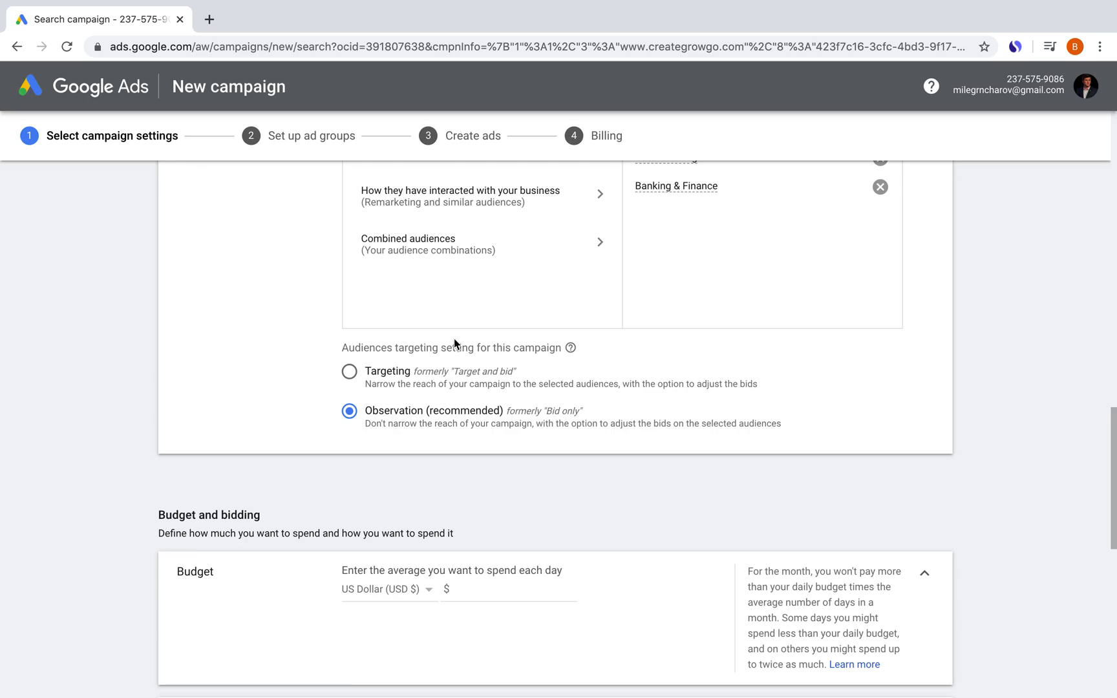
Keep audience targeting on Observation after reviewing its explanation, then move down to Budget
left_click(570, 348)
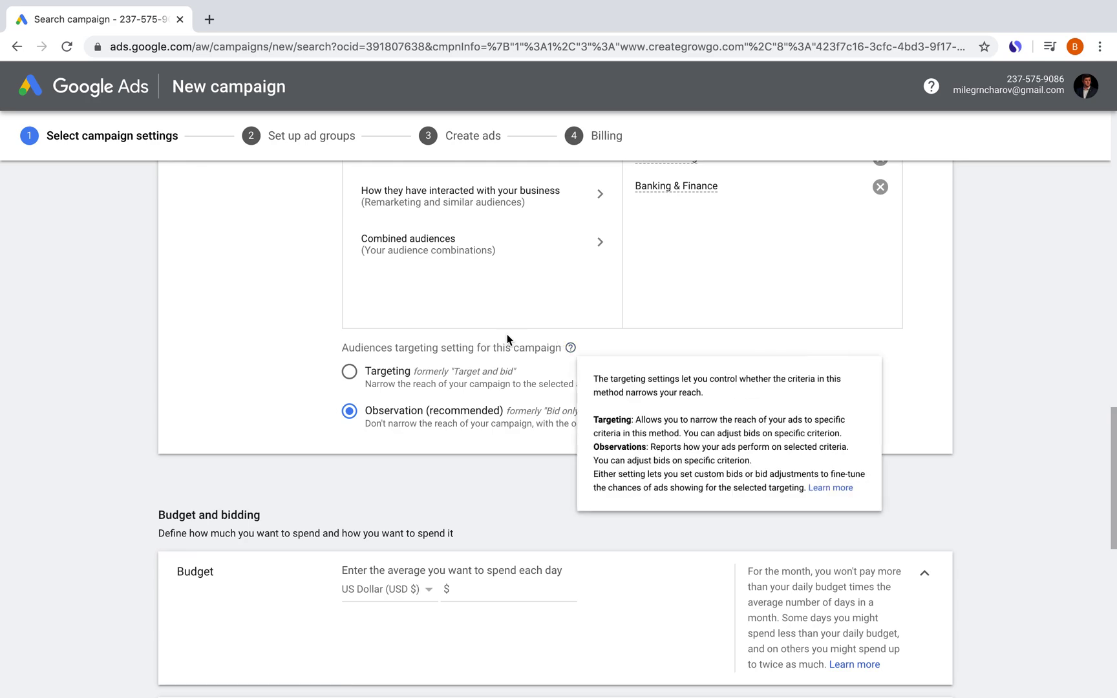
left_click(495, 340)
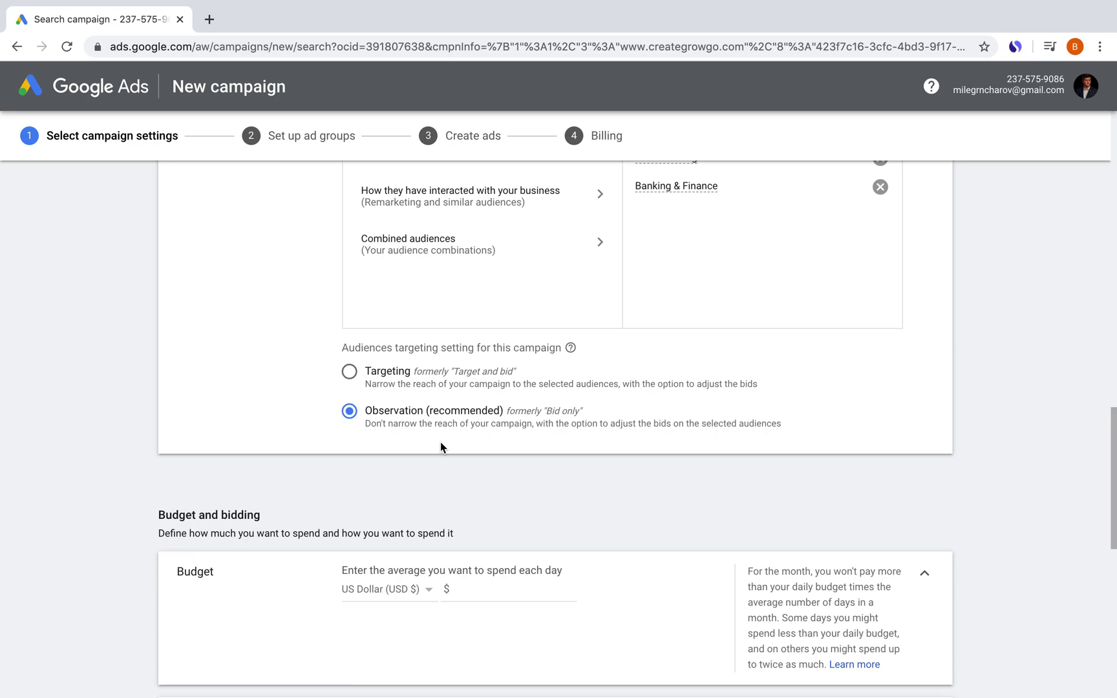
scroll(441, 446, "up", 5)
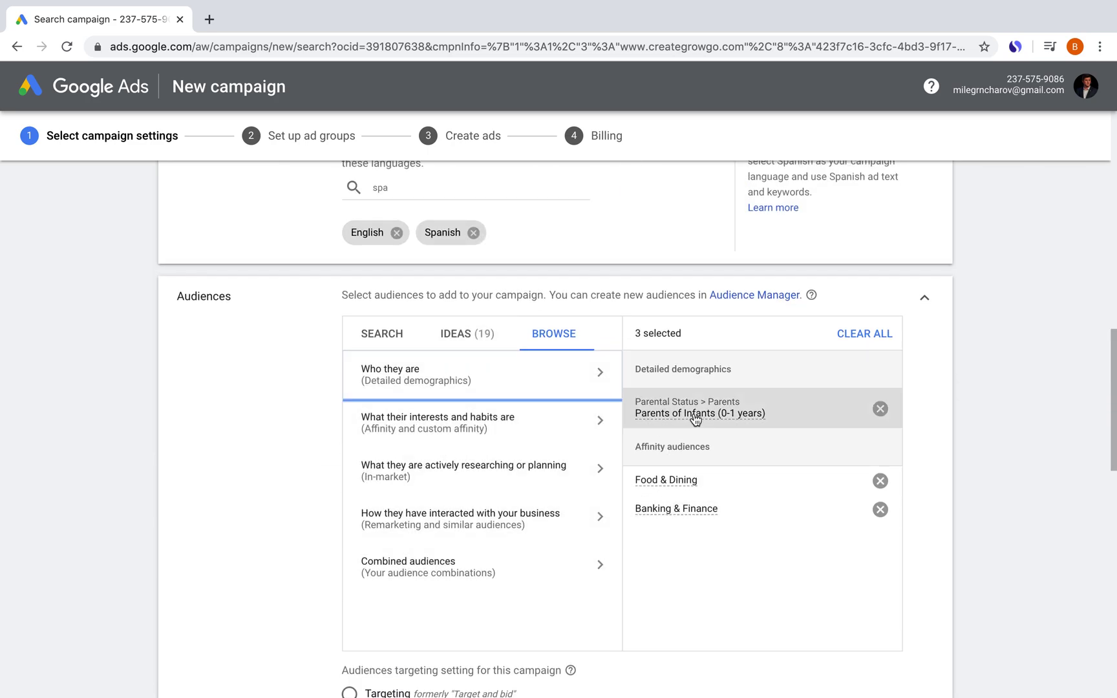
scroll(712, 406, "down", 2)
scroll(730, 432, "down", 1)
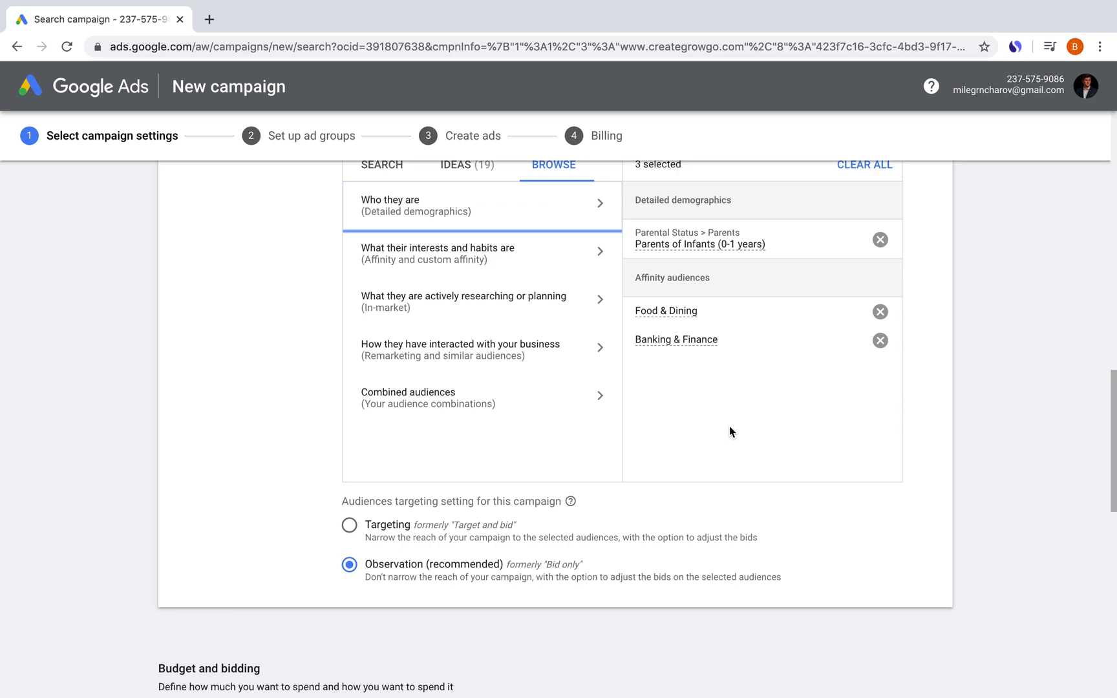
scroll(730, 427, "down", 1)
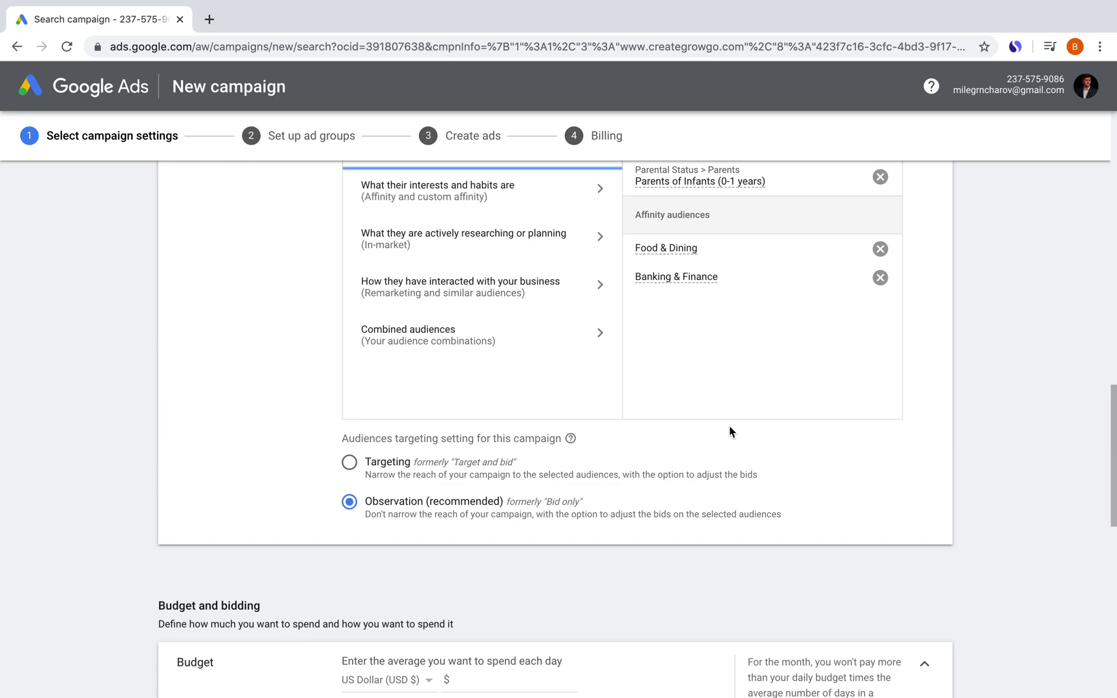
scroll(730, 430, "down", 3)
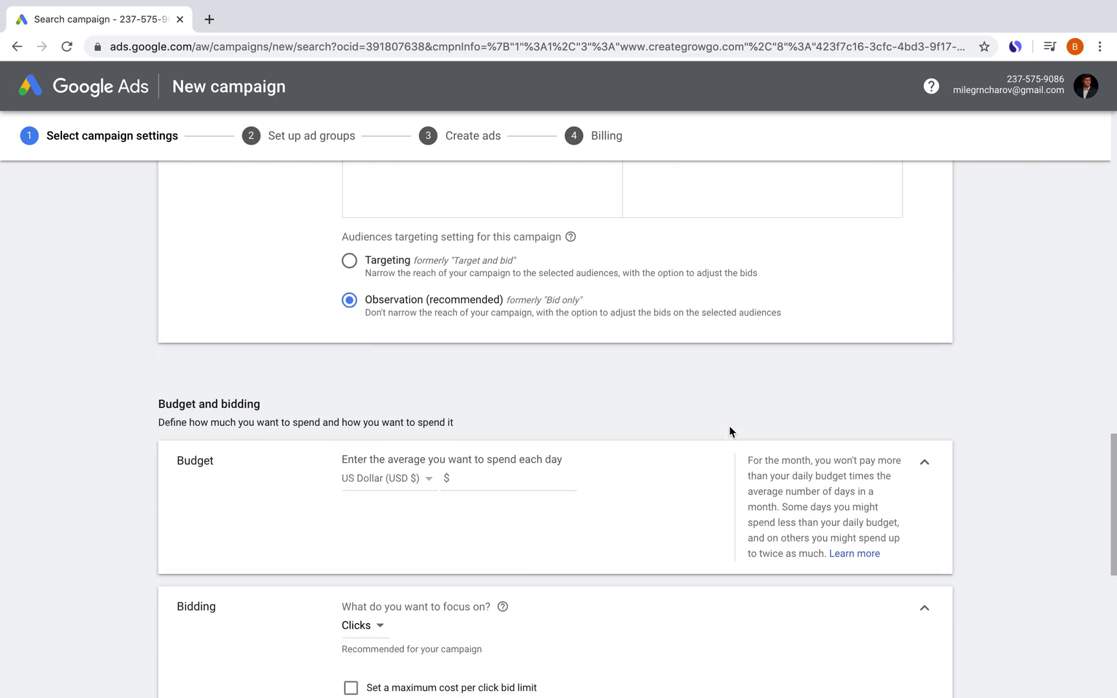
scroll(730, 428, "down", 3)
scroll(730, 428, "up", 7)
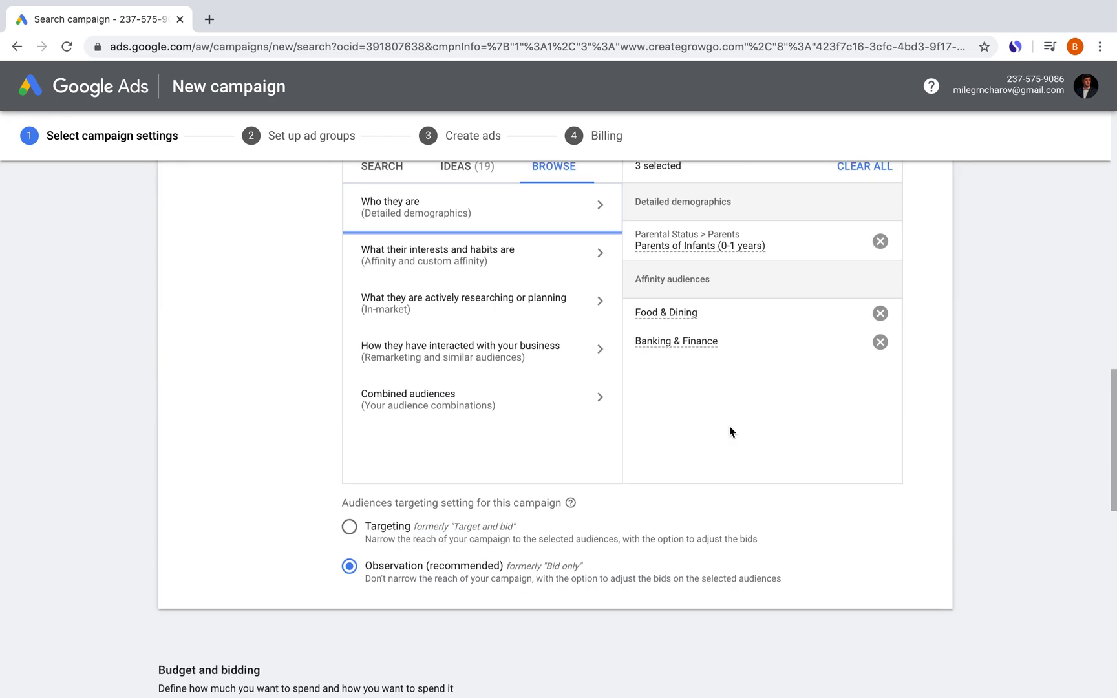
scroll(730, 431, "down", 4)
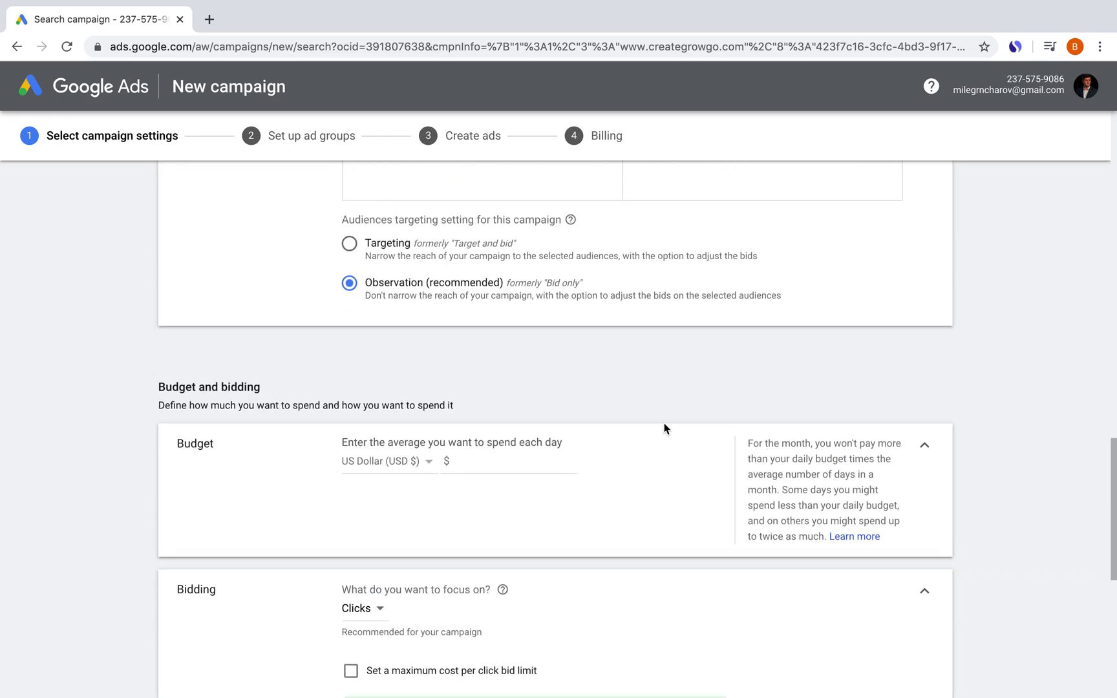
Set the average daily budget to $1,000.00, leaving bidding on Maximize Clicks
left_click(496, 461)
type("1000")
left_click(599, 517)
left_click_drag(491, 442, 564, 442)
left_click(564, 443)
scroll(564, 442, "down", 1)
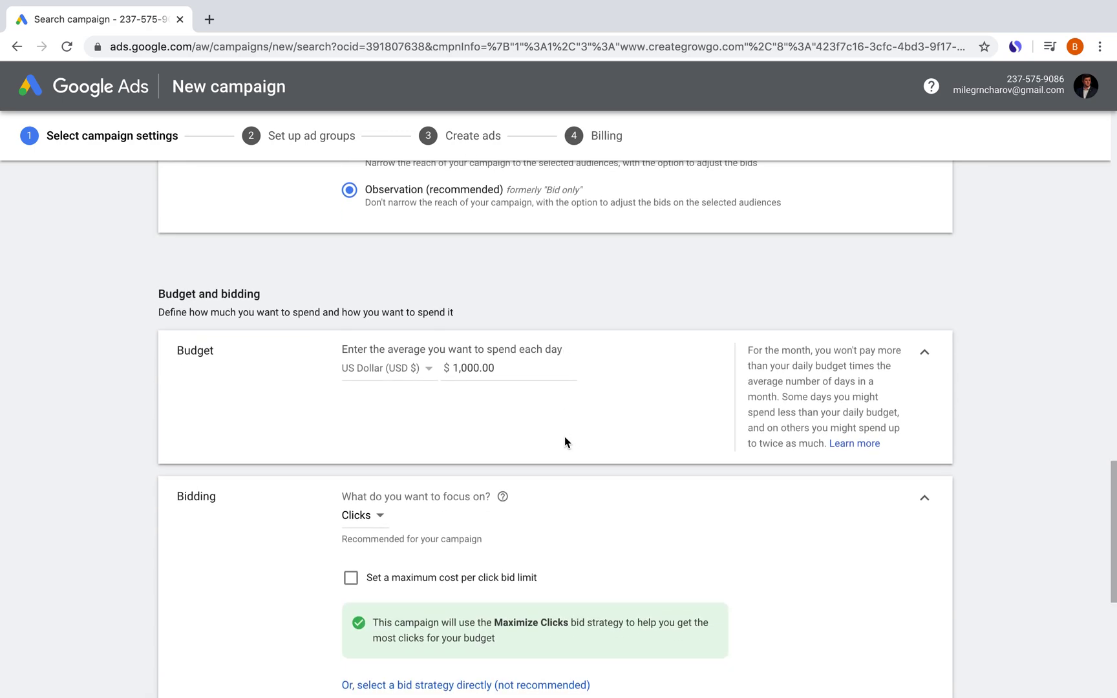
scroll(565, 443, "down", 2)
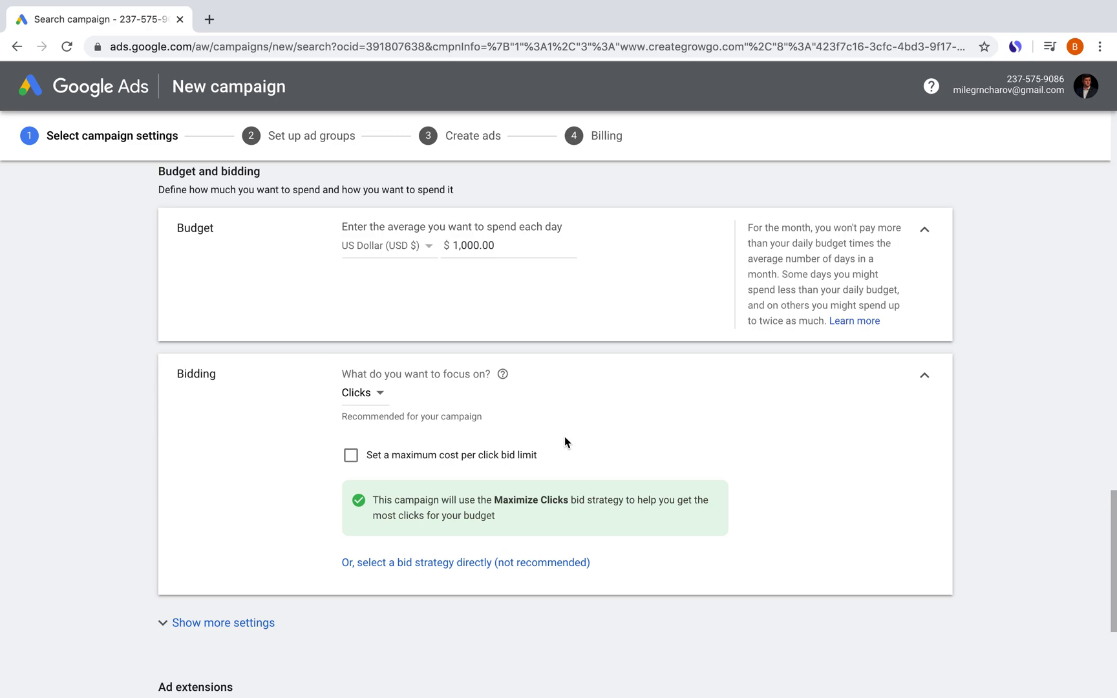
scroll(349, 395, "down", 1)
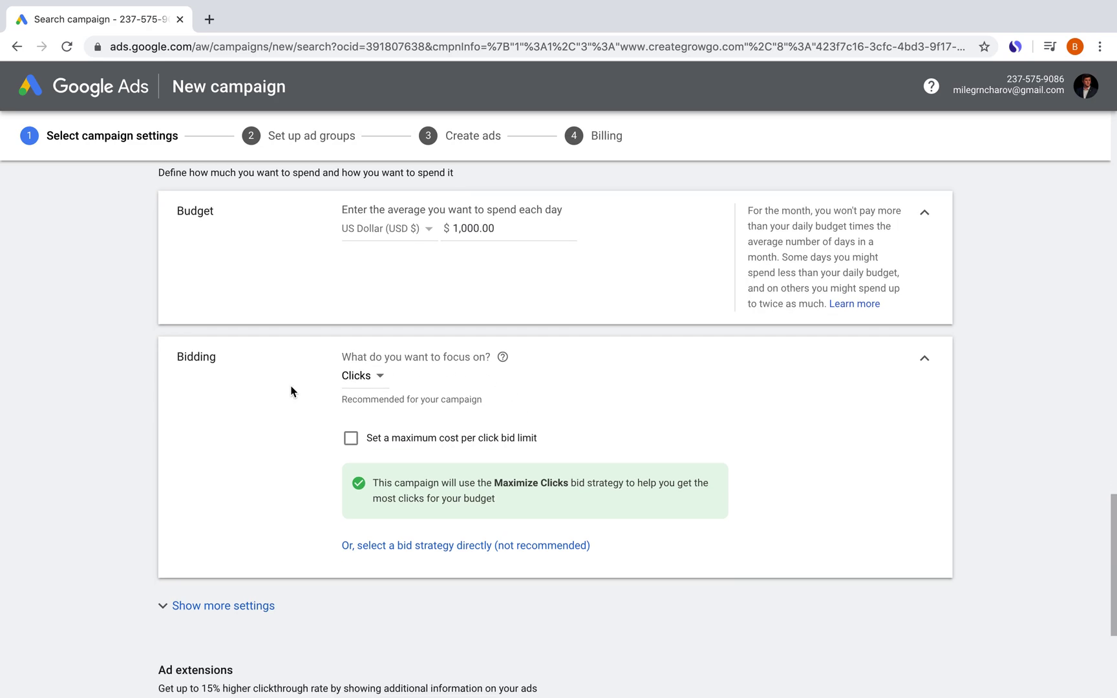
scroll(294, 374, "up", 10)
scroll(411, 411, "down", 5)
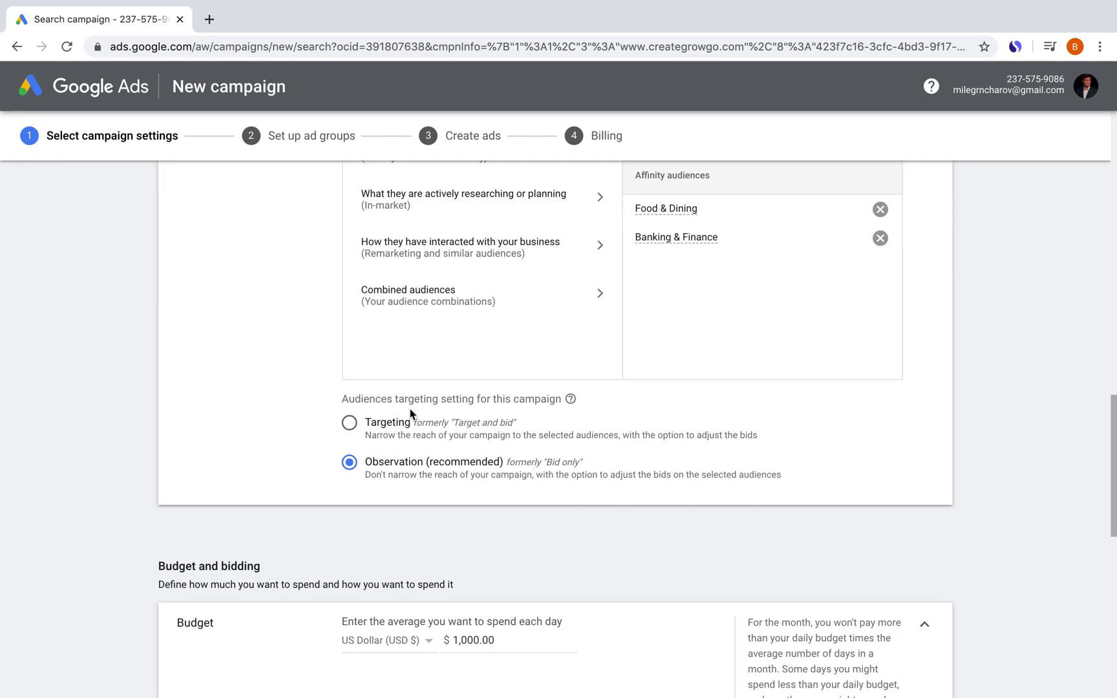
scroll(494, 433, "down", 7)
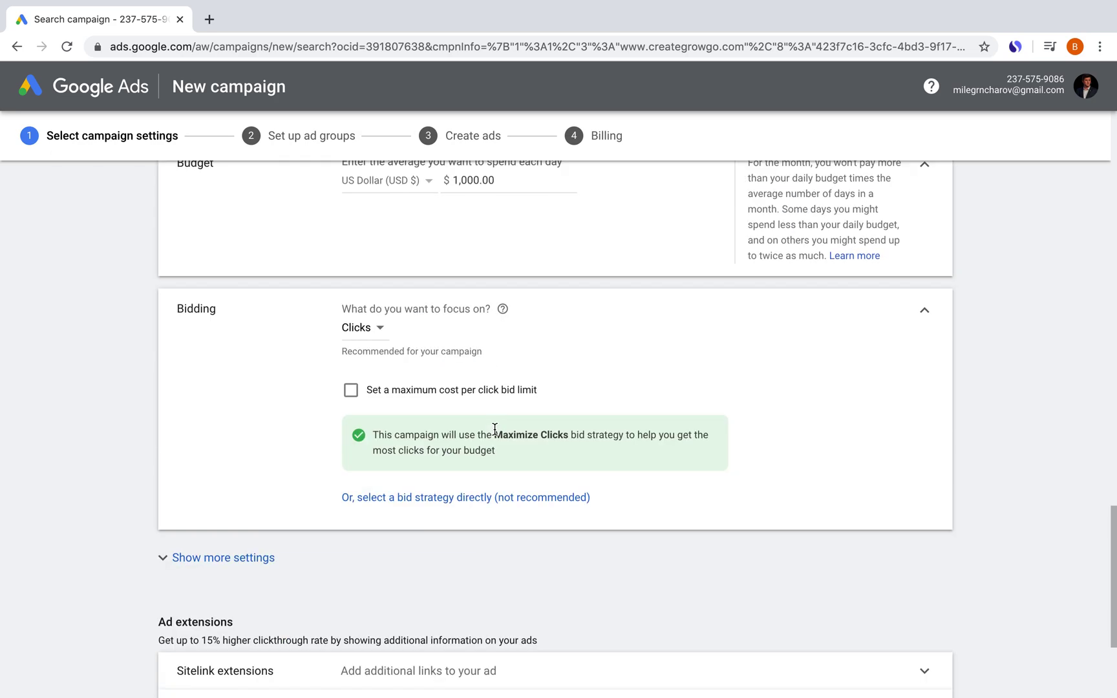
Review the bidding focus options, keeping Clicks selected
left_click(363, 333)
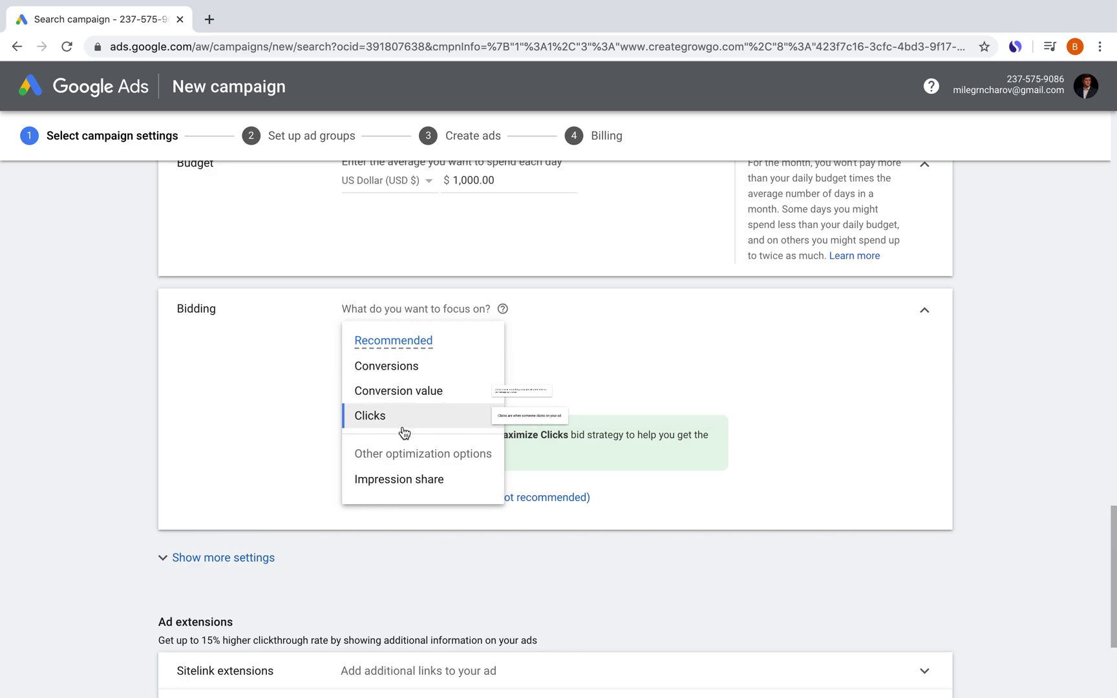
left_click(317, 467)
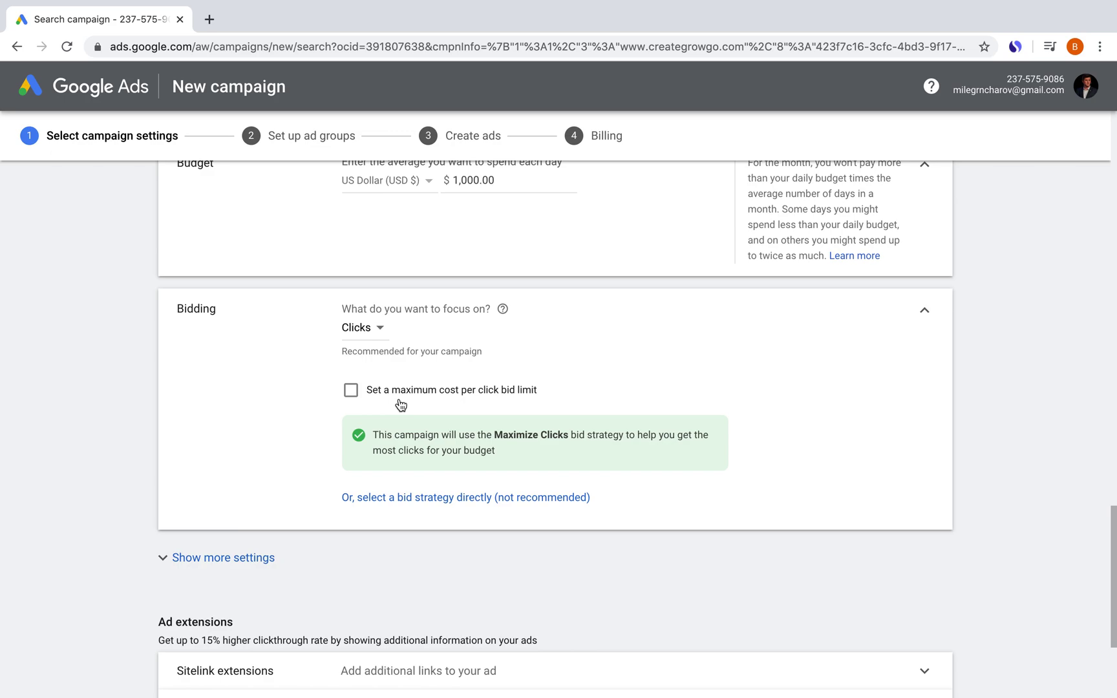
left_click(386, 329)
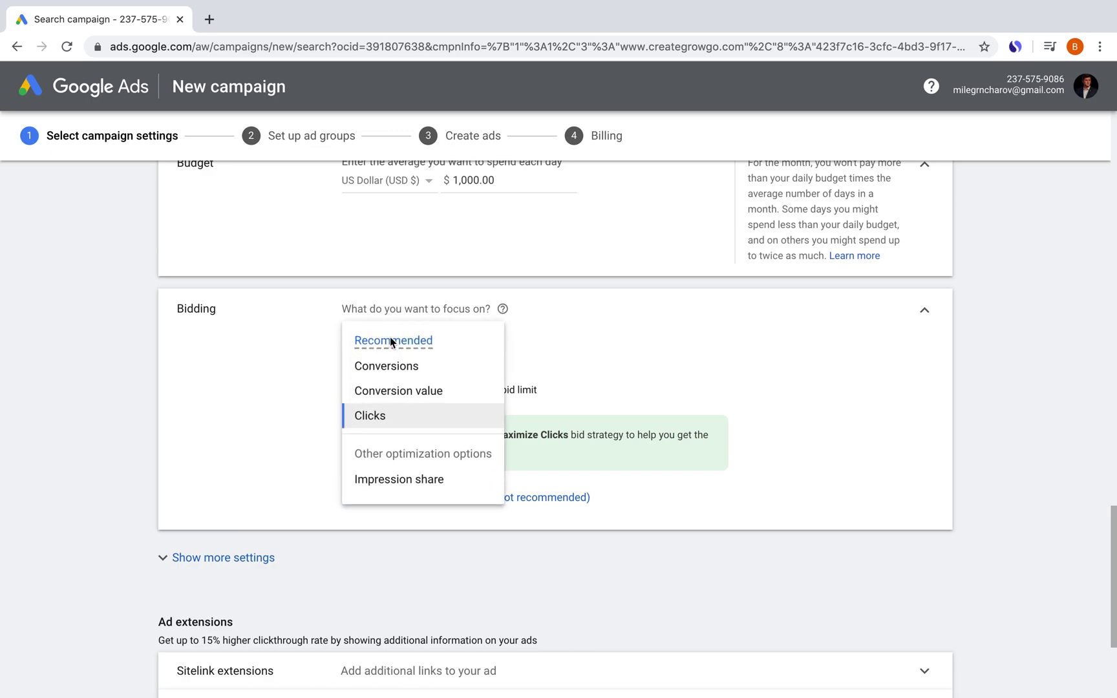
mouse_move(400, 357)
left_click(284, 422)
Expand the sitelink, call and callout extension sections without adding any extensions
scroll(285, 421, "down", 3)
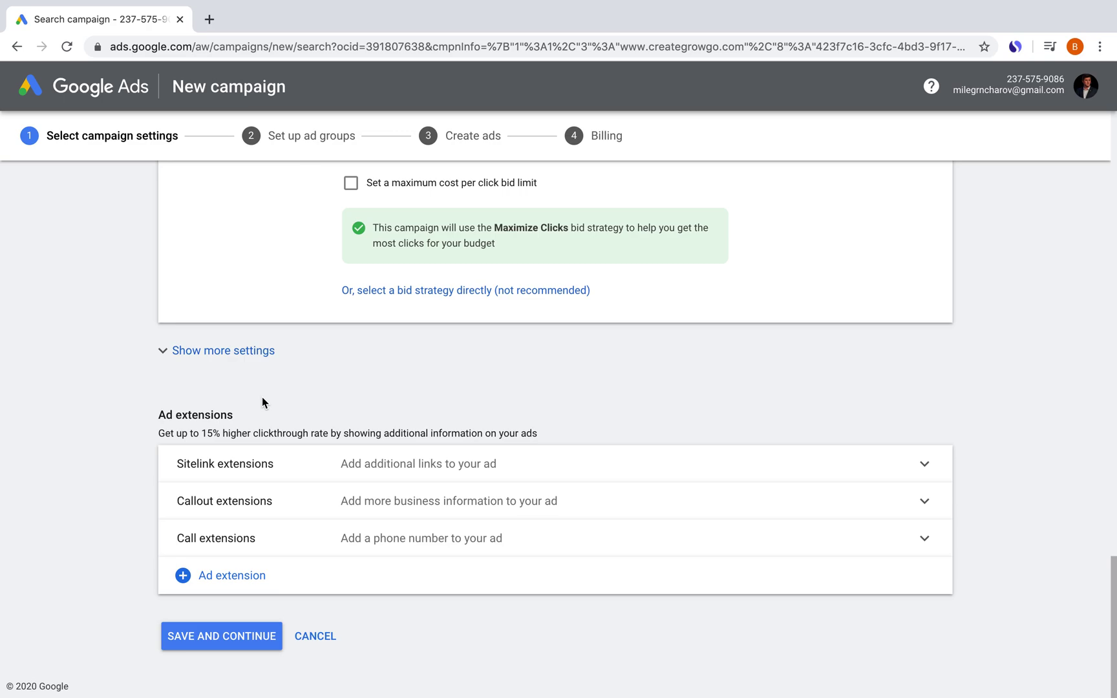
left_click(737, 462)
scroll(841, 427, "down", 1)
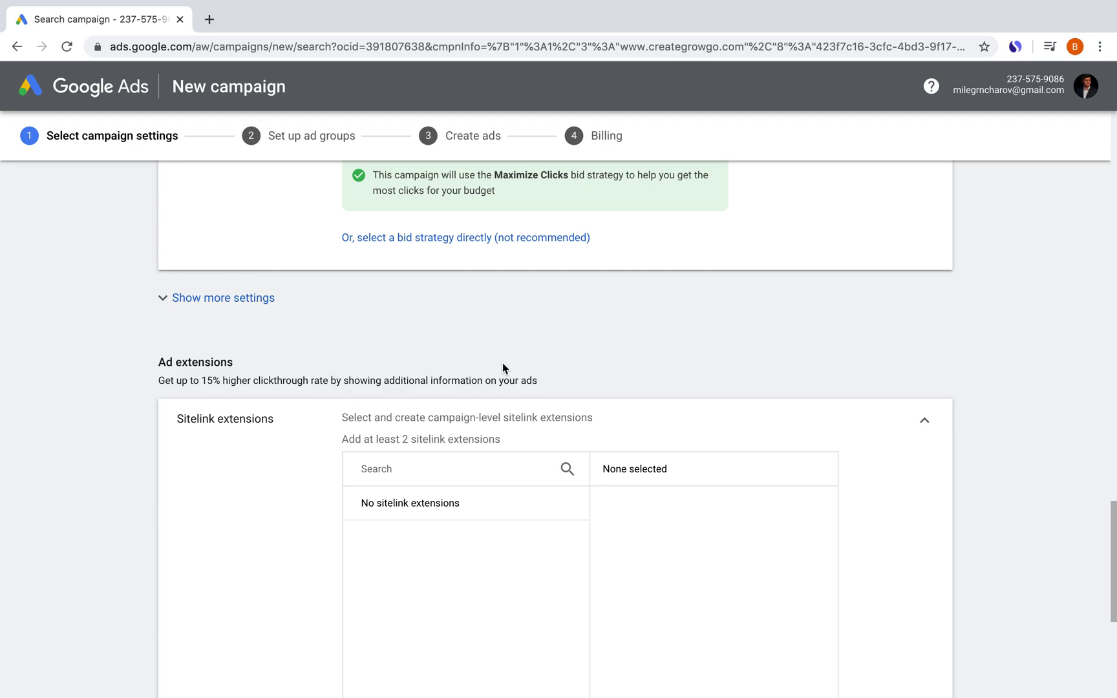
scroll(503, 364, "down", 1)
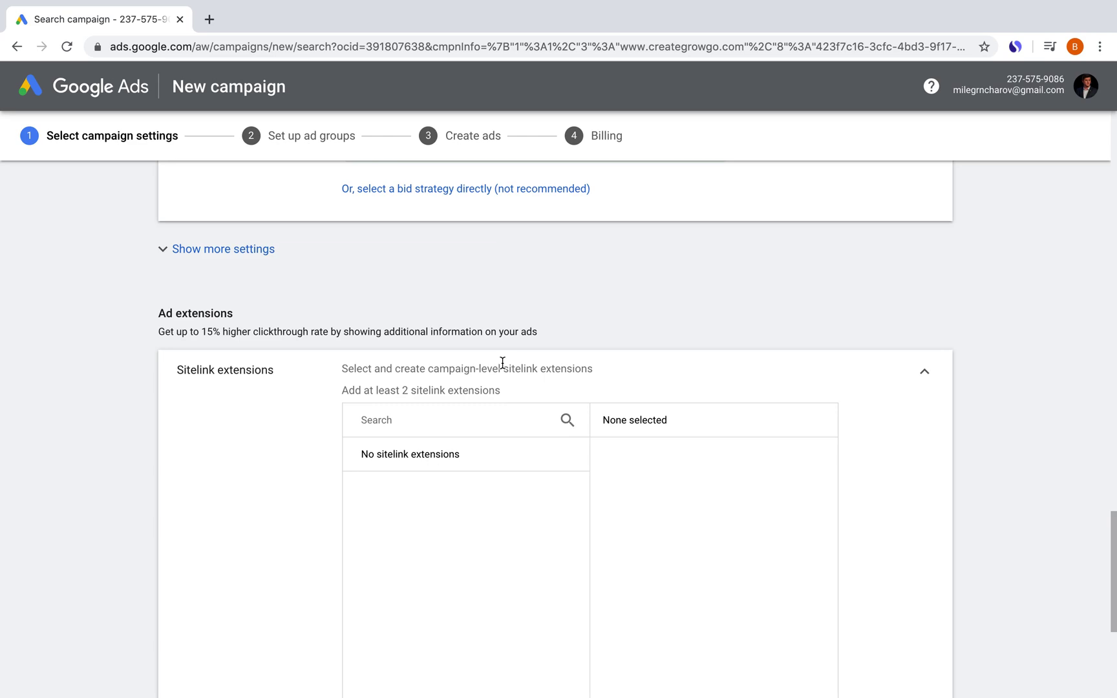
scroll(503, 363, "down", 5)
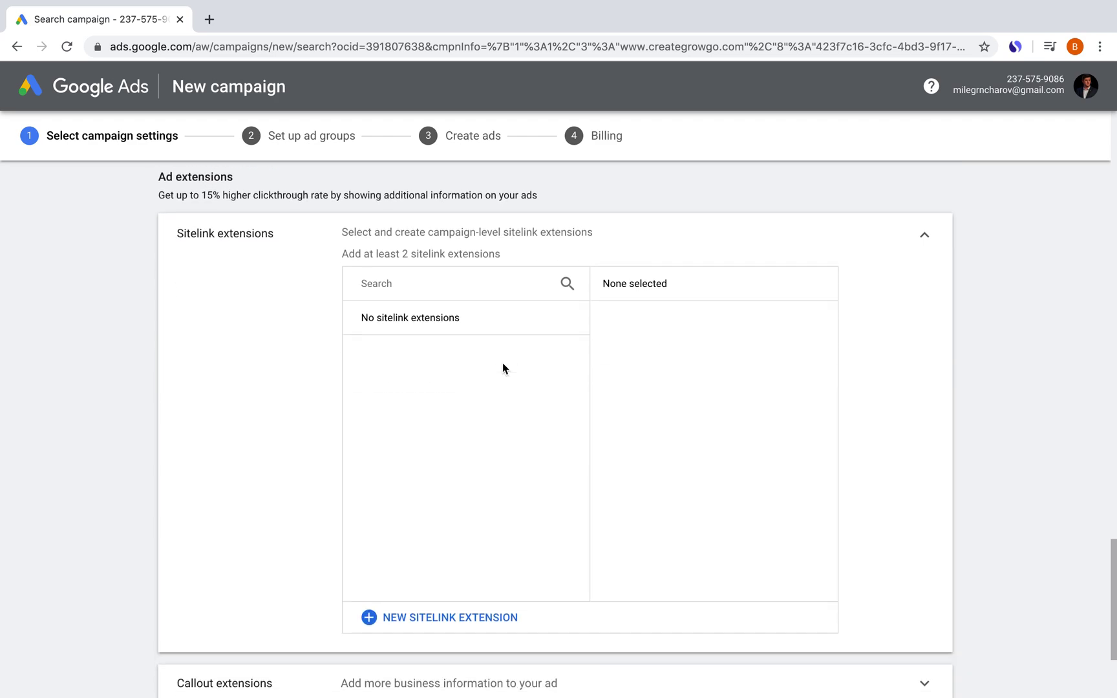
left_click(586, 557)
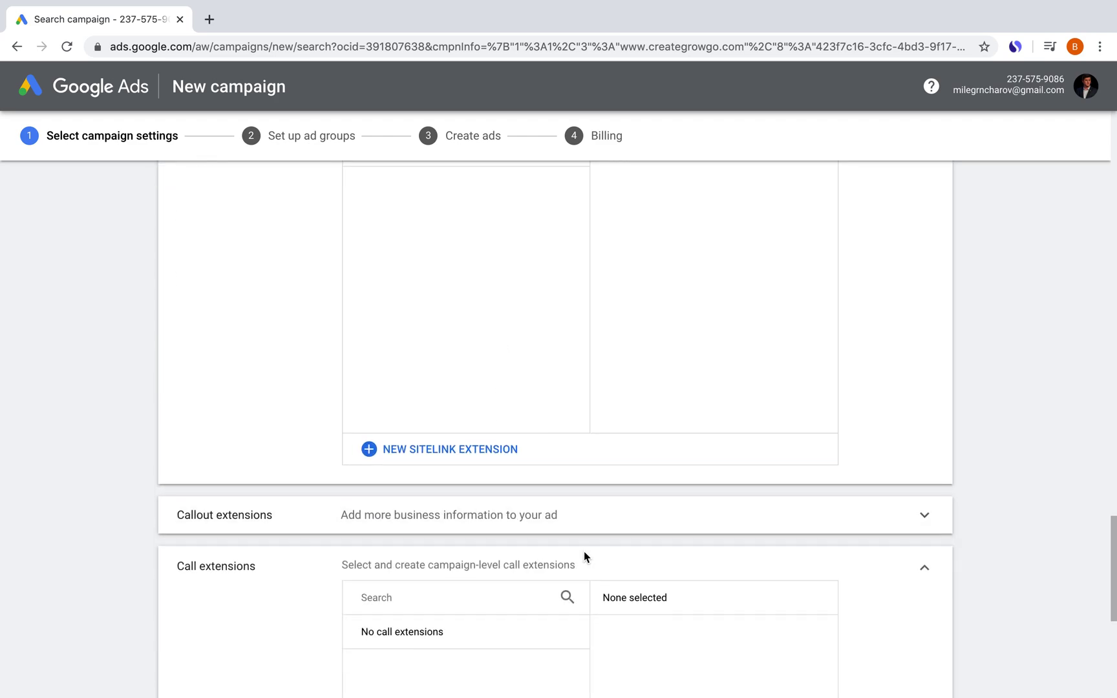
scroll(585, 557, "down", 2)
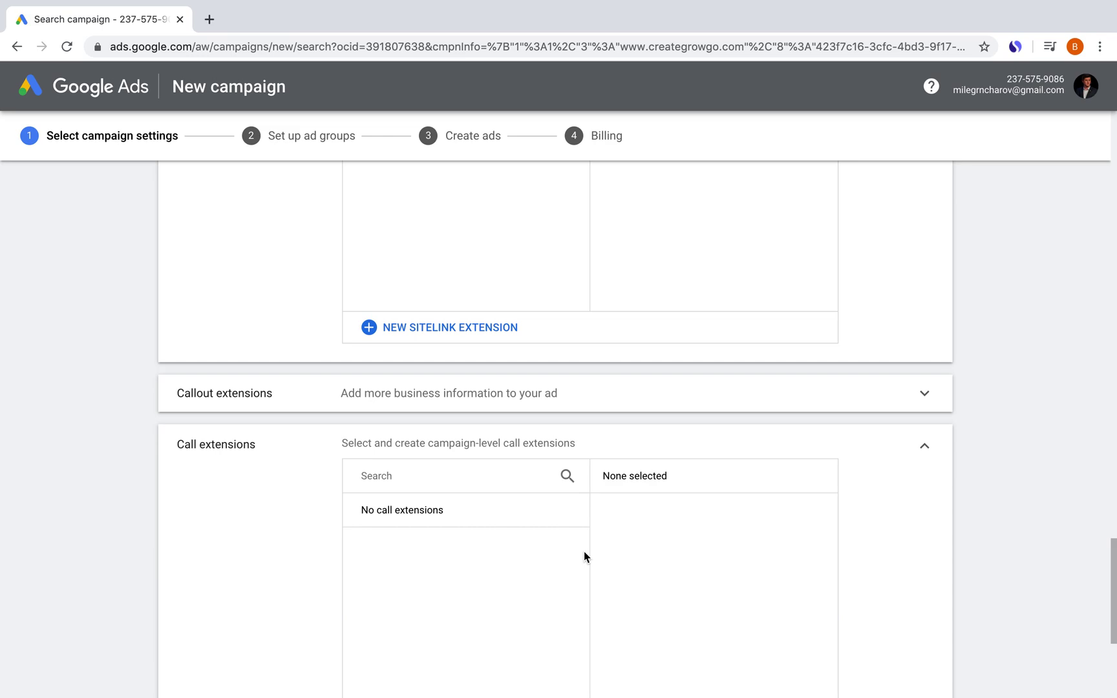
scroll(585, 557, "down", 1)
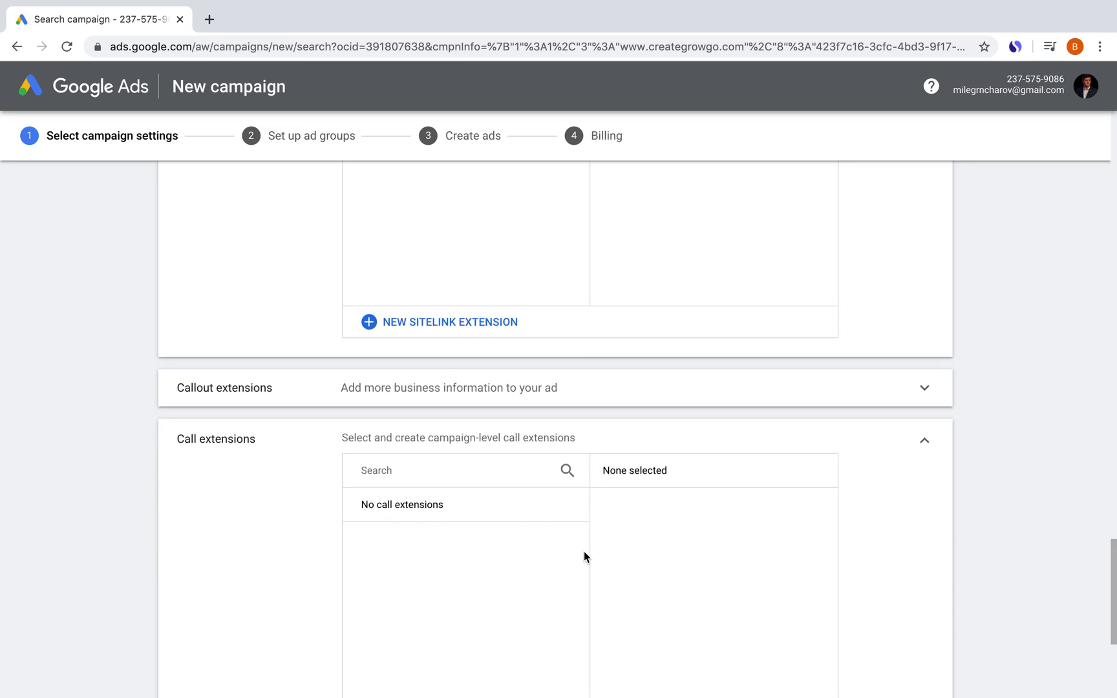
left_click(682, 398)
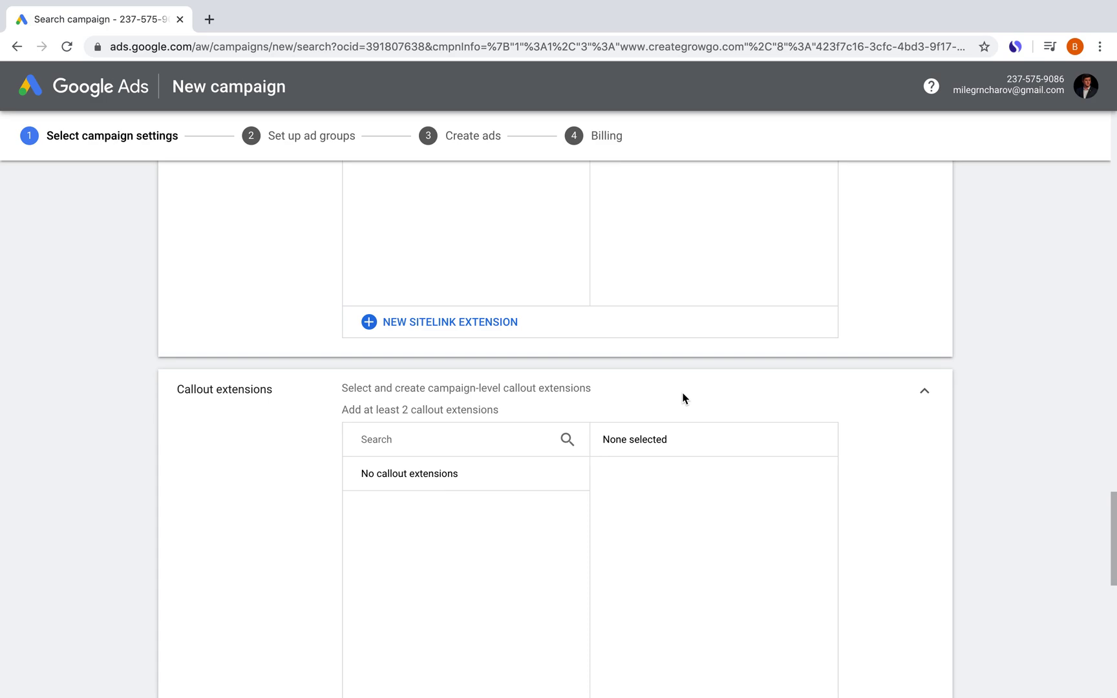
Save the campaign settings and continue to ad group setup
scroll(685, 397, "down", 9)
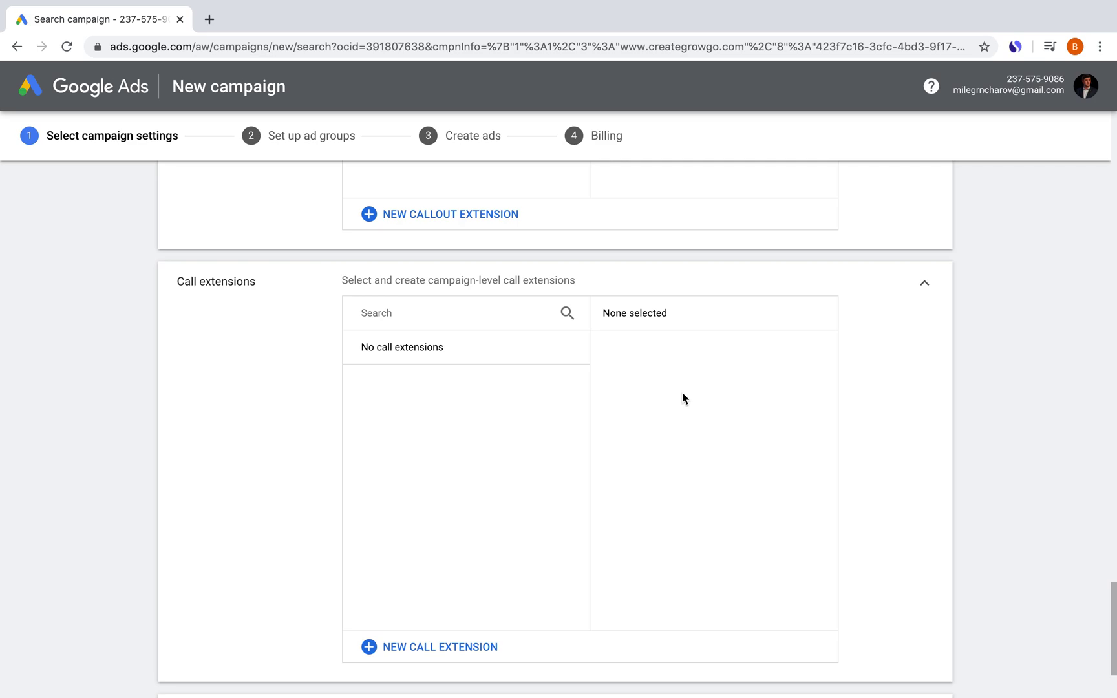
scroll(684, 397, "down", 2)
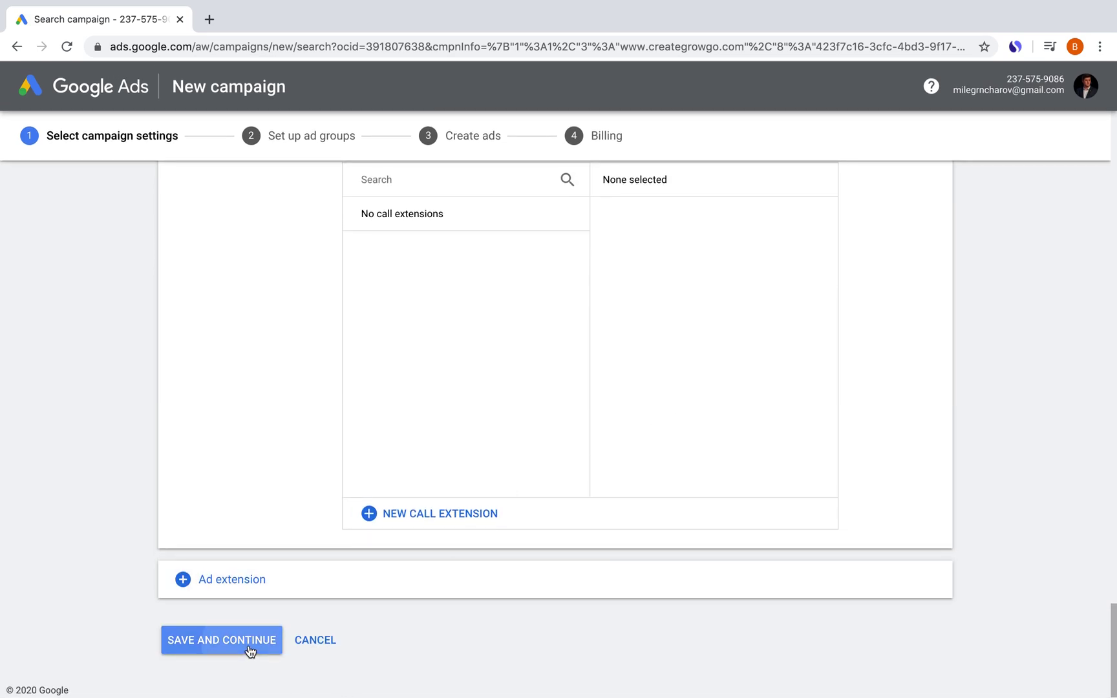
left_click(252, 651)
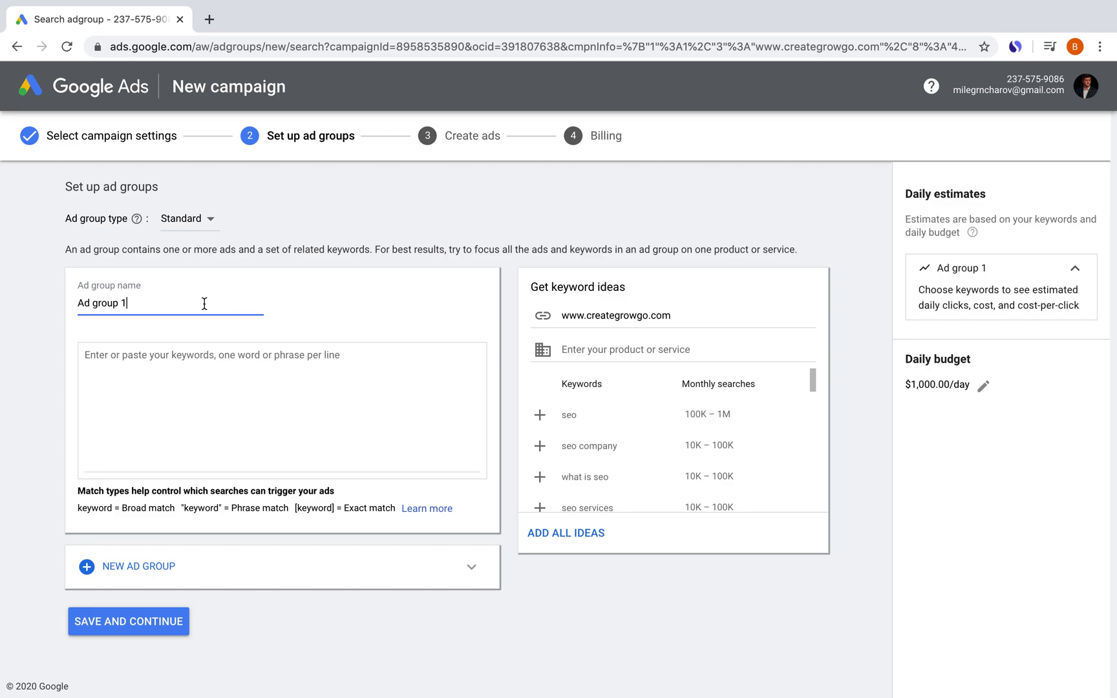
Select the default 'Ad group 1' name so it can be replaced
left_click_drag(204, 303, 77, 302)
Rename the first ad group to 'SEO'
type("SEOM")
key("BackSpace")
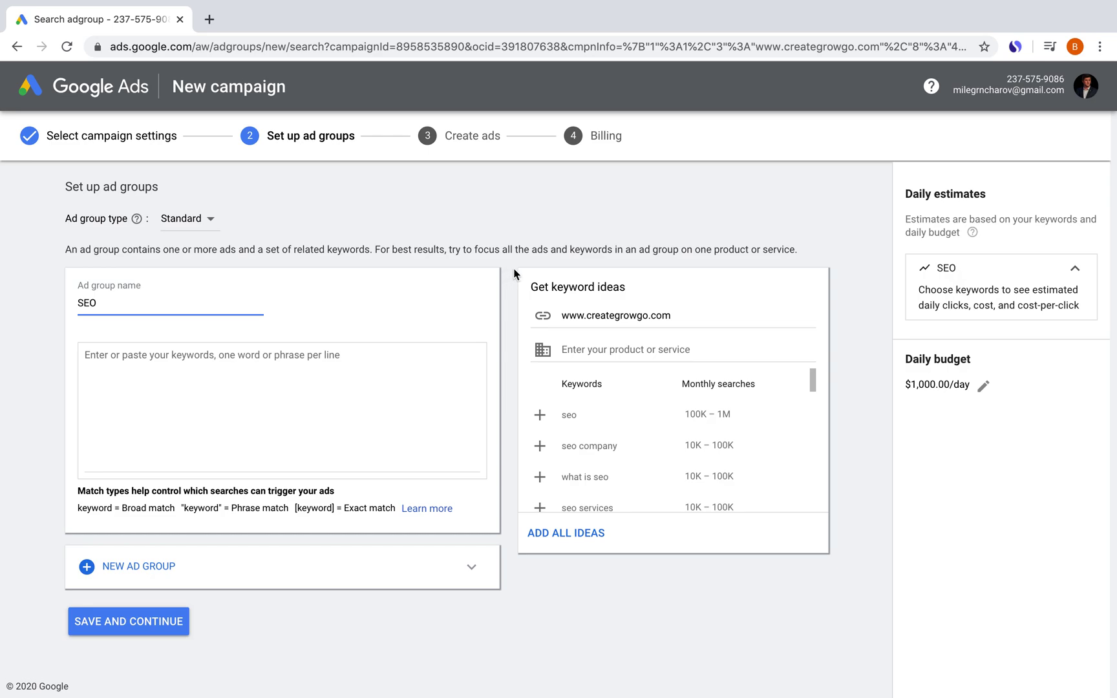
left_click(666, 253)
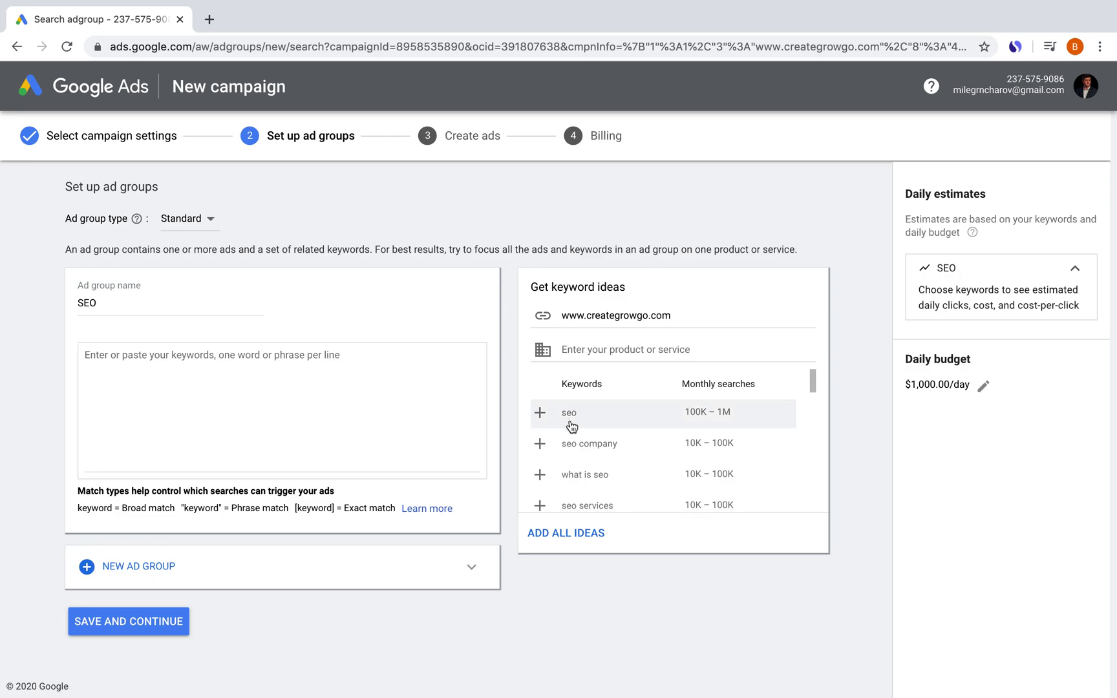
Add keywords seo, seo company, what is seo and seo services, then add a second ad group
scroll(567, 433, "down", 1)
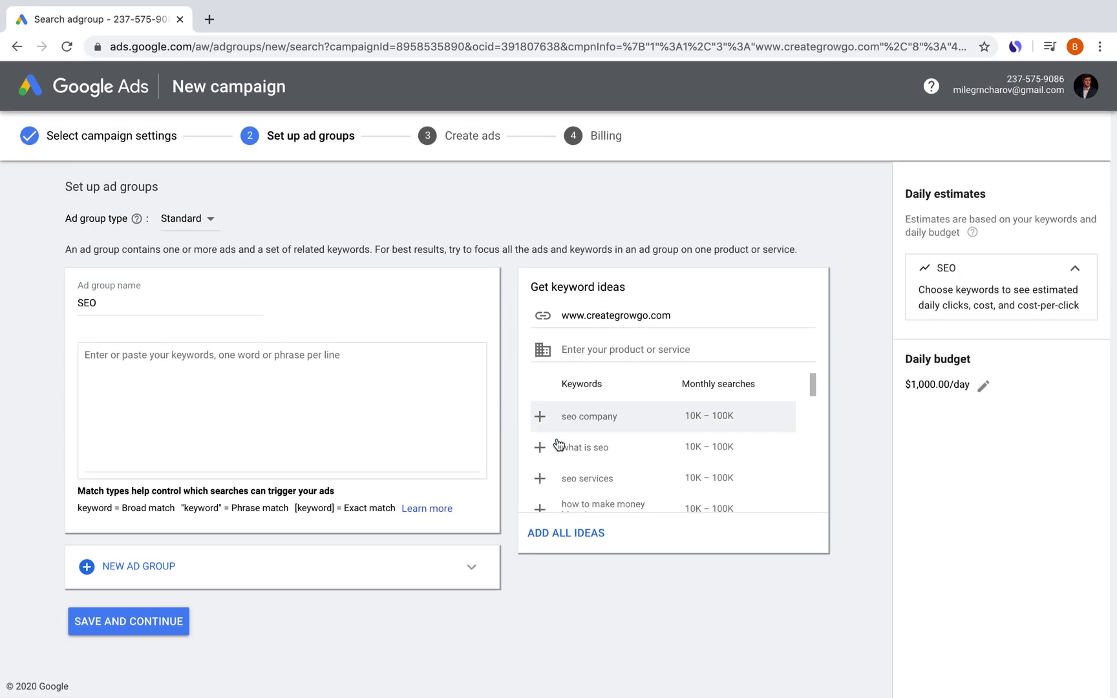
scroll(543, 430, "up", 1)
left_click(540, 416)
left_click(539, 415)
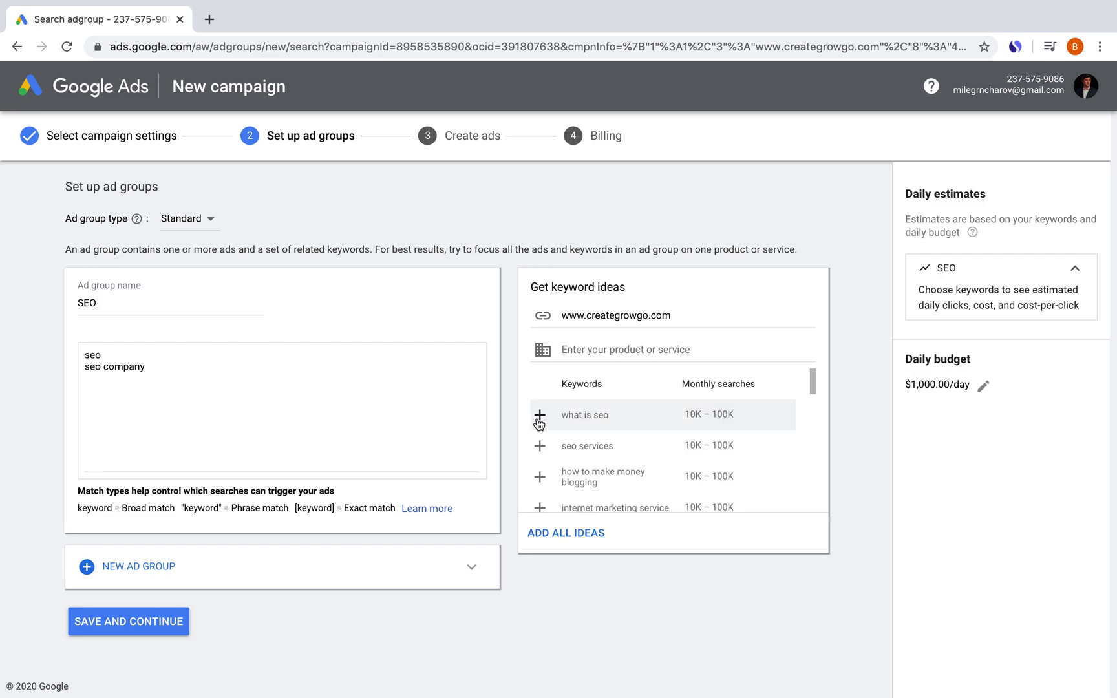
left_click(539, 415)
left_click(539, 417)
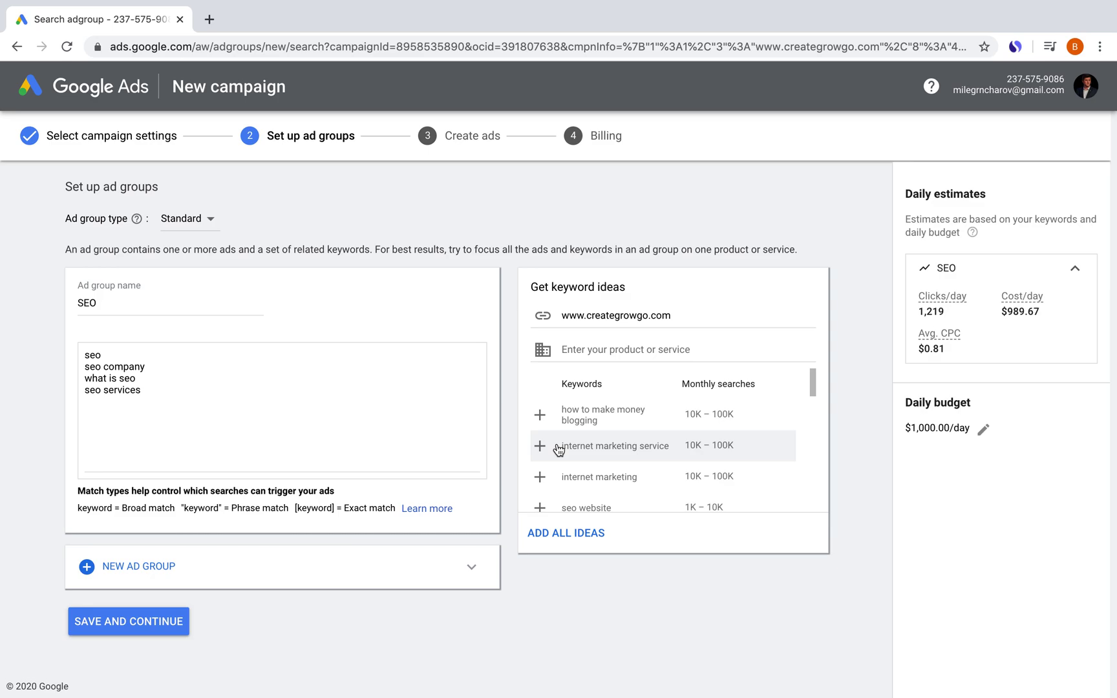
left_click(357, 574)
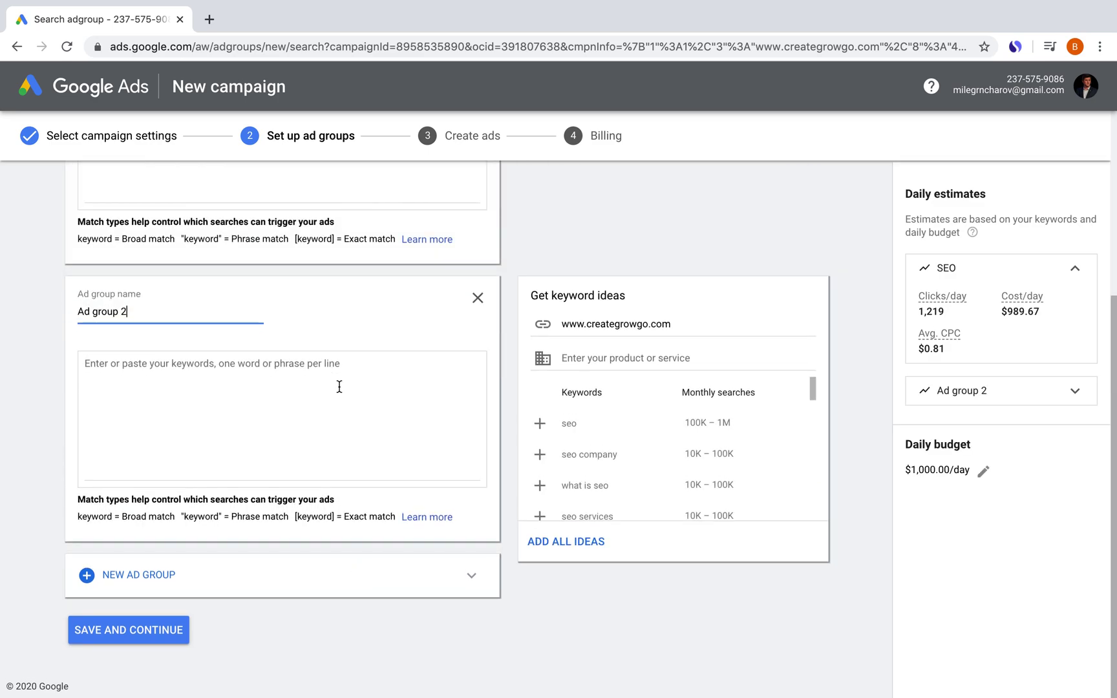
Rename the second ad group to 'Online Business'
triple_click(99, 311)
type("Onloi")
key("BackSpace")
key("BackSpace")
type("ine Business")
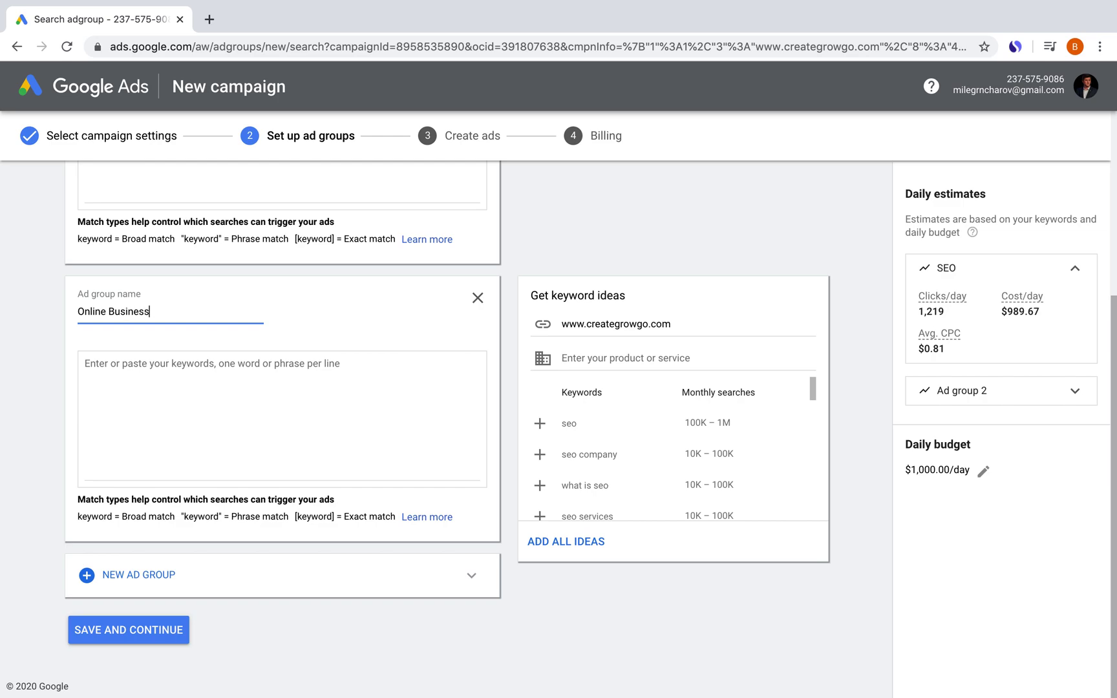
Add keywords online marketing companies, internet marketing company and internet marketing agency to Online Business
scroll(704, 391, "down", 5)
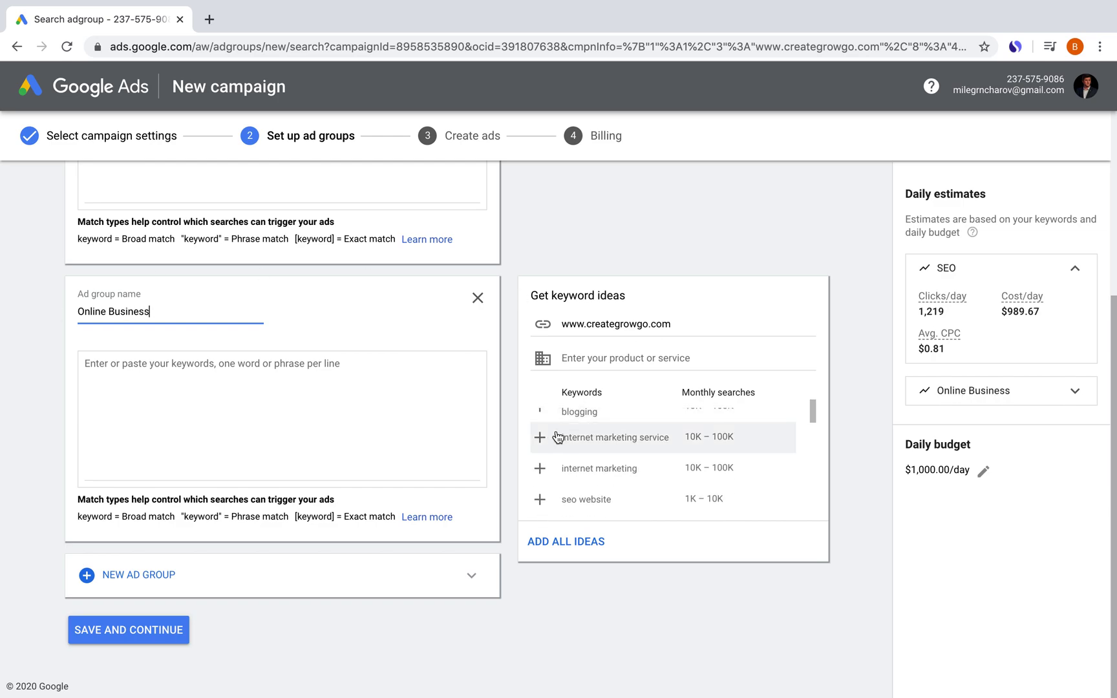
scroll(545, 447, "down", 3)
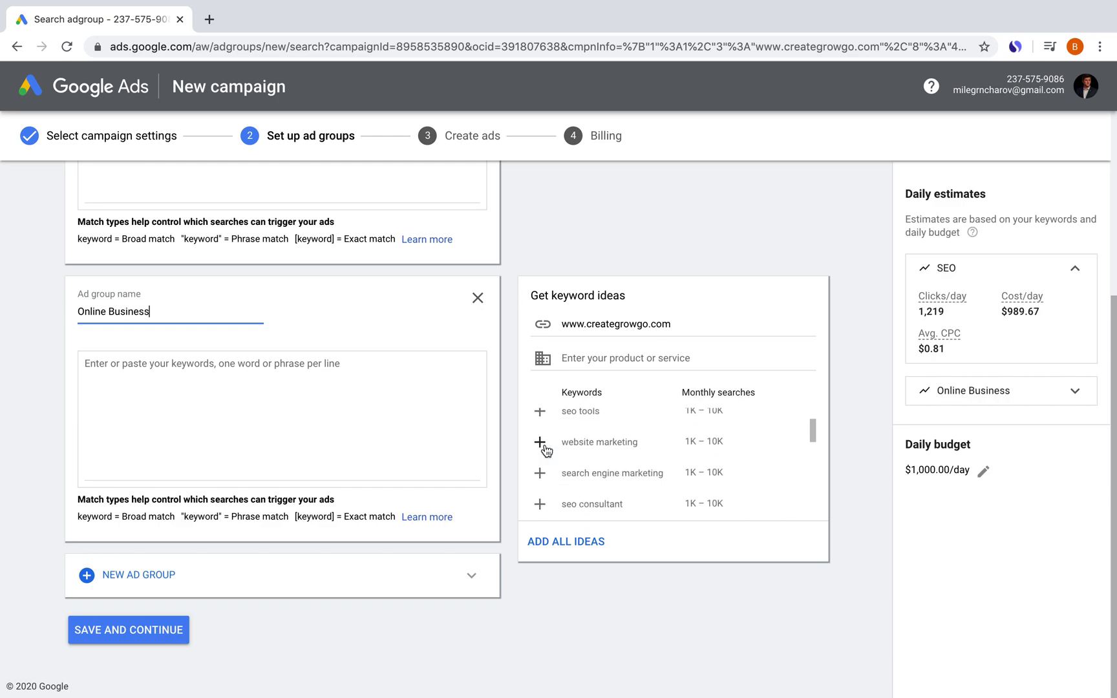
scroll(543, 445, "up", 2)
scroll(543, 442, "down", 3)
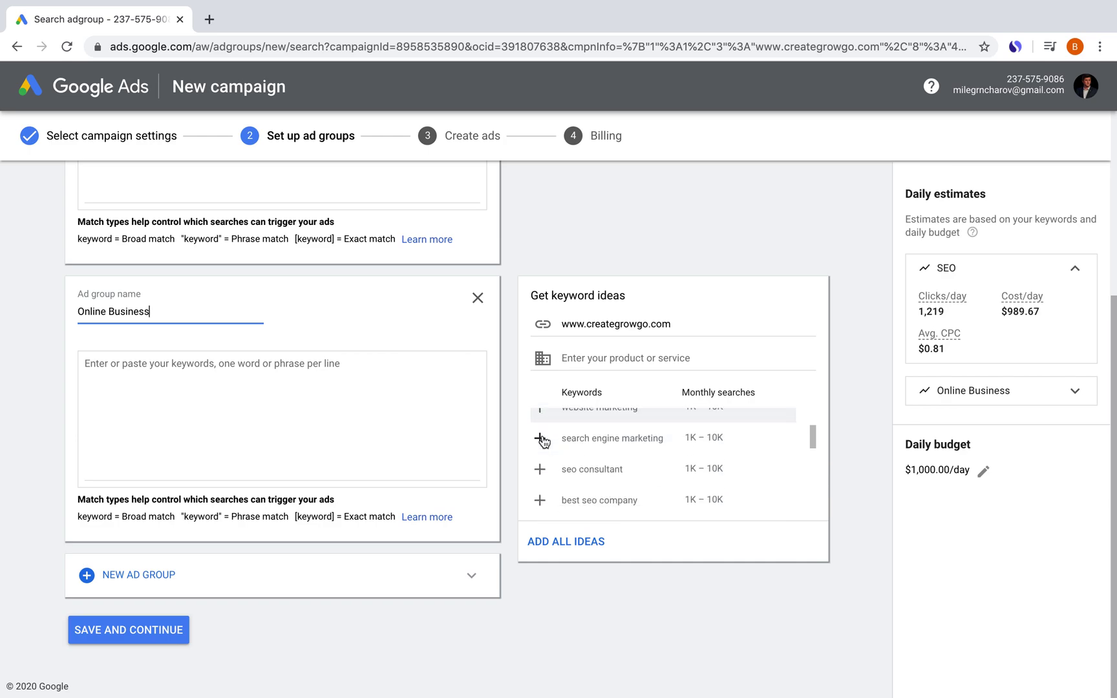
scroll(543, 441, "down", 3)
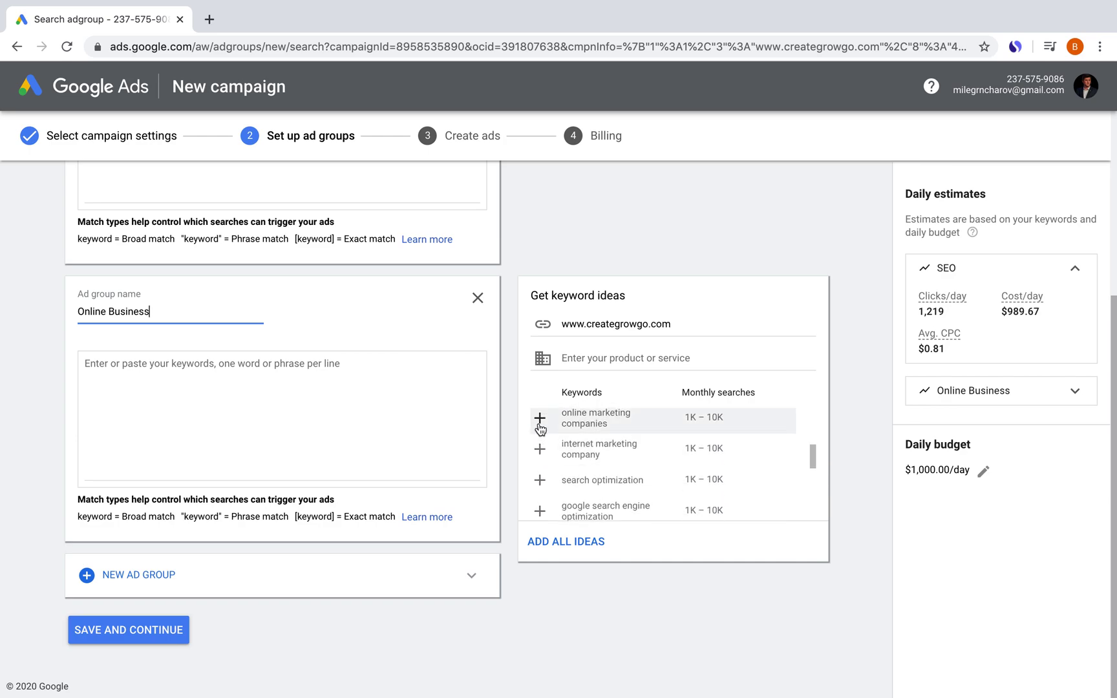
left_click(539, 419)
left_click(540, 419)
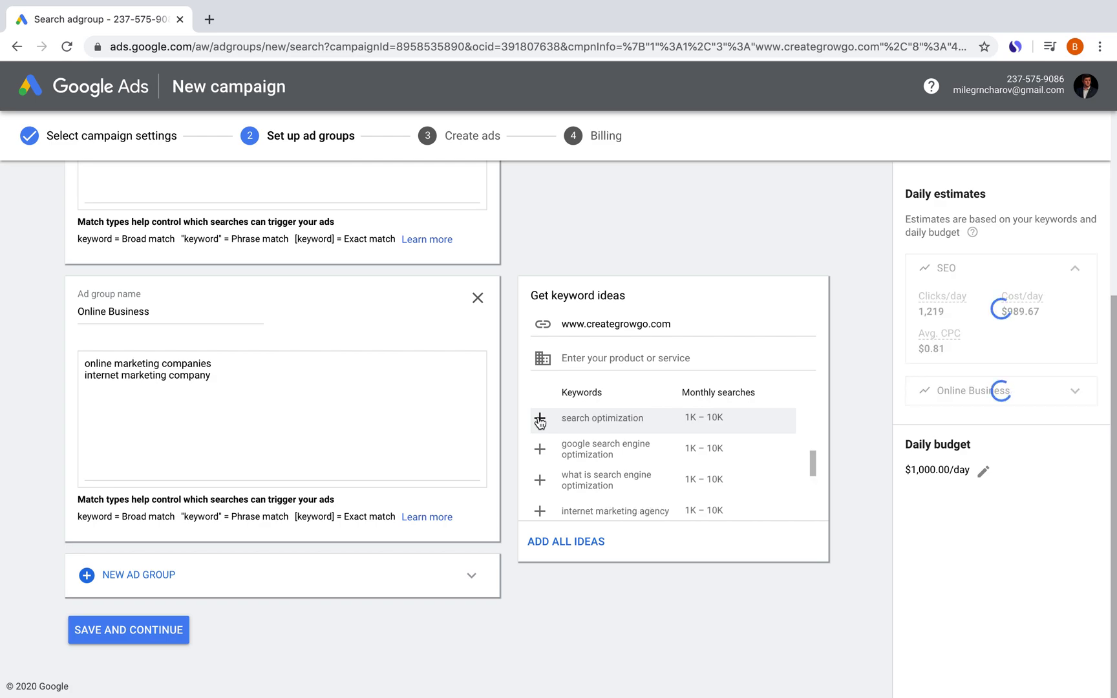
scroll(540, 446, "down", 2)
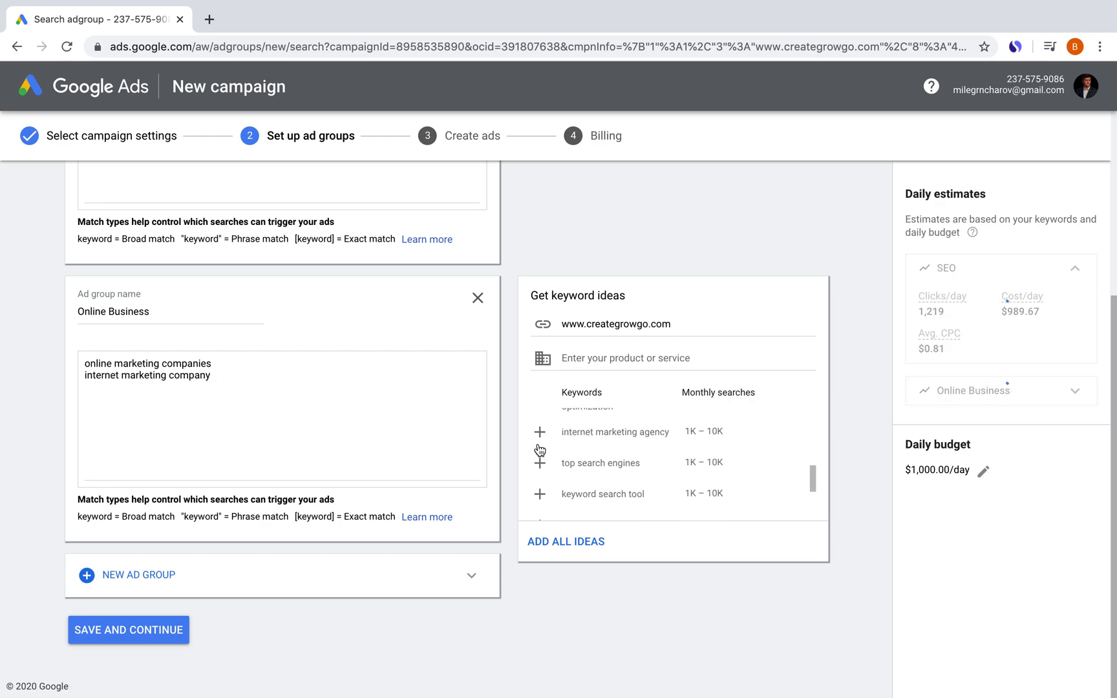
left_click(540, 434)
scroll(540, 440, "down", 3)
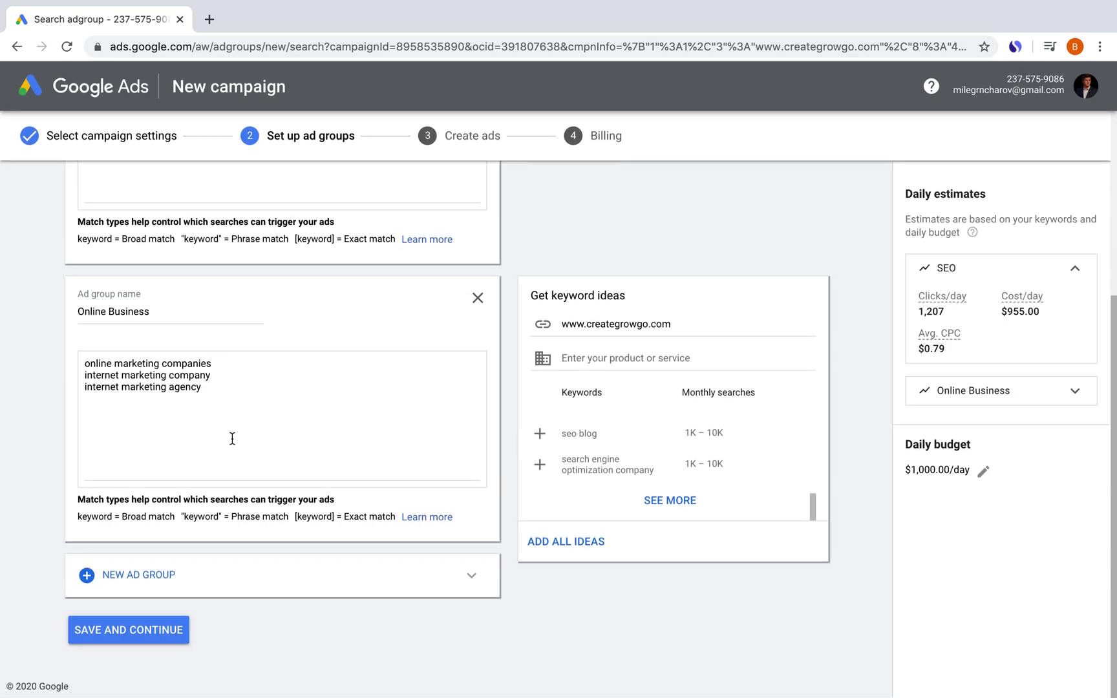
scroll(232, 439, "up", 4)
scroll(232, 439, "down", 1)
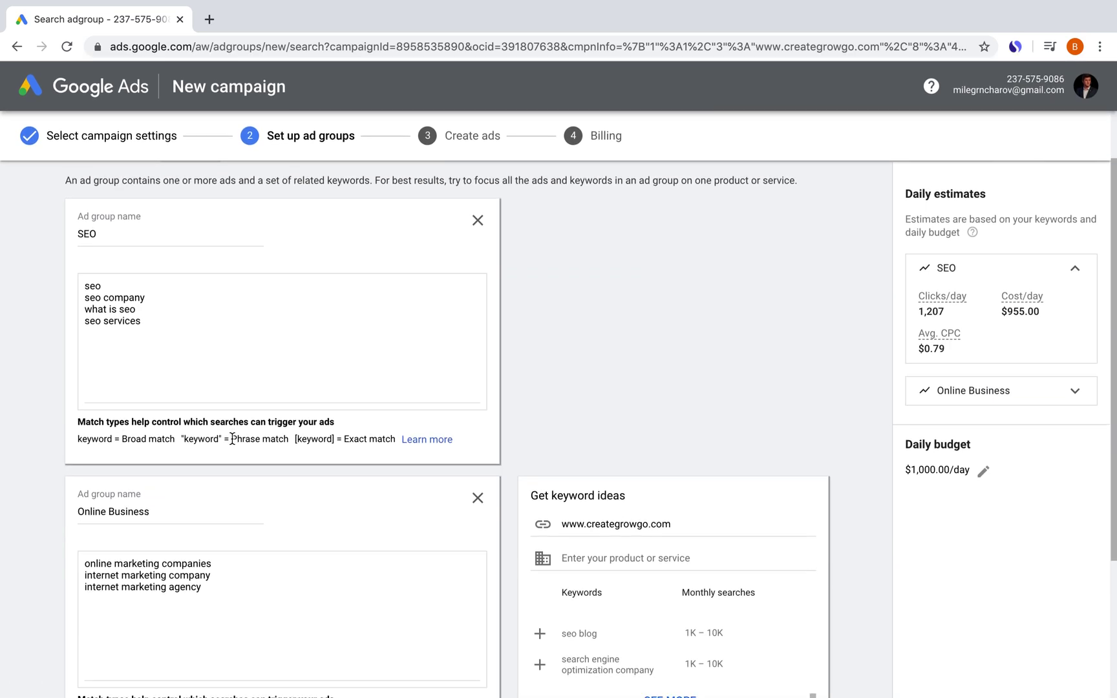
scroll(233, 439, "up", 1)
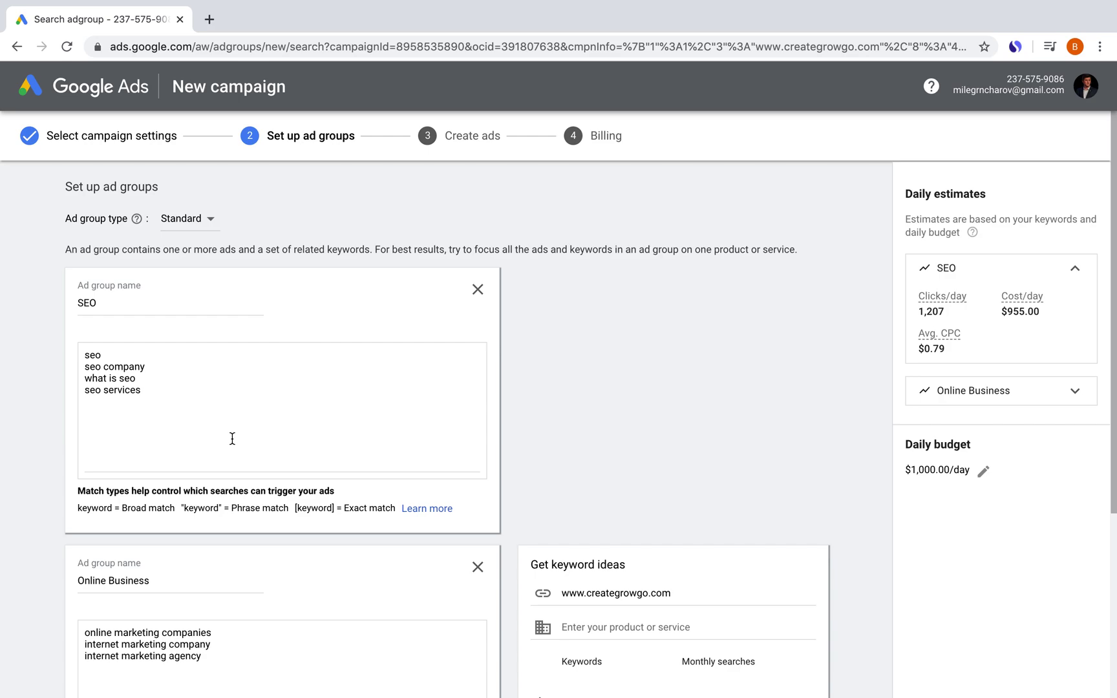
scroll(172, 341, "down", 3)
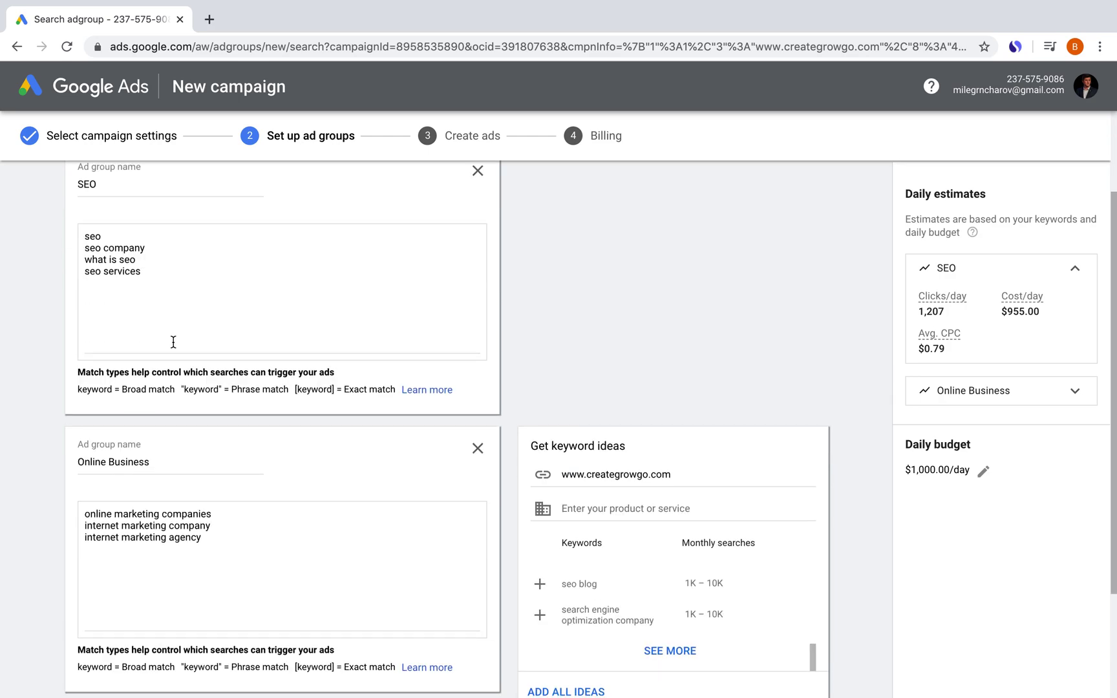
scroll(176, 437, "up", 3)
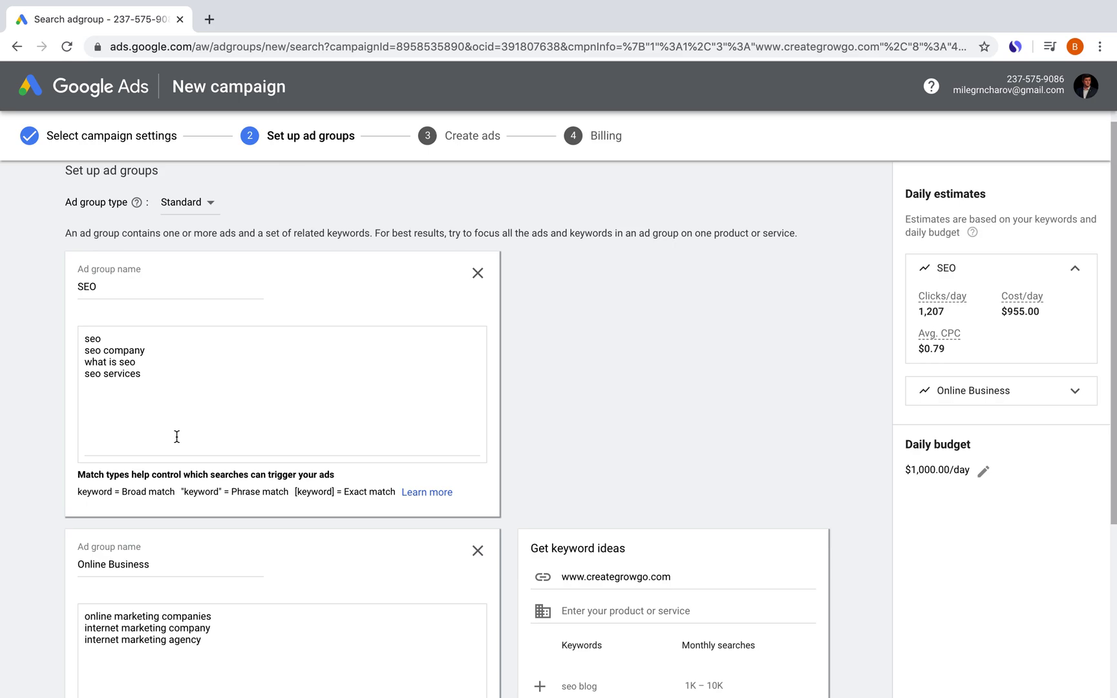
scroll(177, 437, "down", 1)
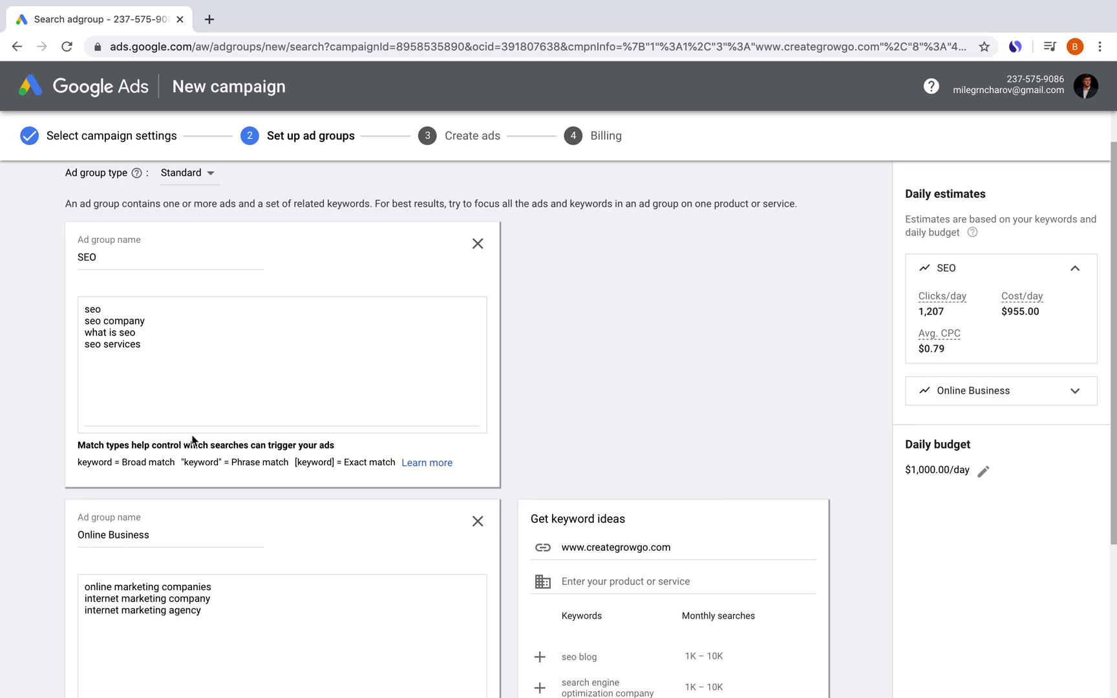
scroll(262, 434, "down", 5)
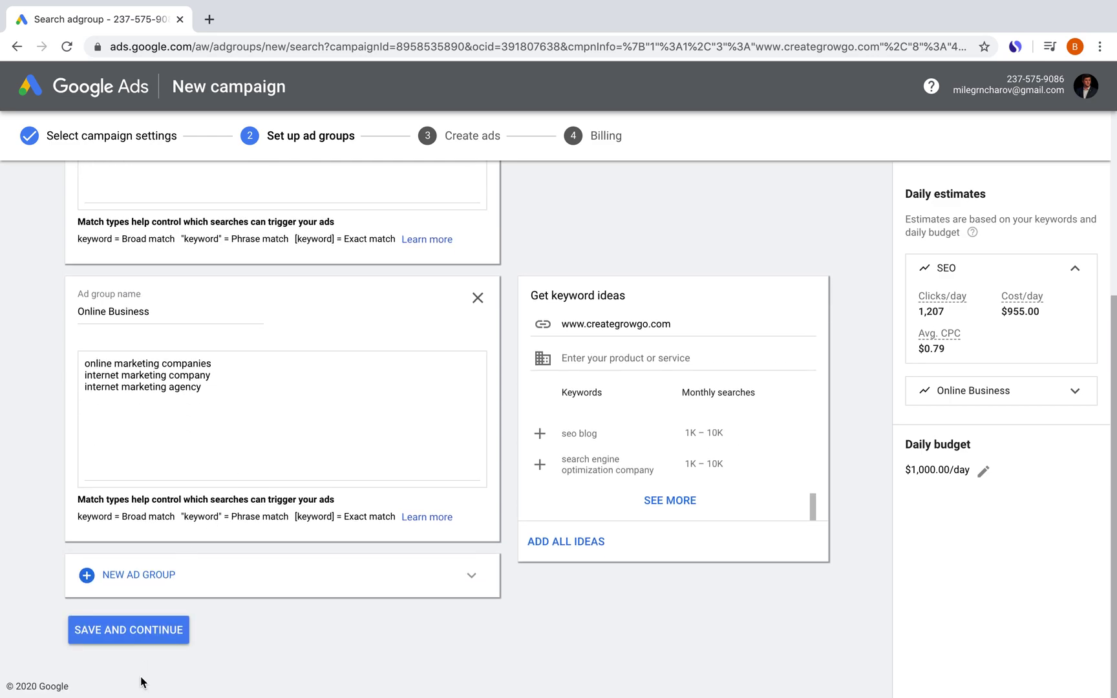
Save both ad groups and go to the SEO group's new text ad Headline 1 field
left_click(149, 631)
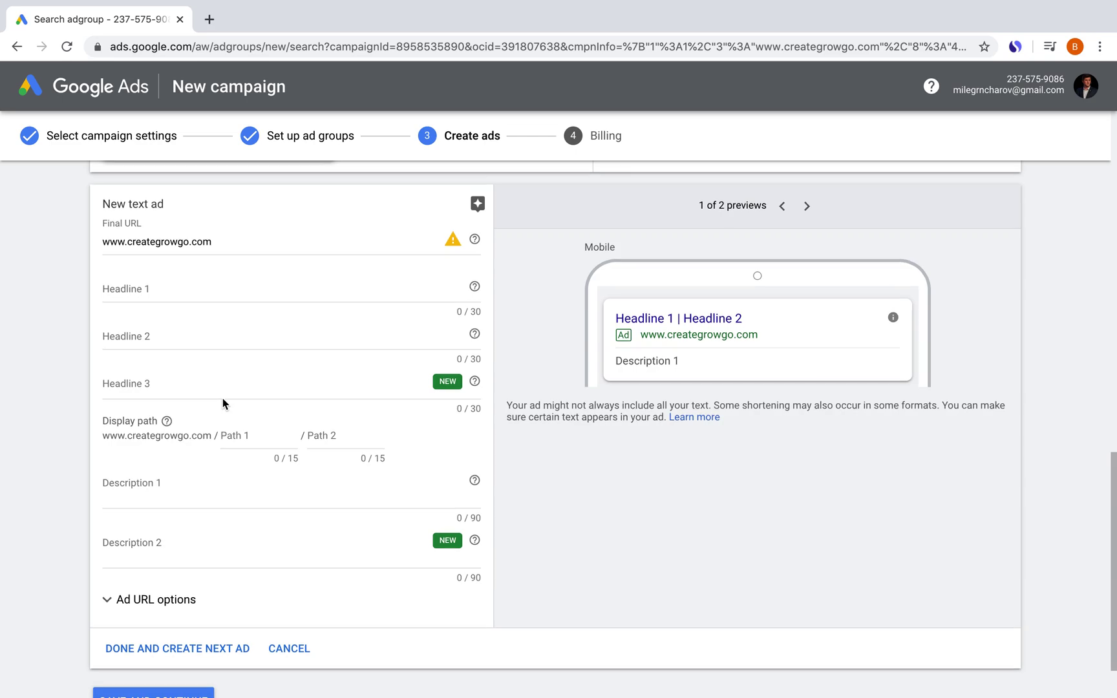
scroll(221, 399, "up", 5)
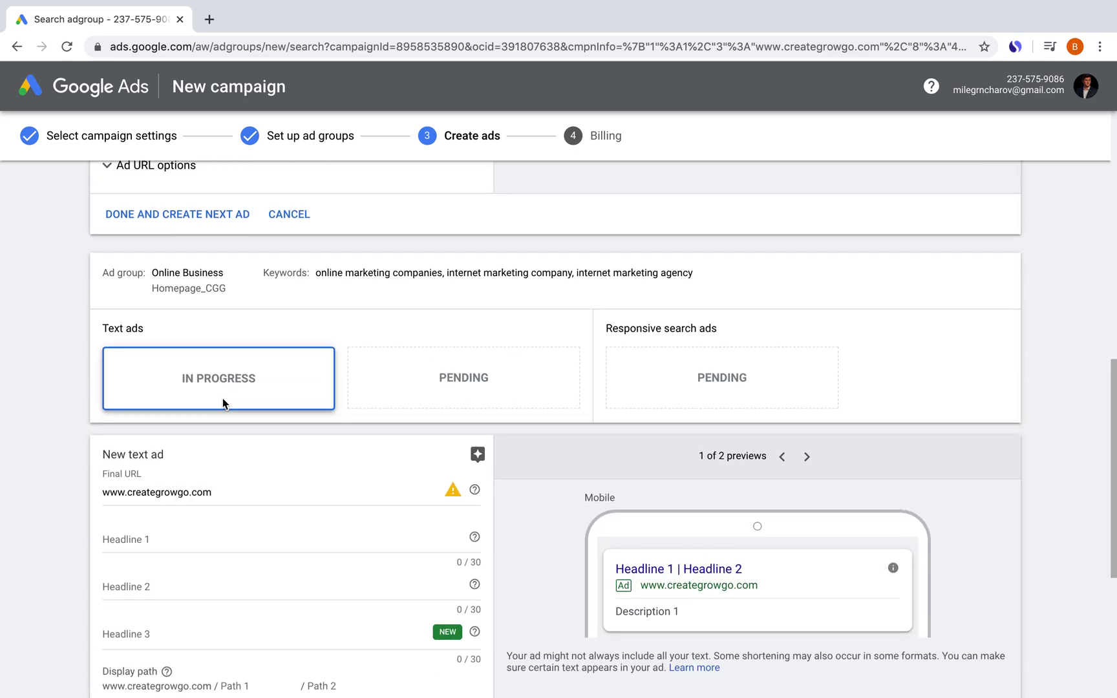
scroll(222, 404, "up", 10)
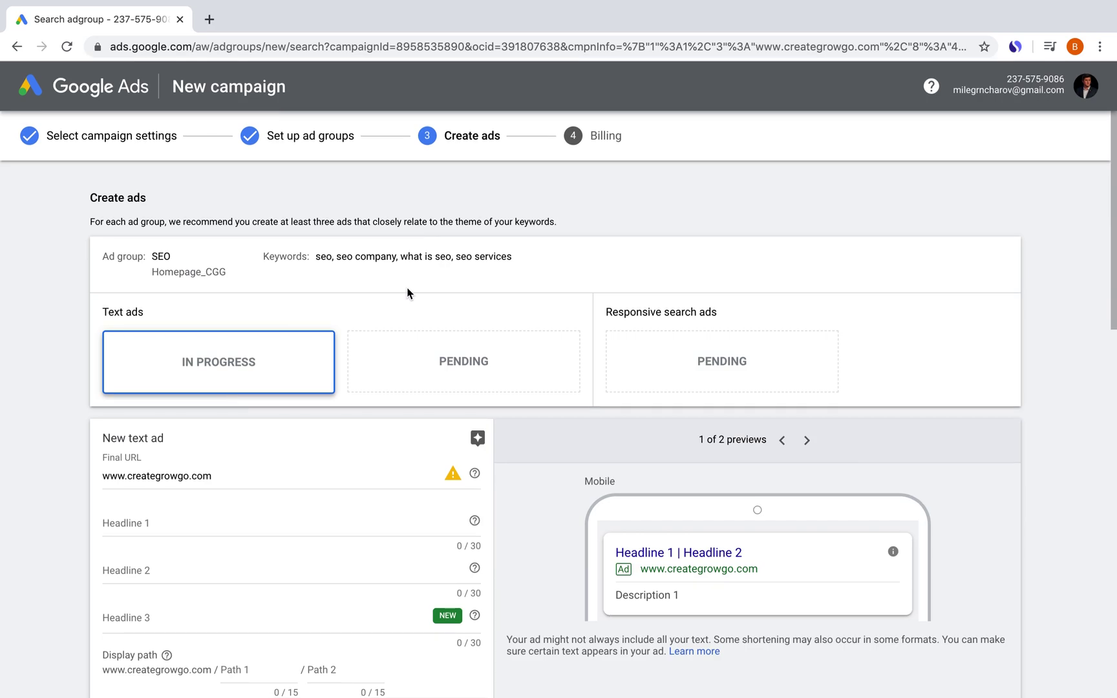
scroll(341, 274, "down", 1)
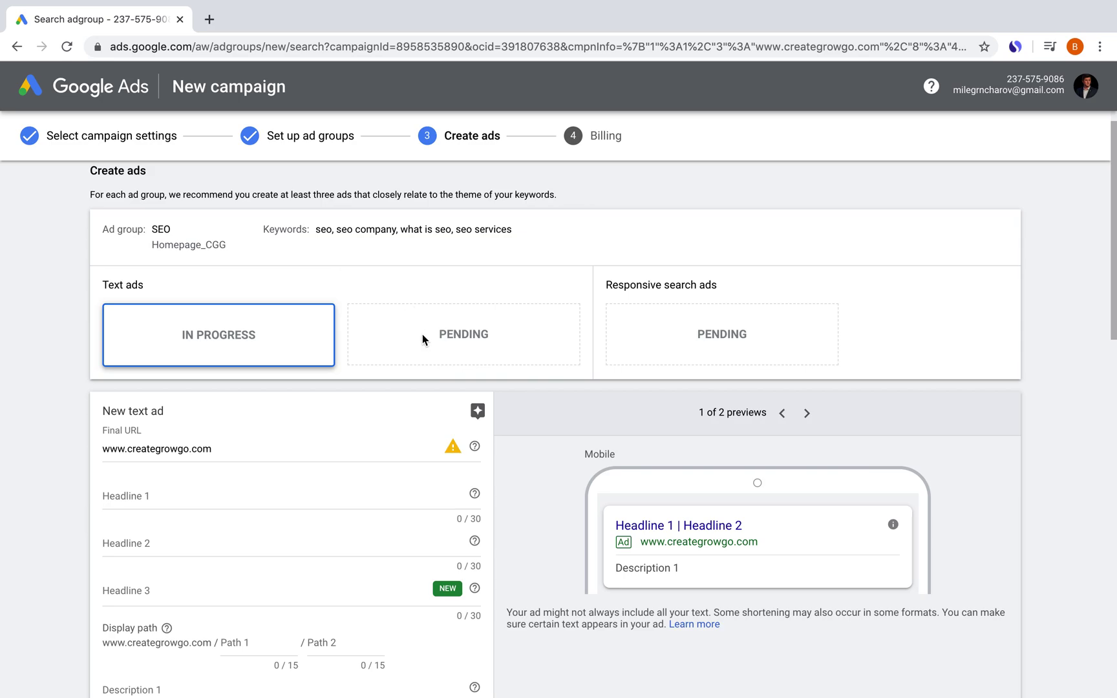
scroll(423, 335, "down", 1)
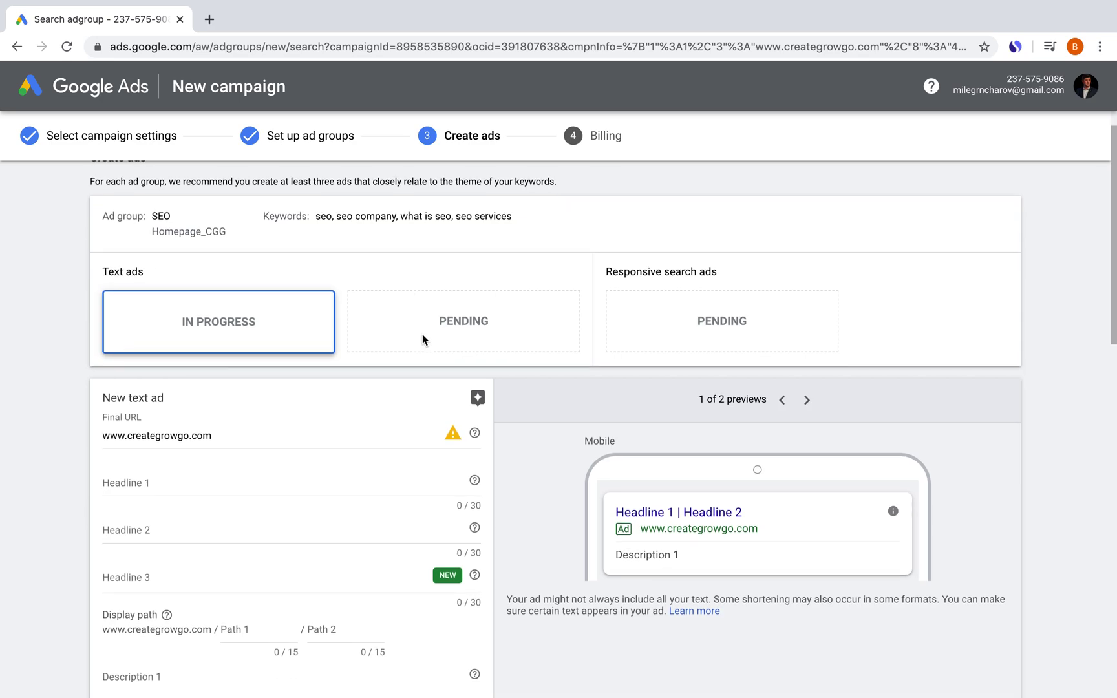
left_click(300, 478)
Enter Headline 1 'SEO' and Headline 2 'Learn all about it!' for the text ad
type("SEO")
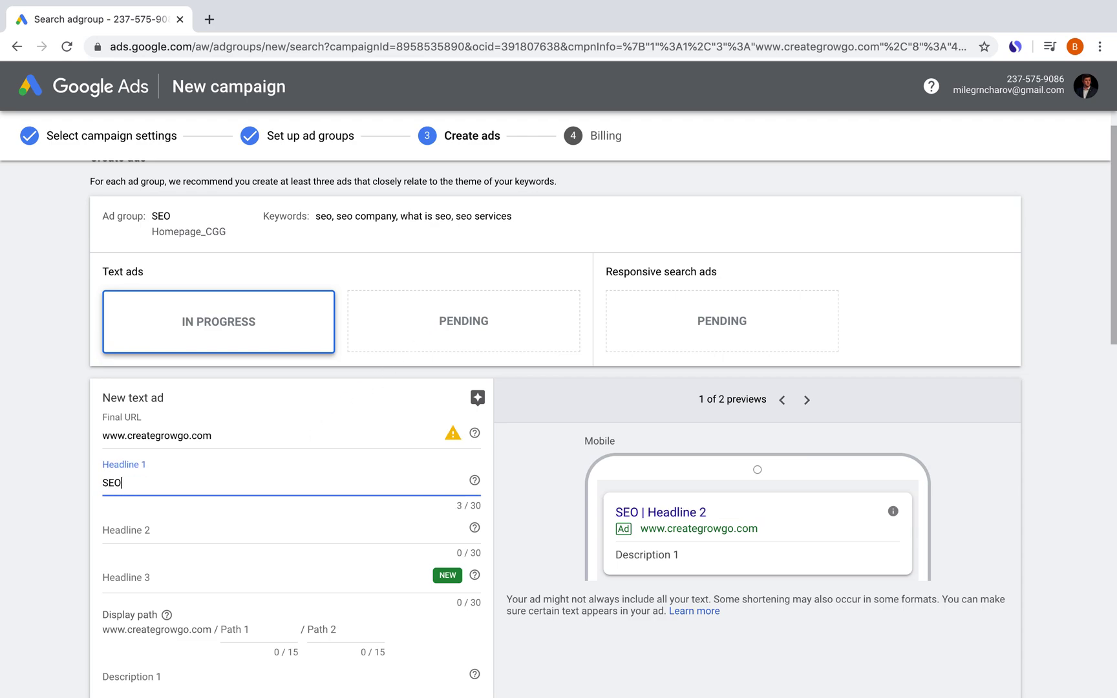
left_click(312, 530)
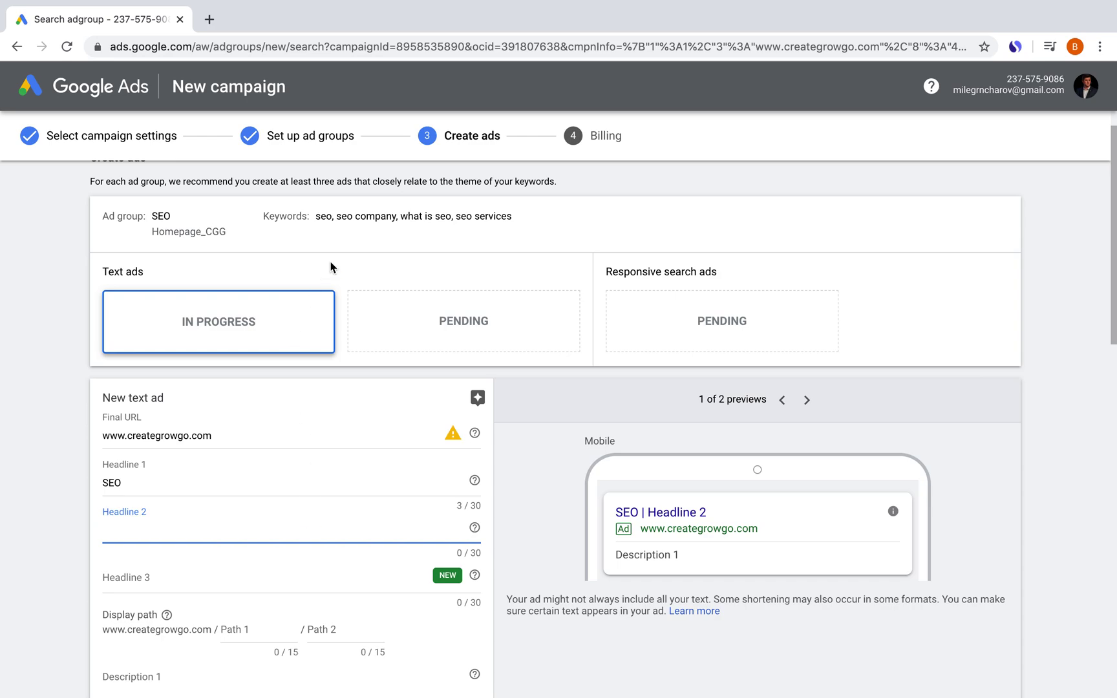
type("Learn all about it")
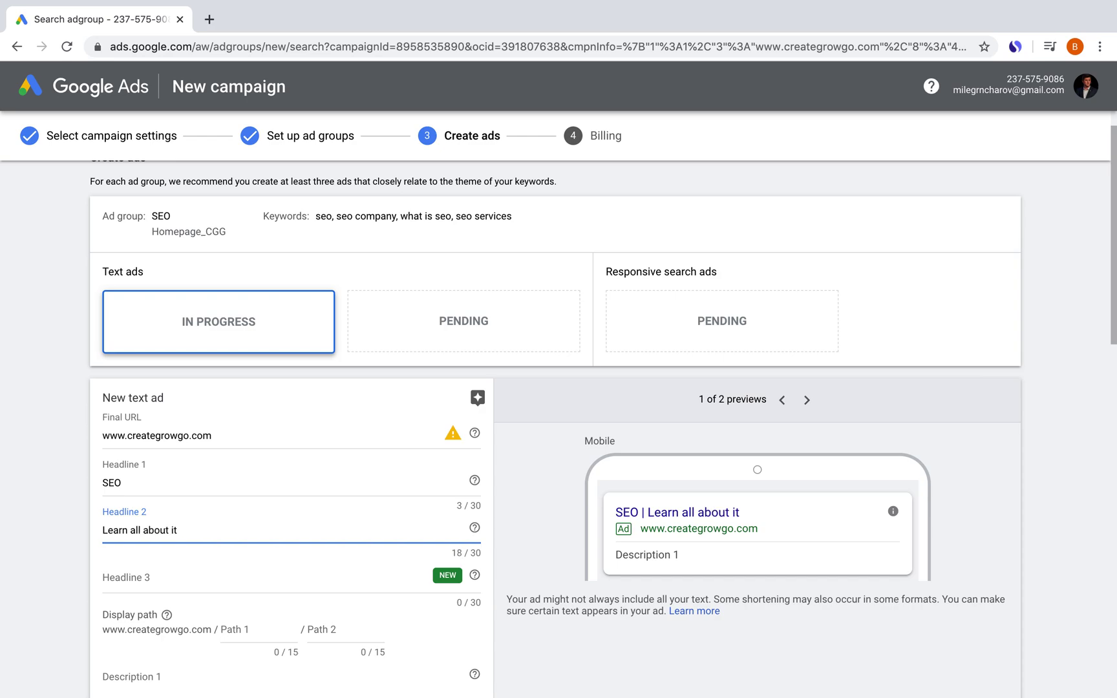
type("!")
left_click(70, 511)
Set Description 1 to 'Learn all about it on our website.'
scroll(776, 509, "down", 1)
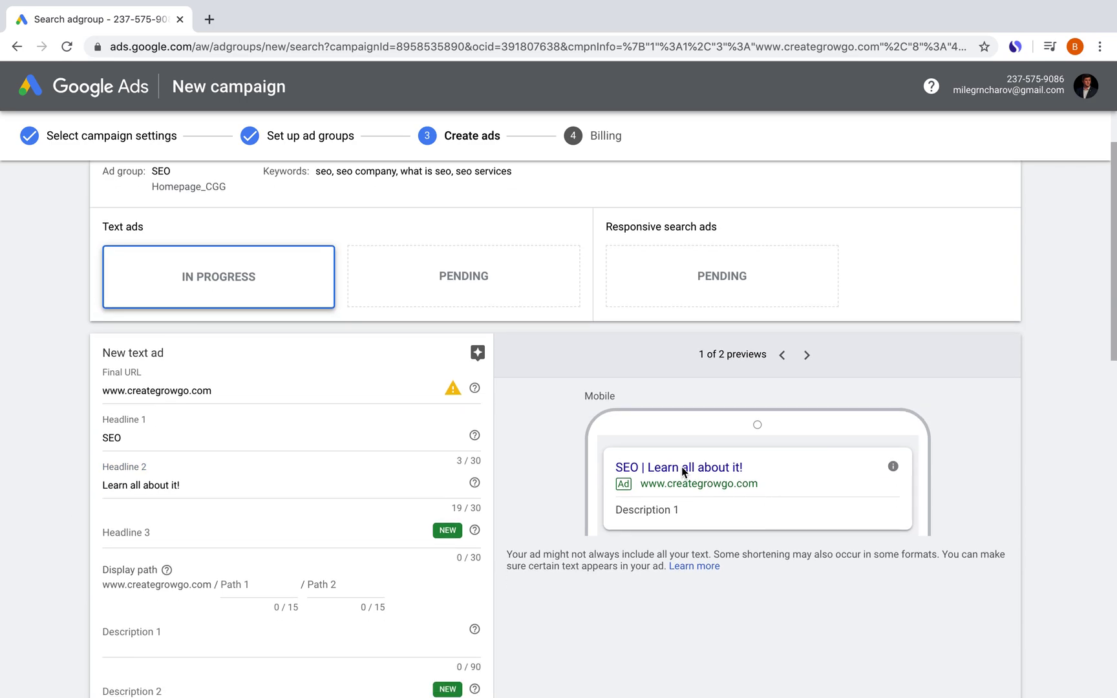
scroll(647, 481, "down", 1)
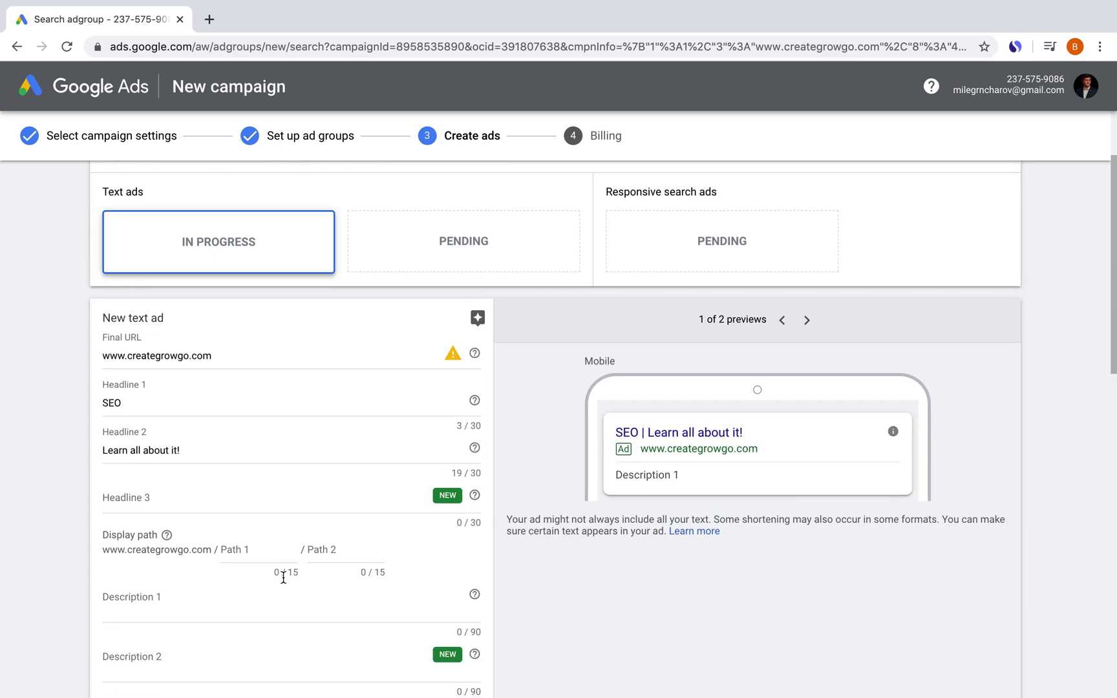
left_click(206, 613)
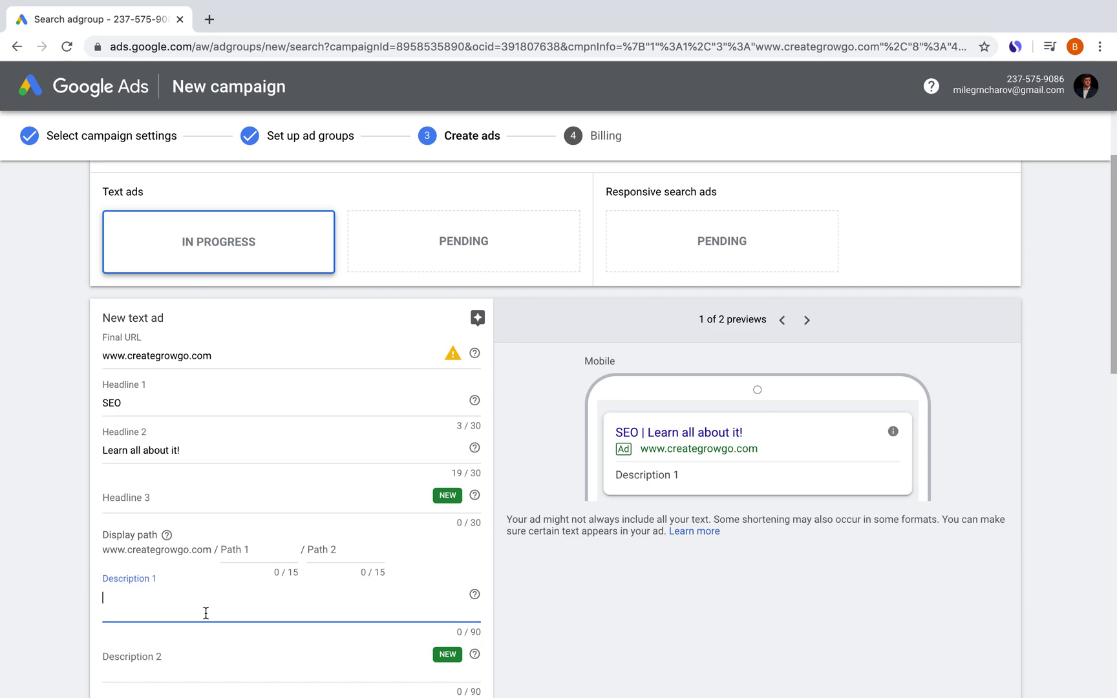
type("Learn all about it")
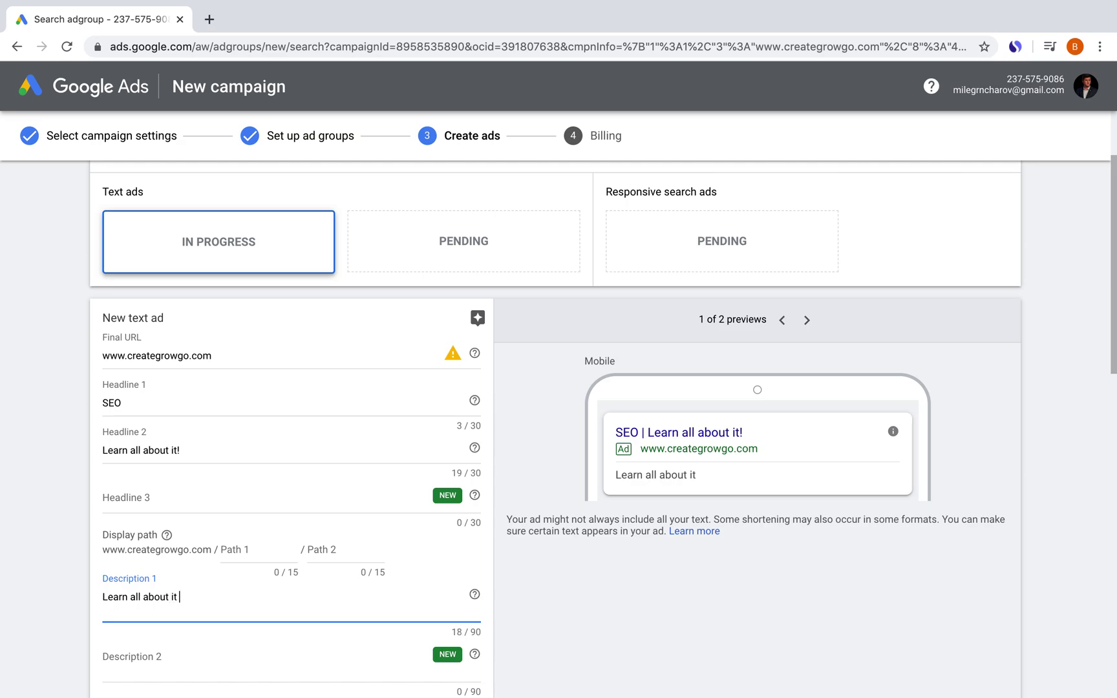
type(" on our website.")
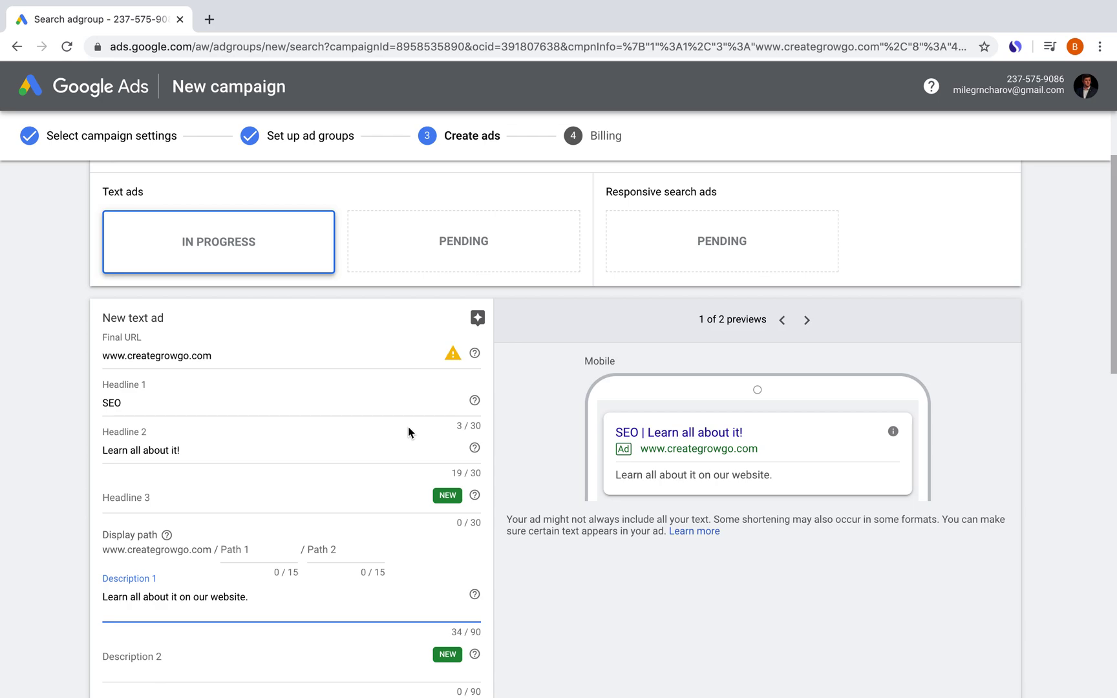
scroll(408, 430, "down", 1)
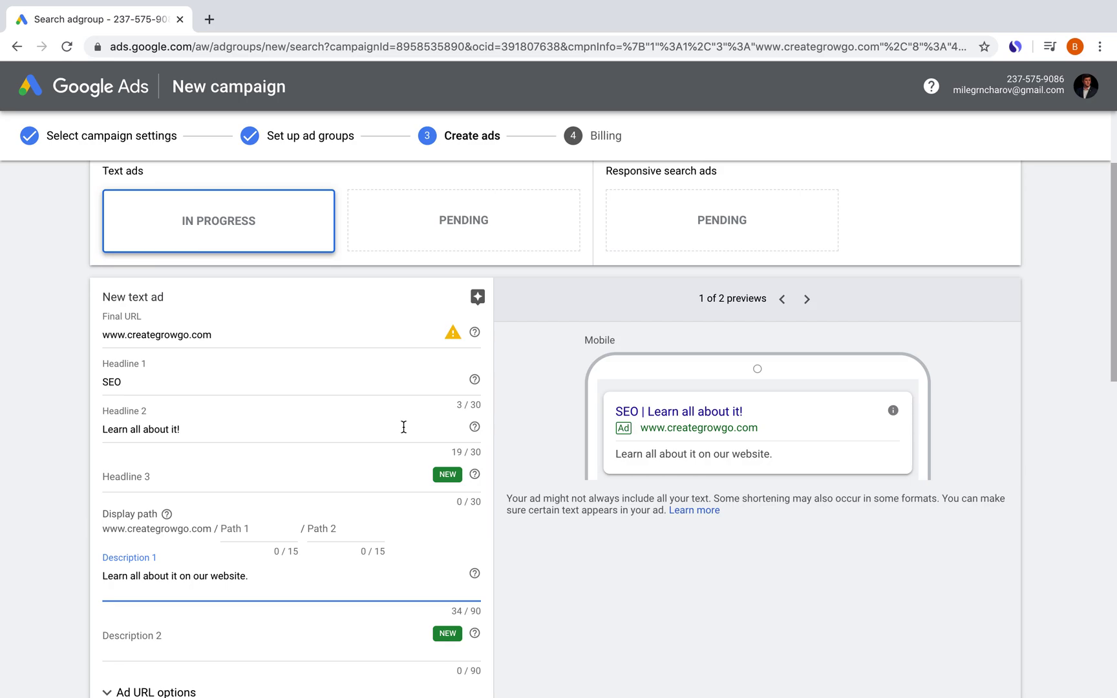
scroll(306, 486, "down", 3)
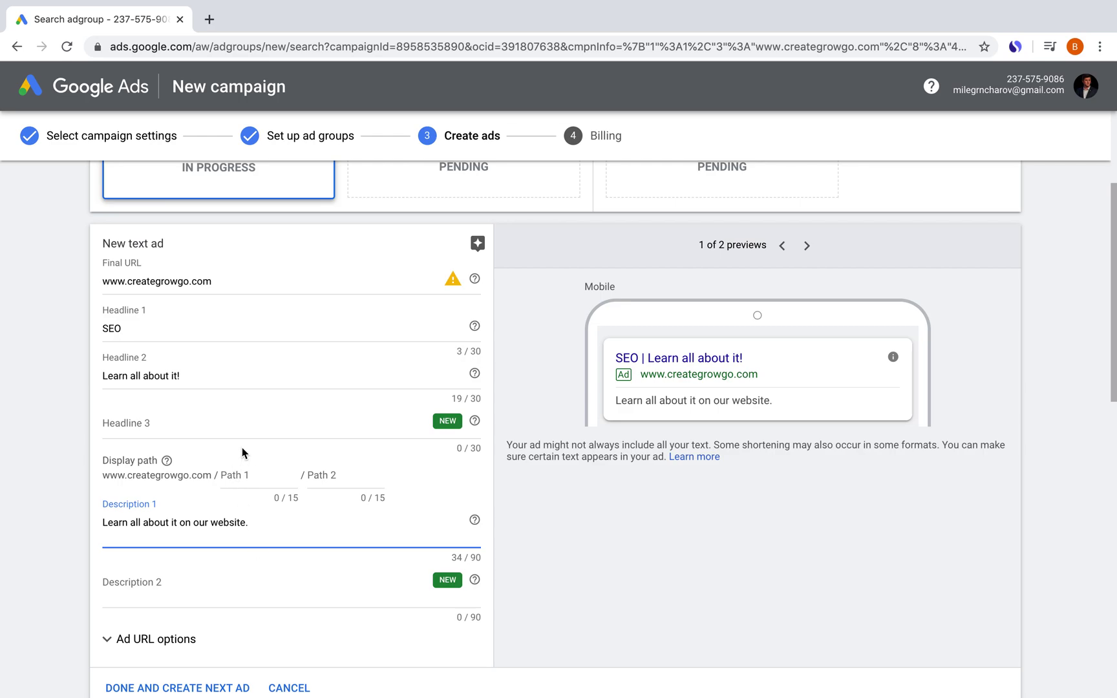
Scroll down past both ad groups to reach Save and Continue
scroll(242, 448, "down", 4)
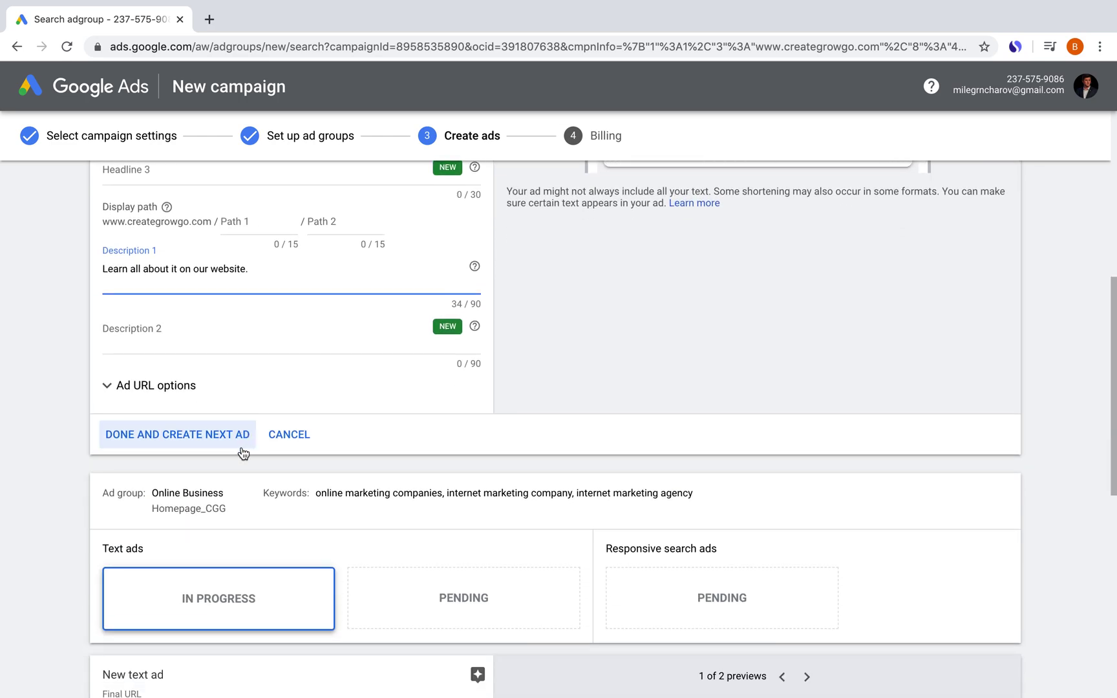
scroll(243, 452, "up", 4)
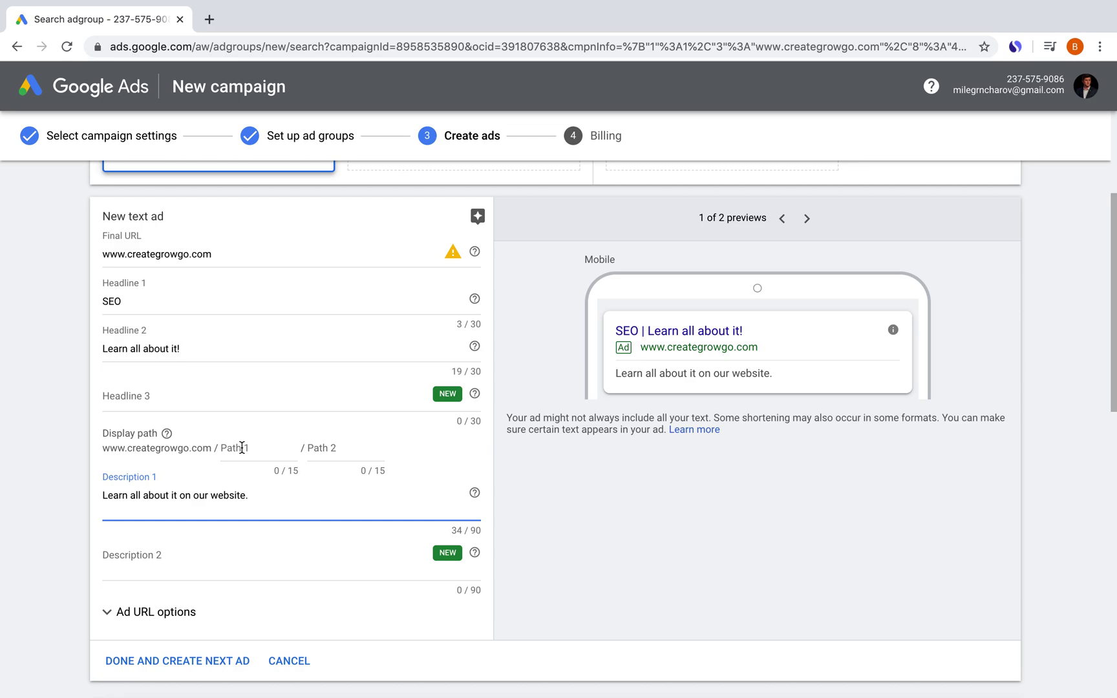
scroll(242, 448, "down", 9)
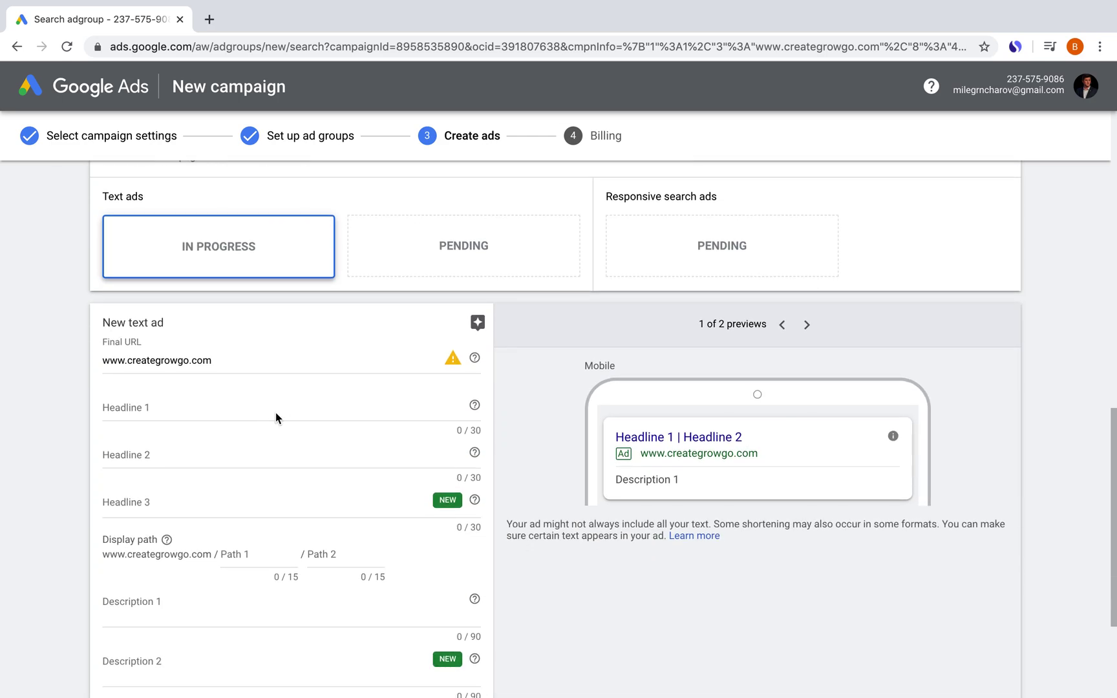
scroll(276, 417, "down", 3)
left_click(194, 632)
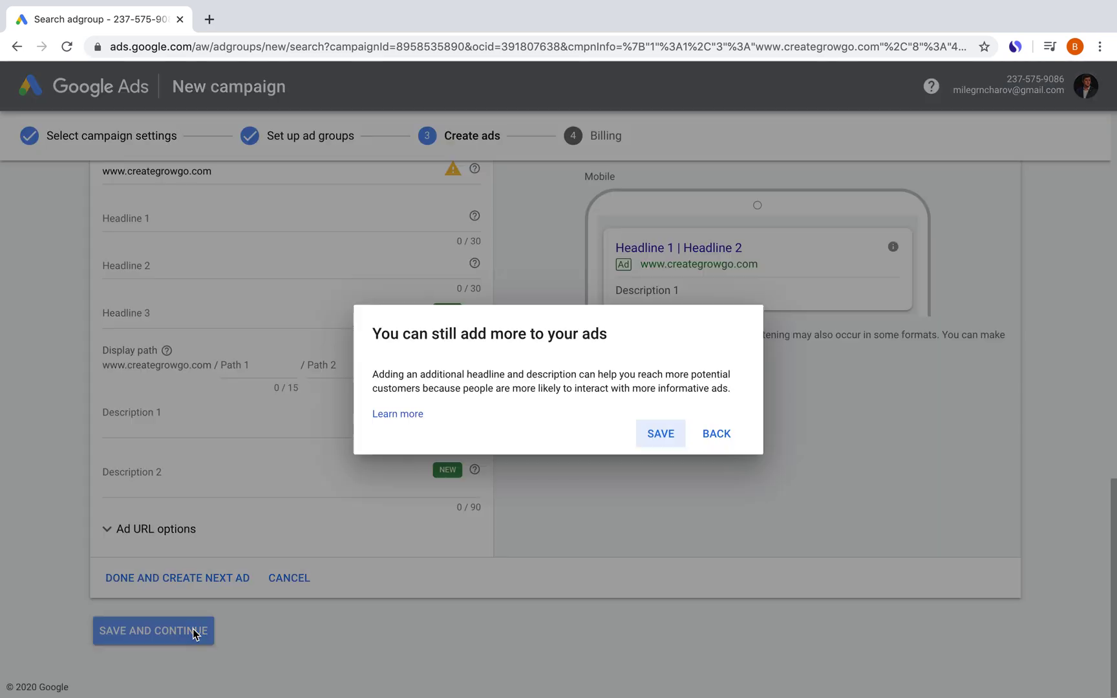
left_click(646, 440)
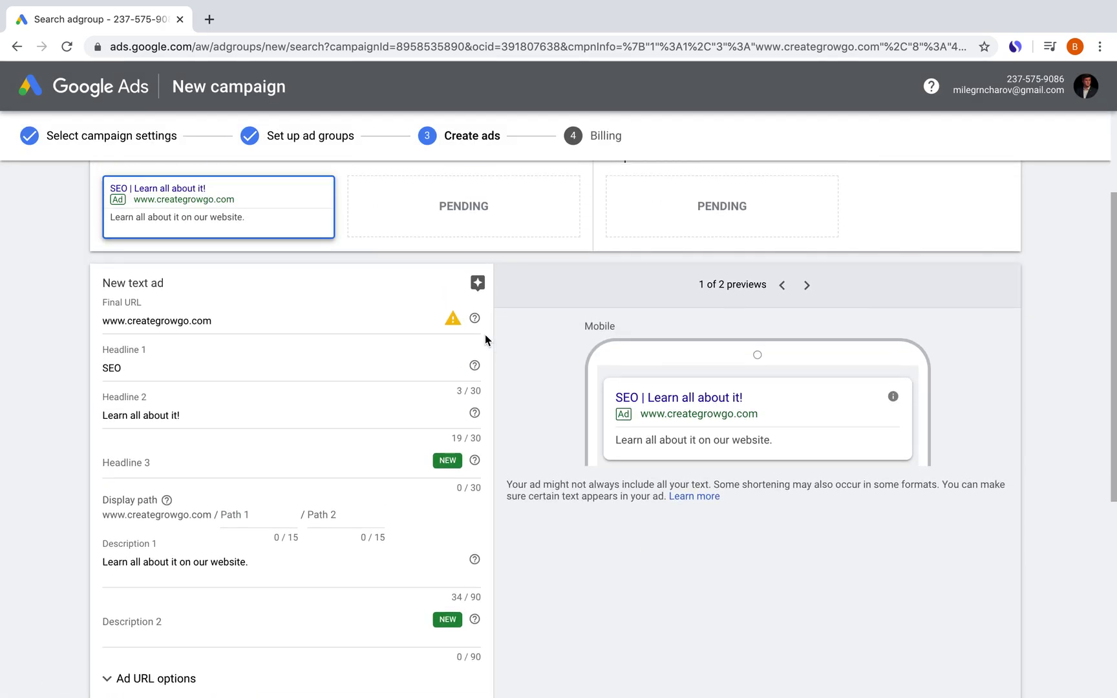
left_click(453, 319)
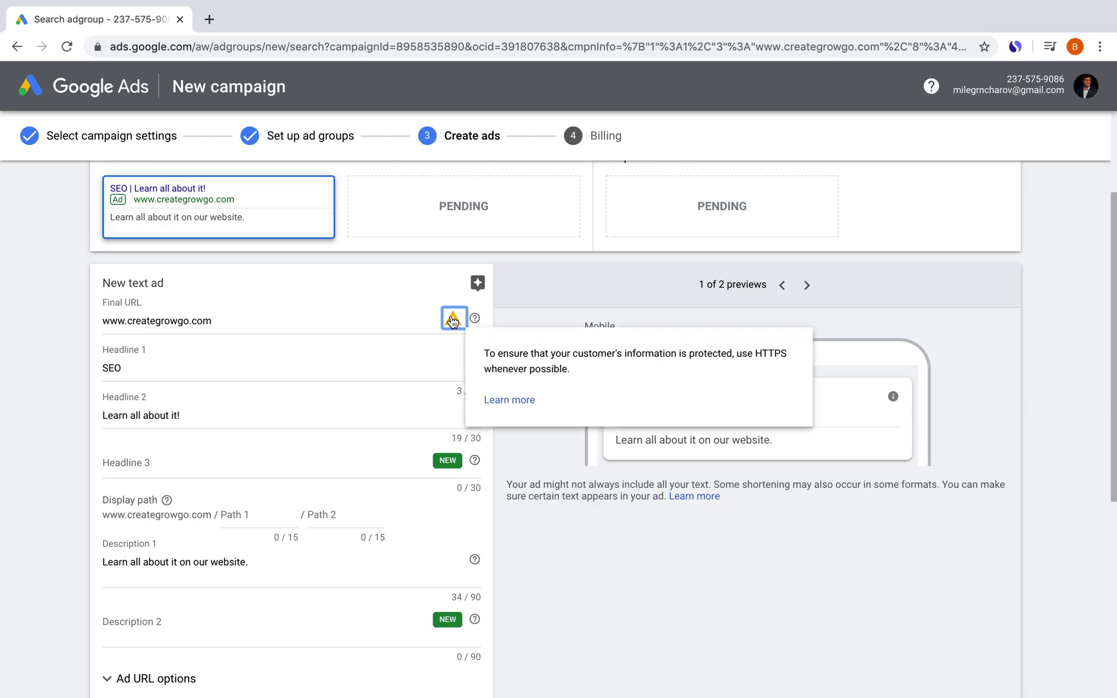
left_click(105, 322)
left_click(105, 323)
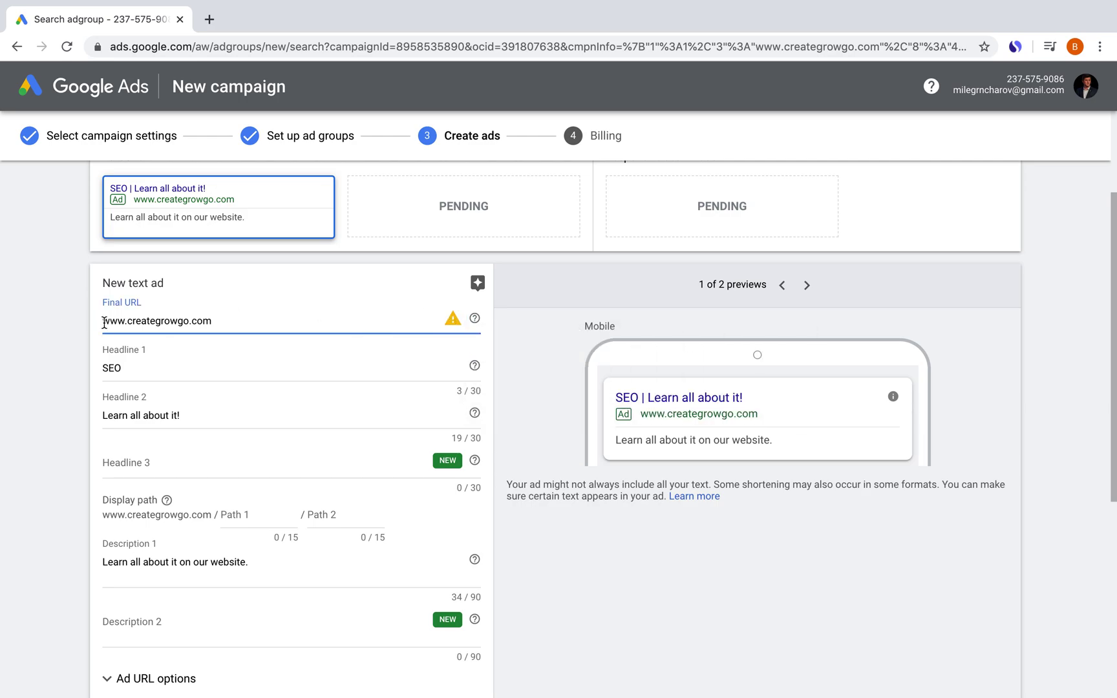
type("https:/")
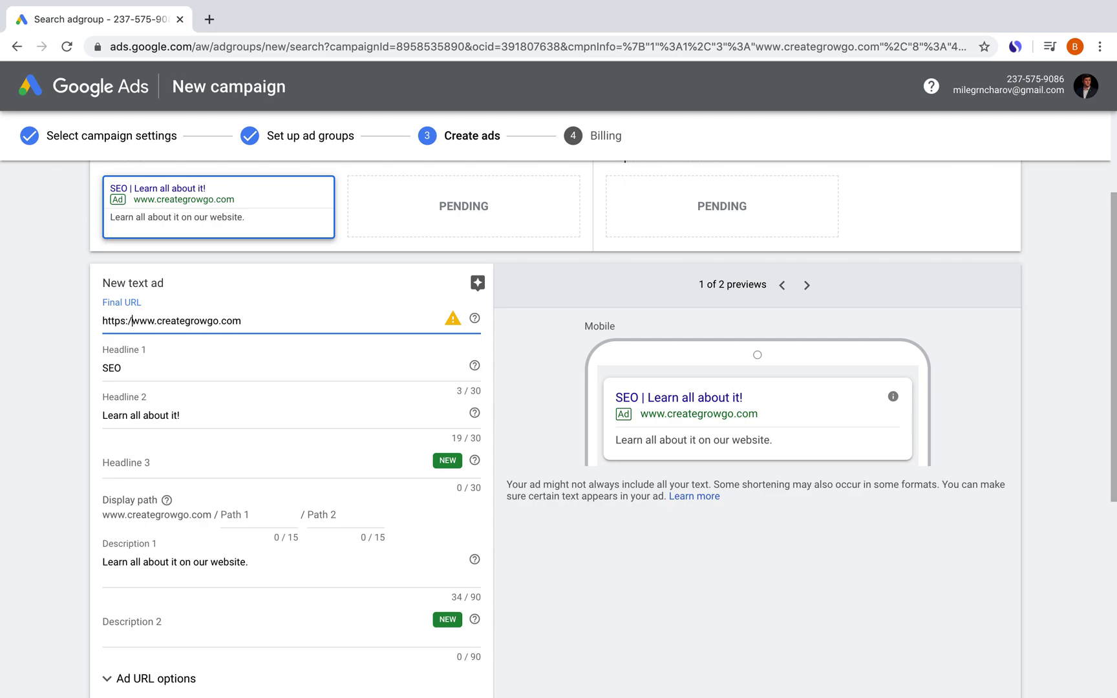
type("/")
Review the policy violation details and try saving the ads again
scroll(187, 412, "down", 5)
left_click(245, 354)
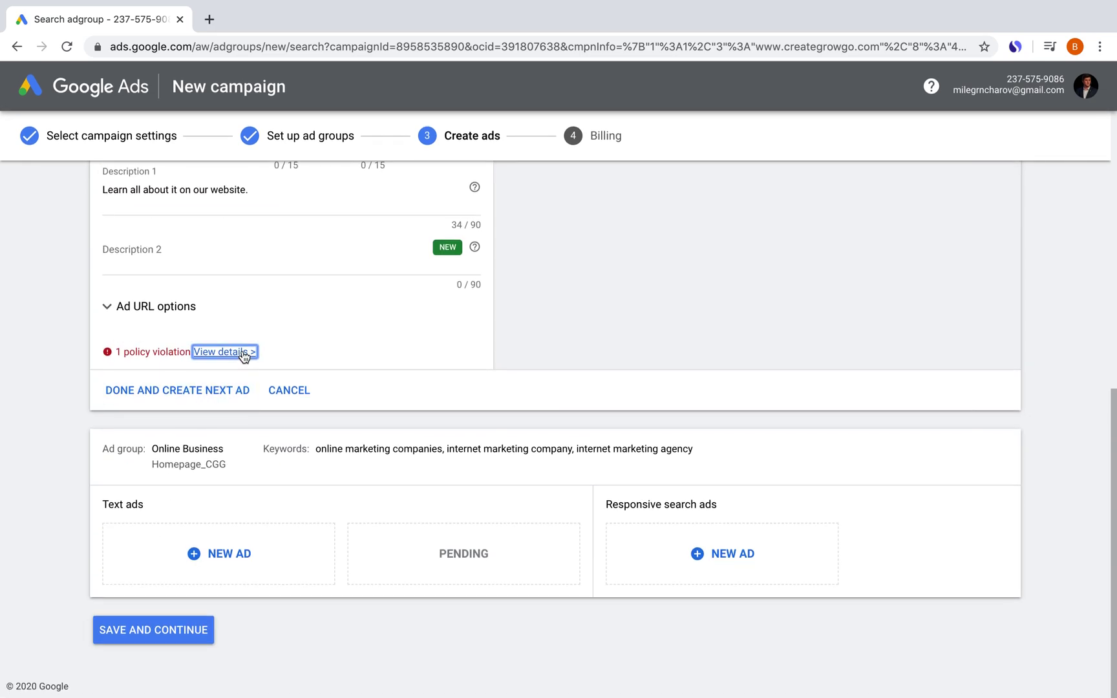
left_click(389, 478)
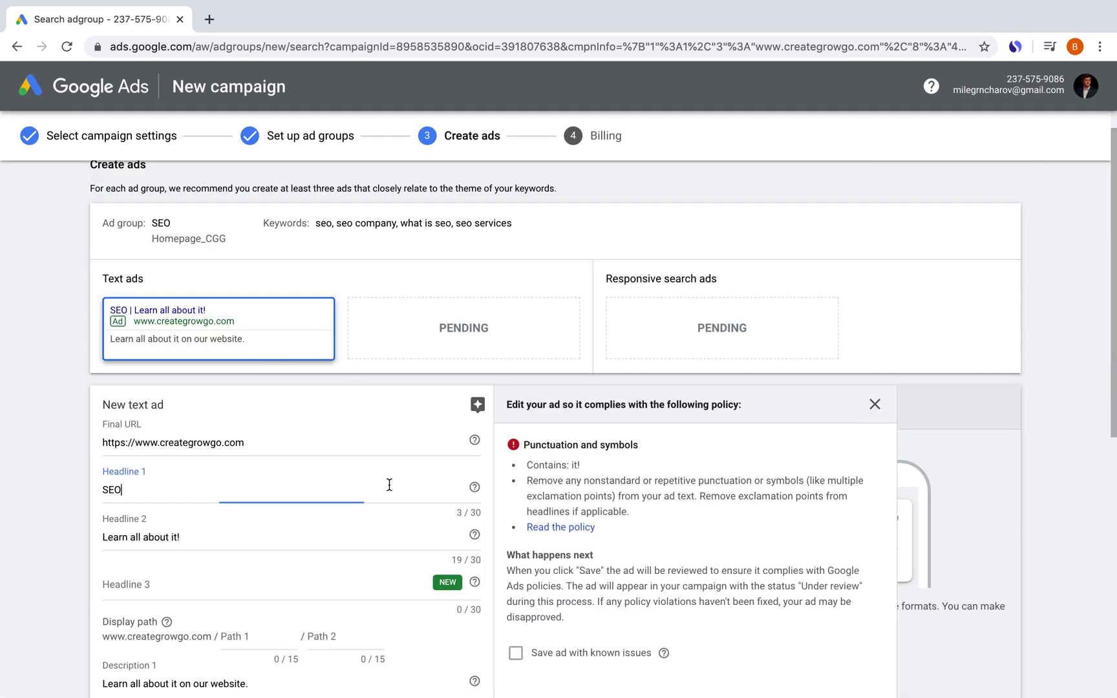
scroll(390, 483, "down", 8)
left_click(152, 639)
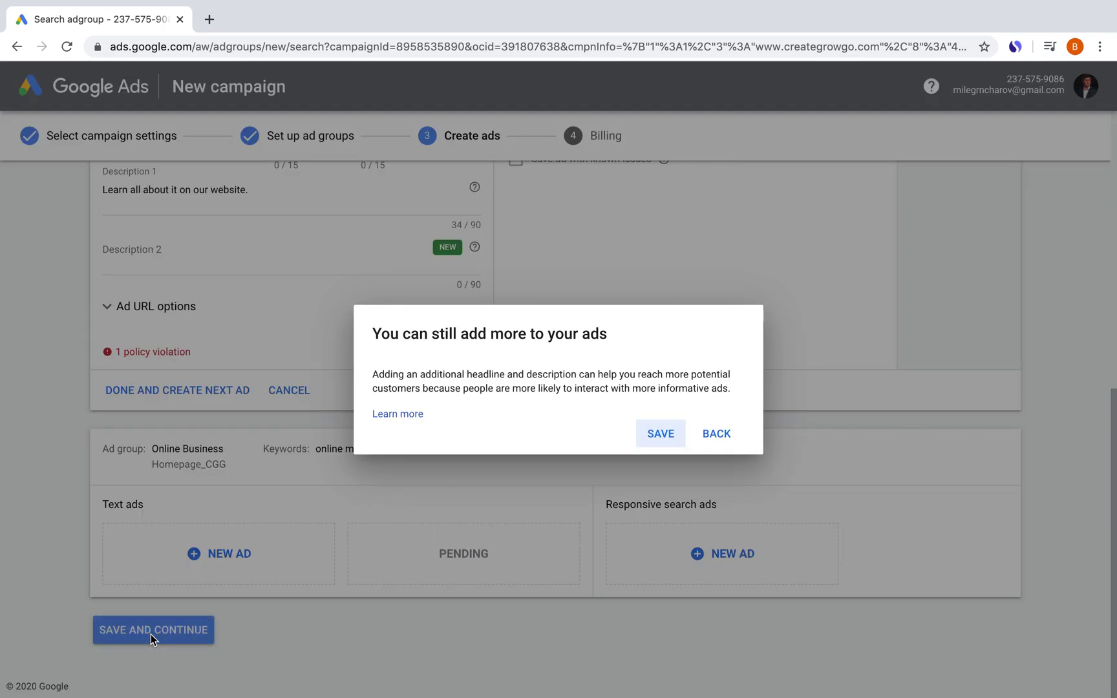
left_click(666, 432)
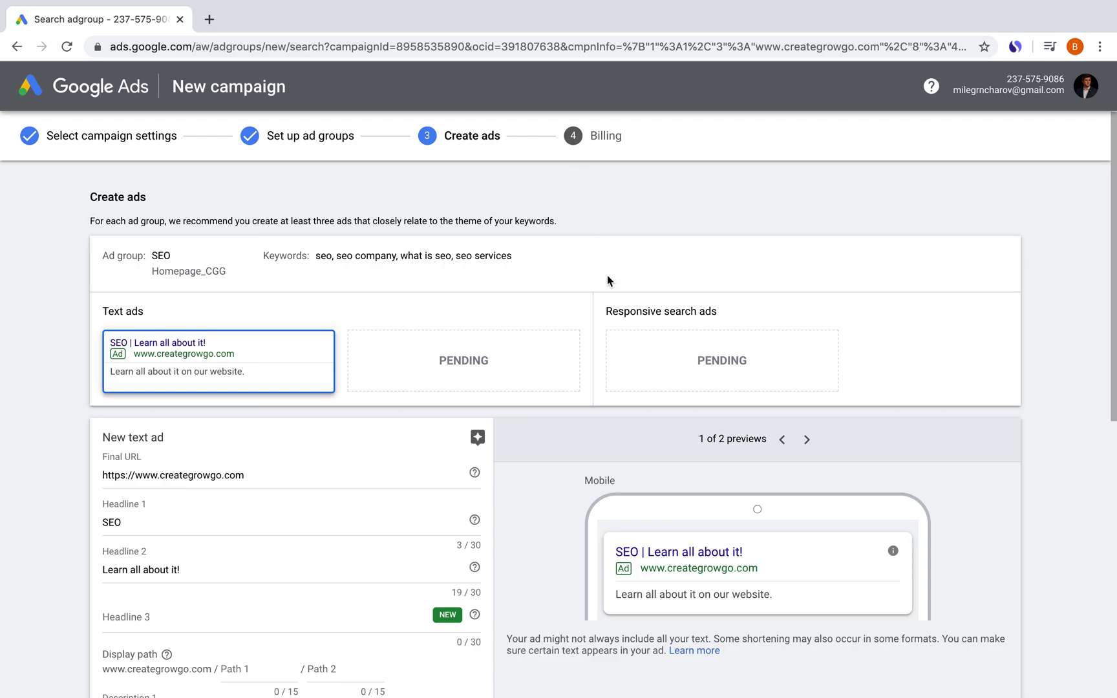
Delete the exclamation mark so Headline 2 reads 'Learn all about it'
scroll(623, 369, "down", 5)
scroll(199, 519, "up", 3)
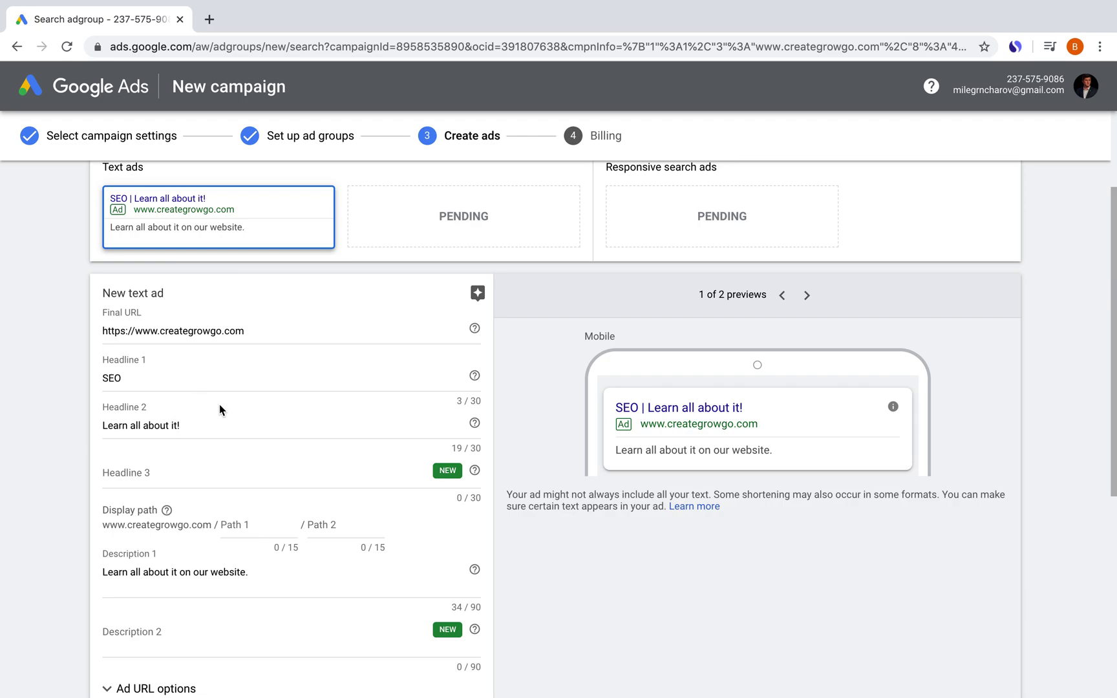
scroll(219, 407, "down", 3)
left_click(241, 546)
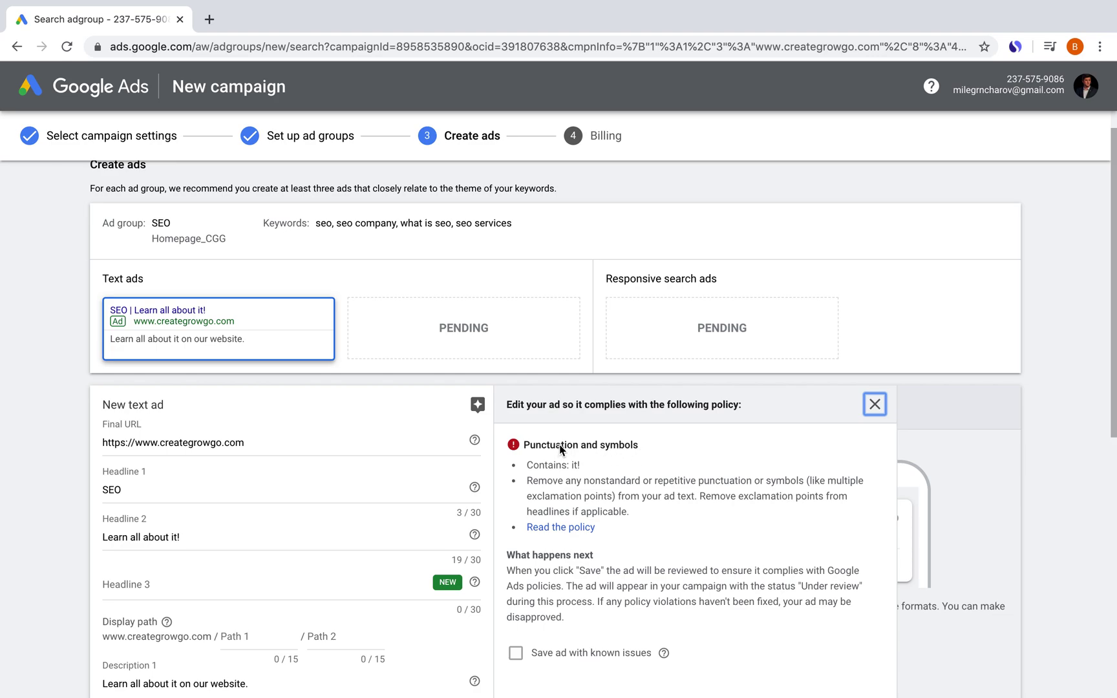
left_click(289, 542)
key("BackSpace")
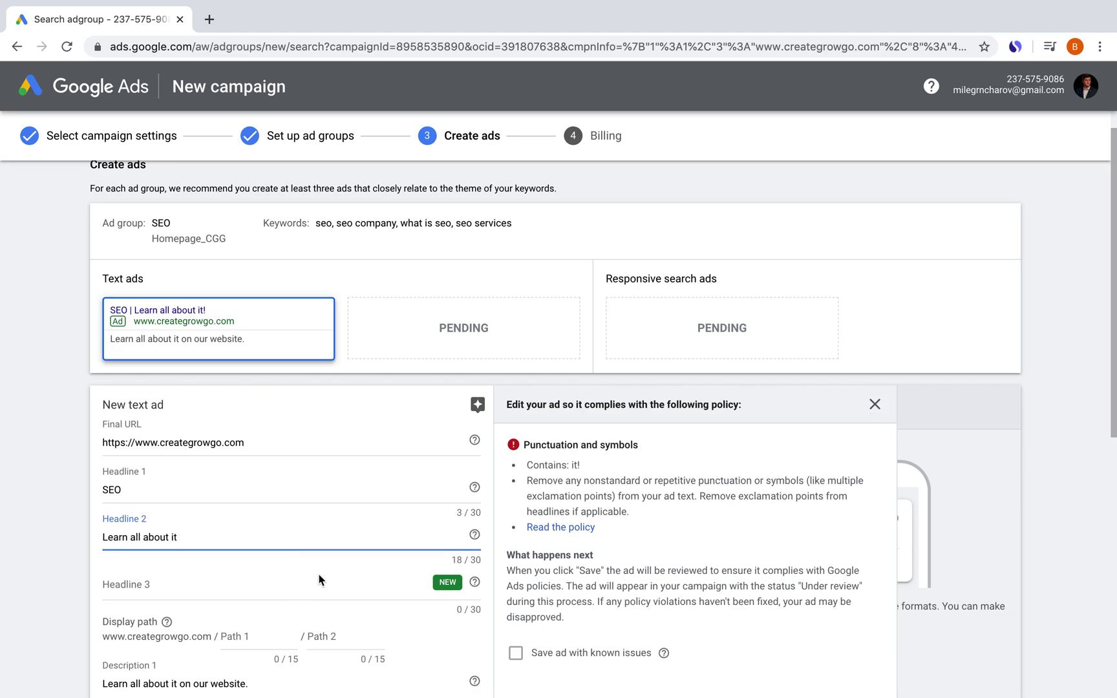
Save the corrected ads and continue to billing
scroll(508, 527, "down", 1)
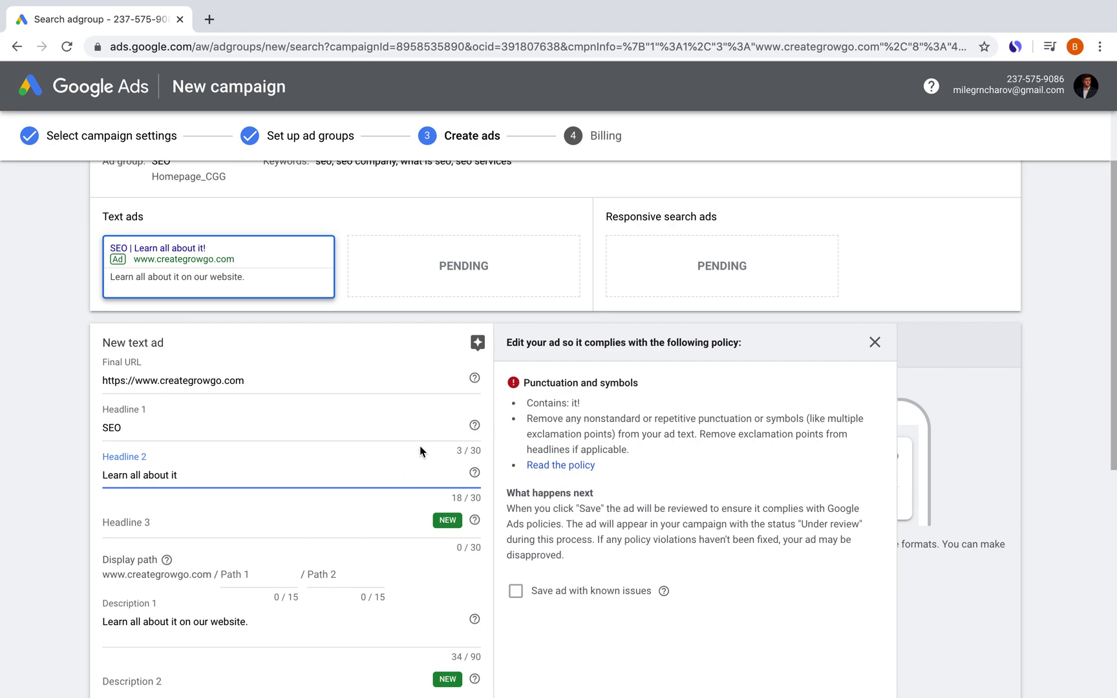
left_click(332, 392)
left_click(299, 433)
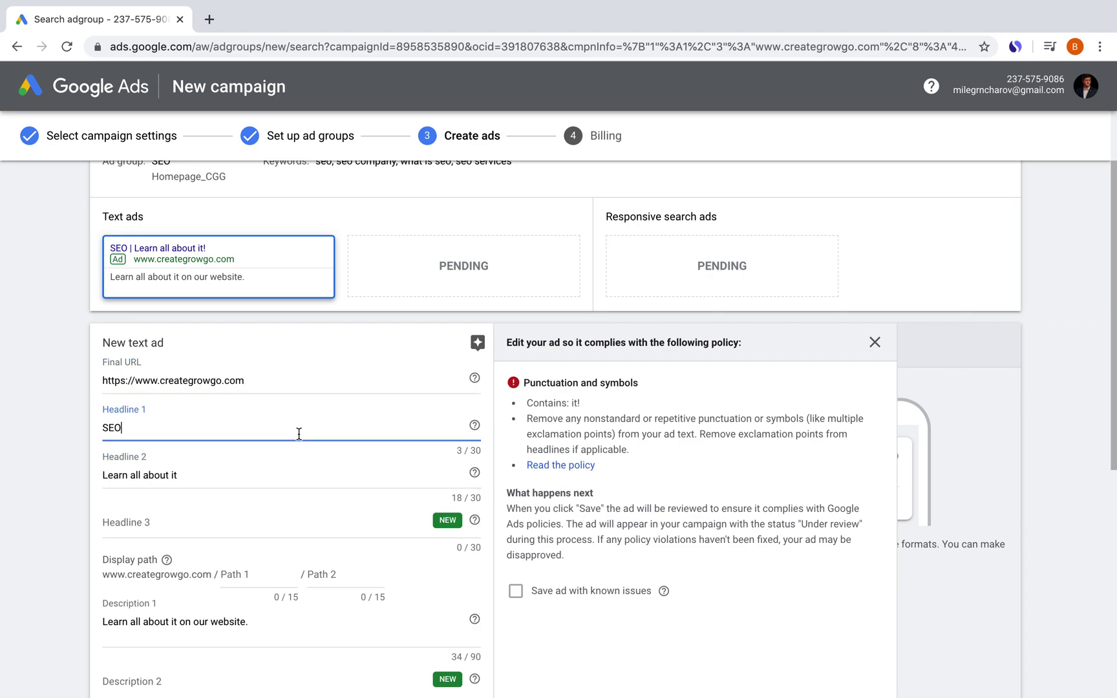
scroll(298, 434, "down", 6)
left_click(156, 636)
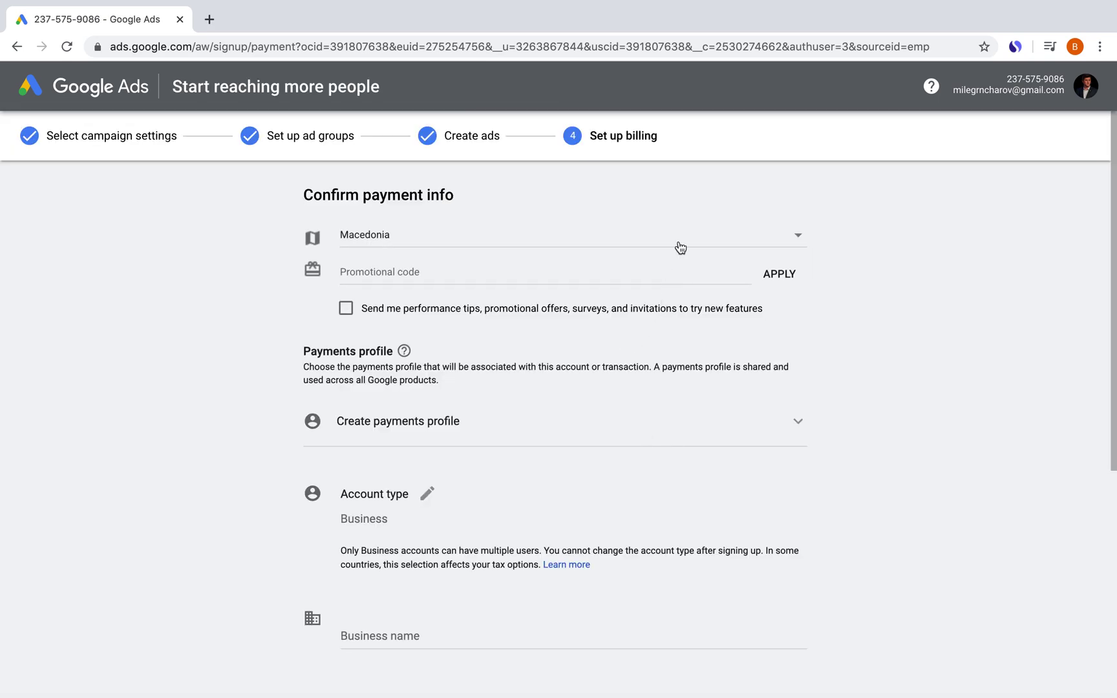
Change the billing country from Macedonia to Lebanon on Confirm payment info
left_click(678, 247)
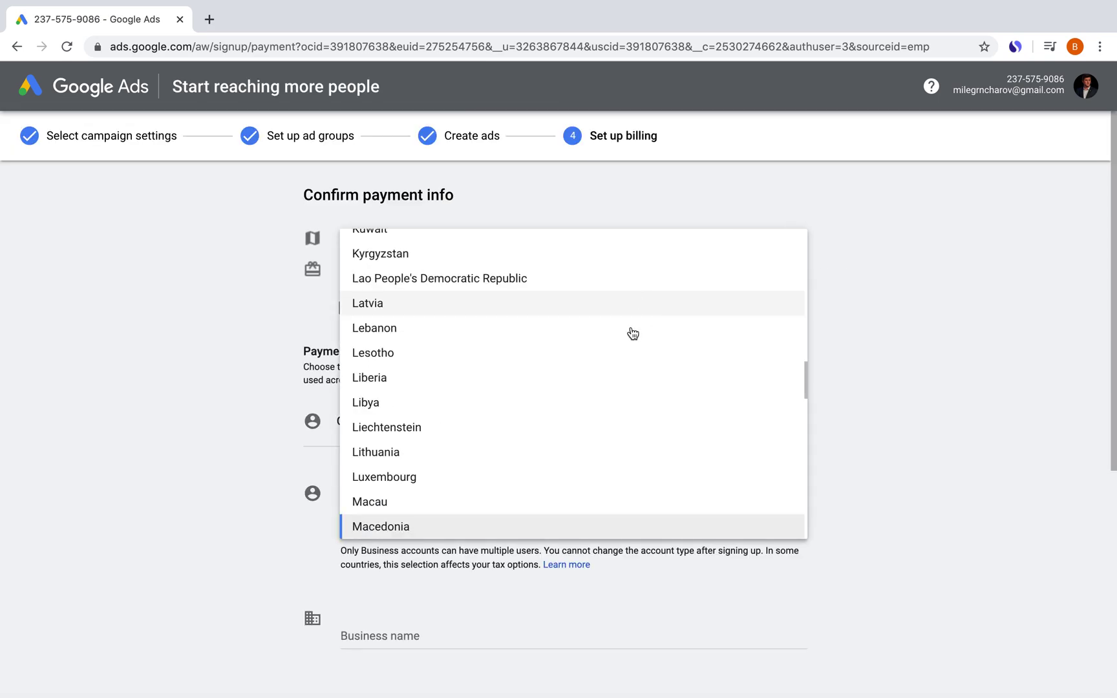
left_click(633, 332)
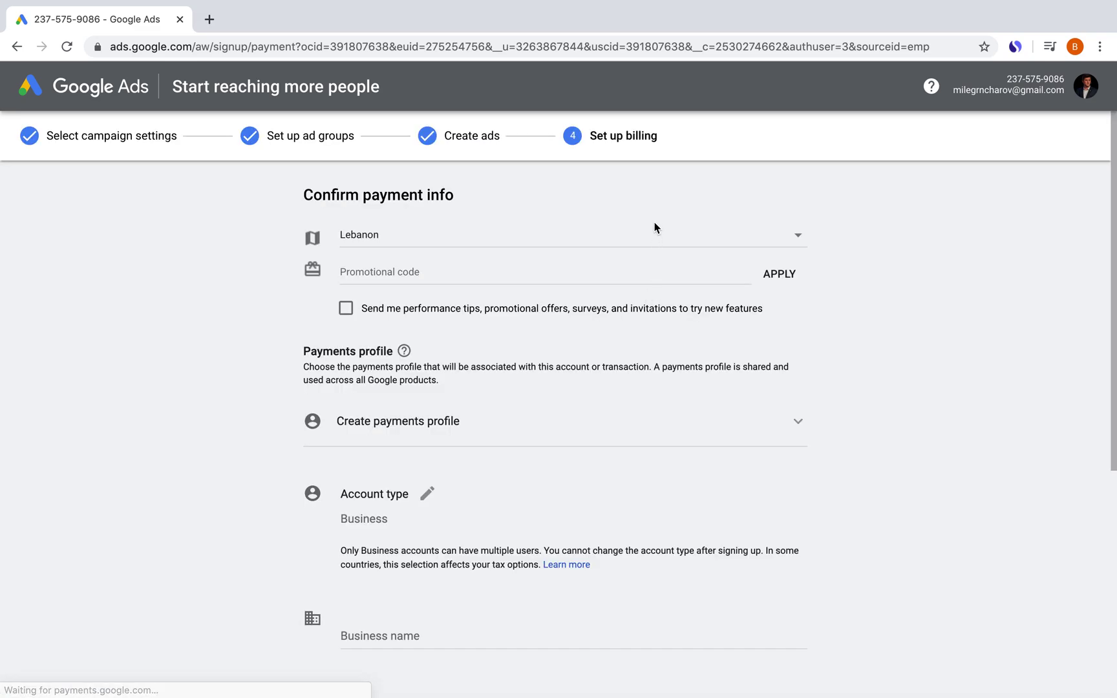